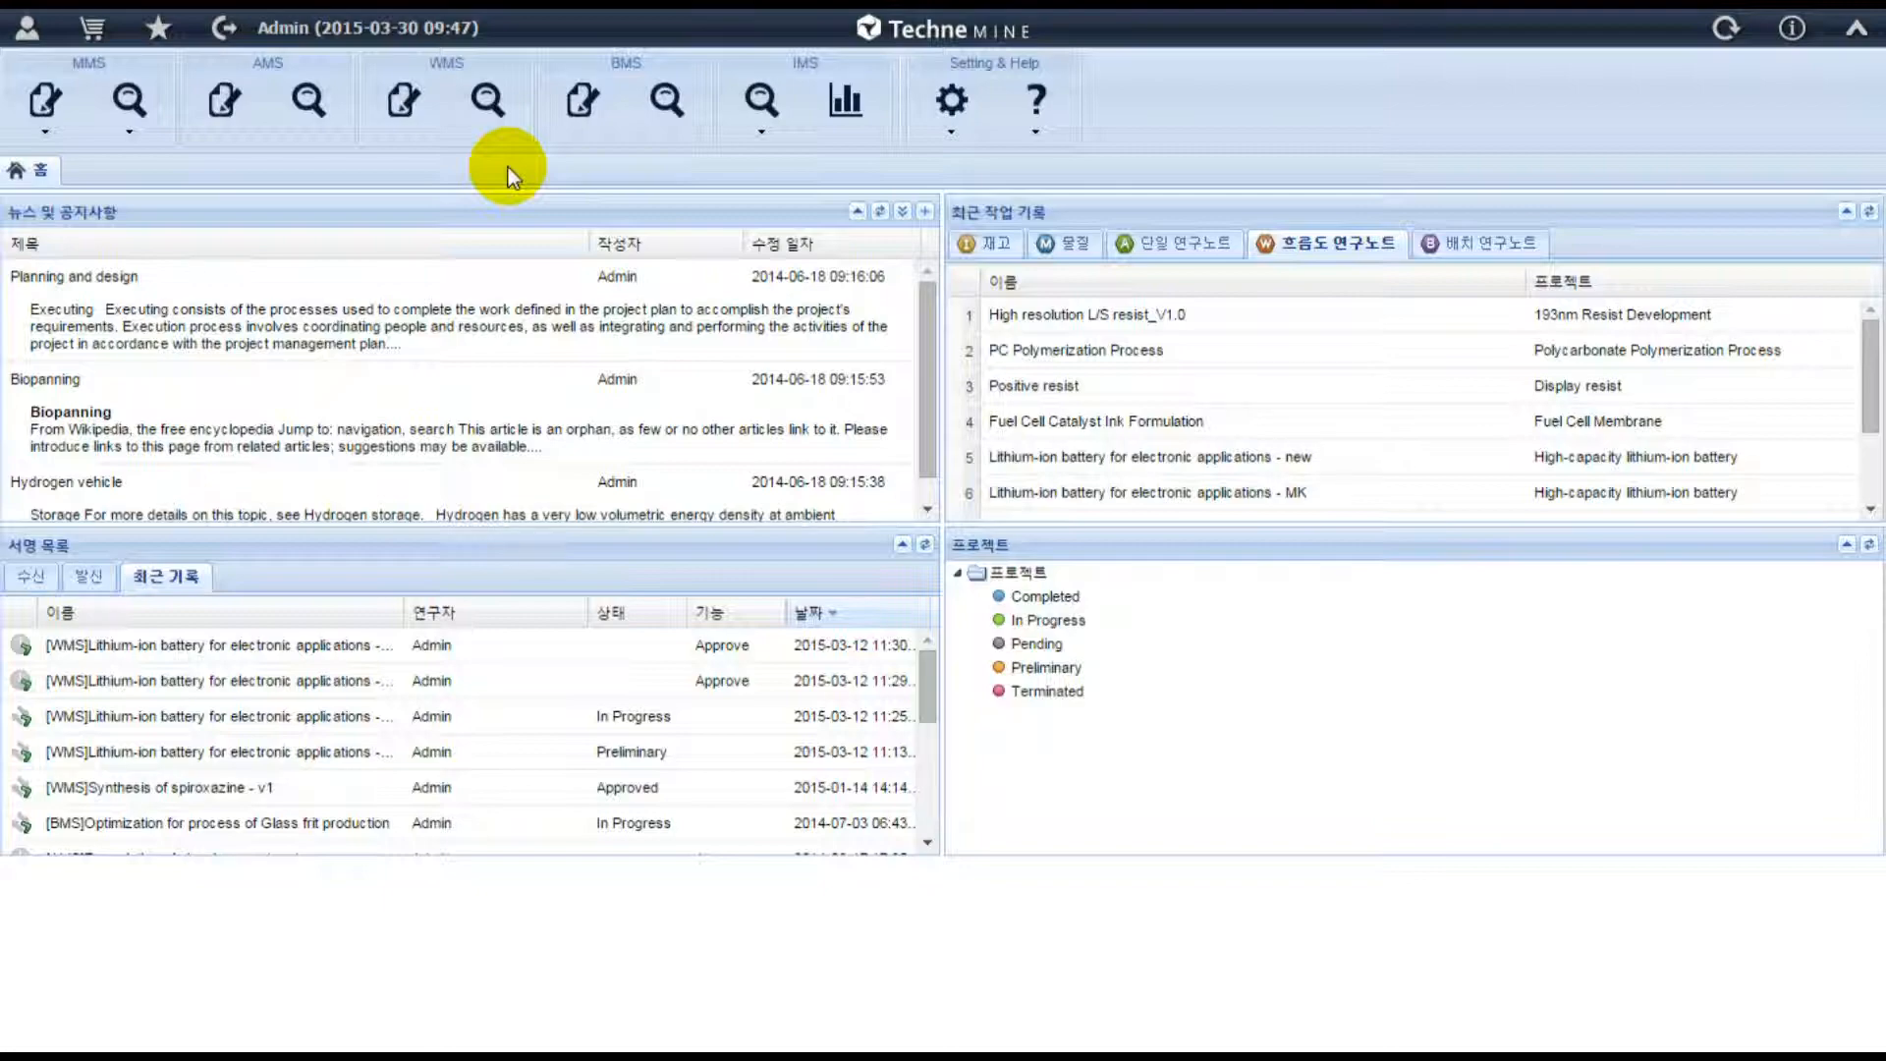
Start registering a new WMS workflow research note under the project "High-capacity lithium-ion battery".
click(404, 104)
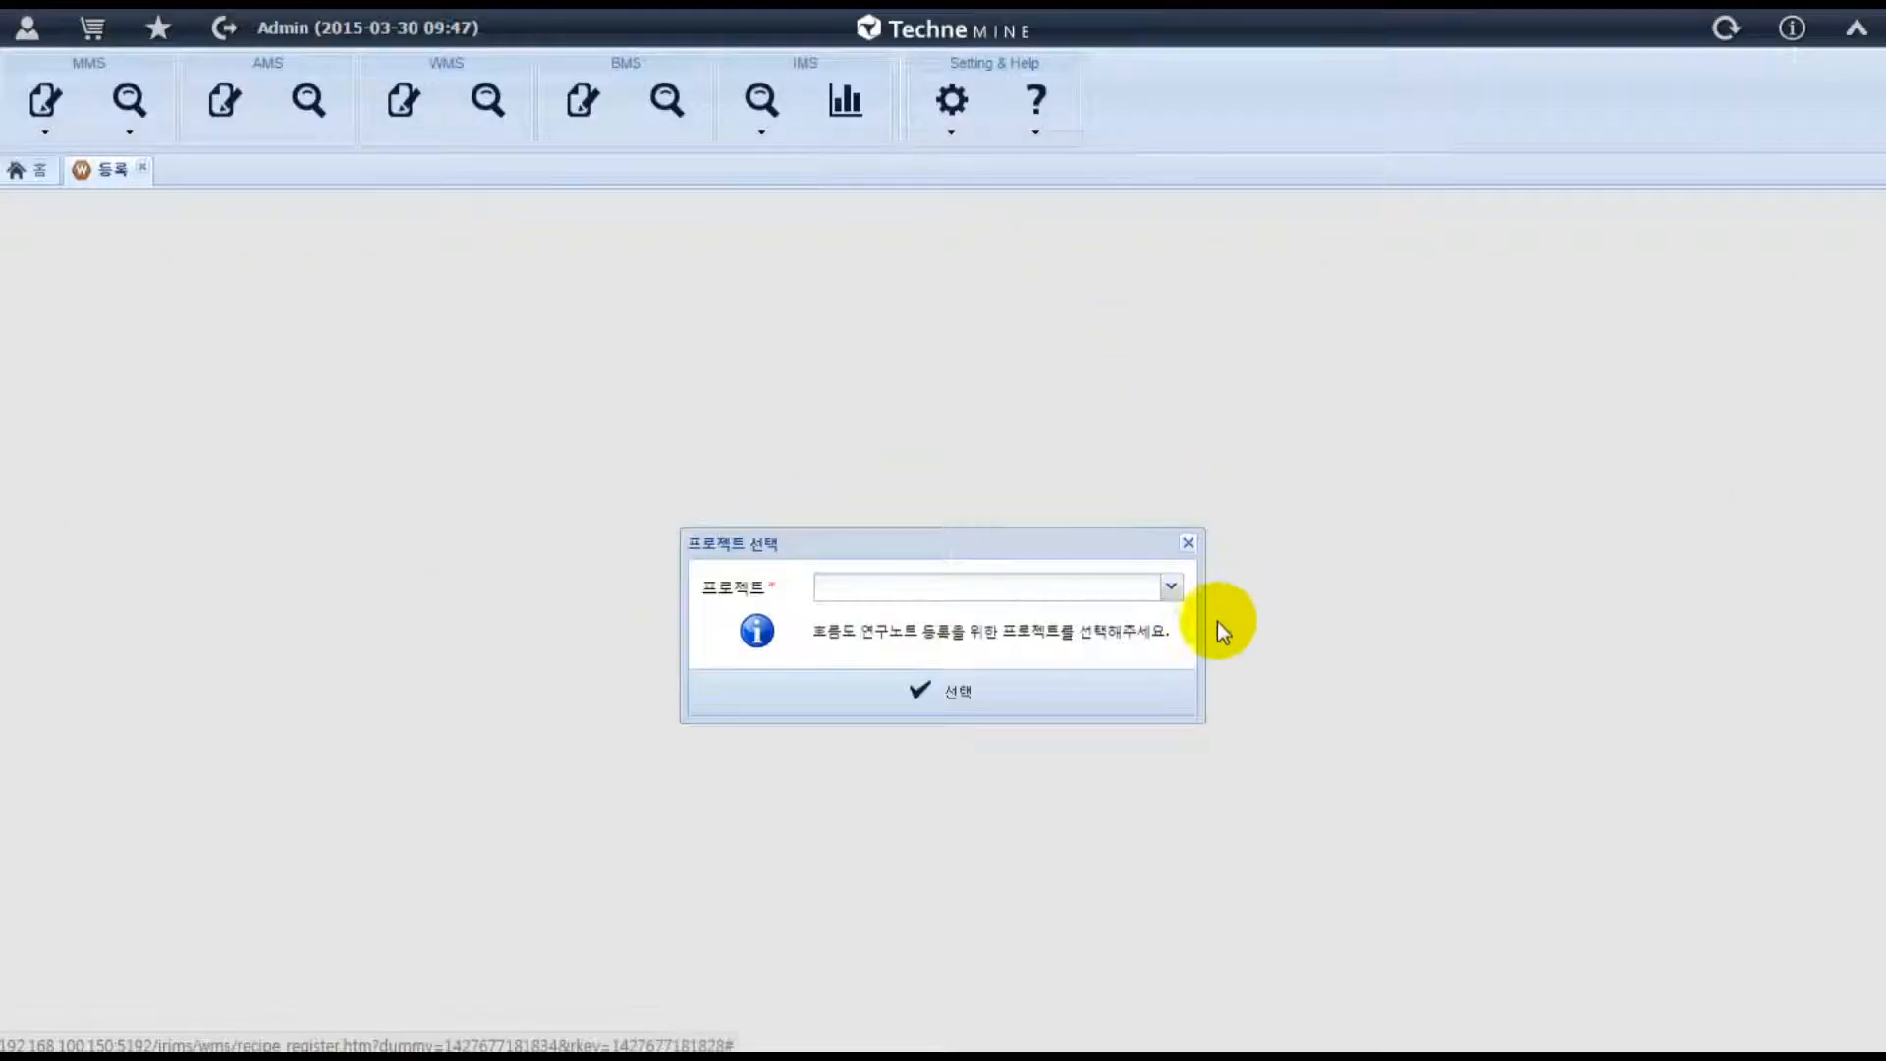
click(1171, 586)
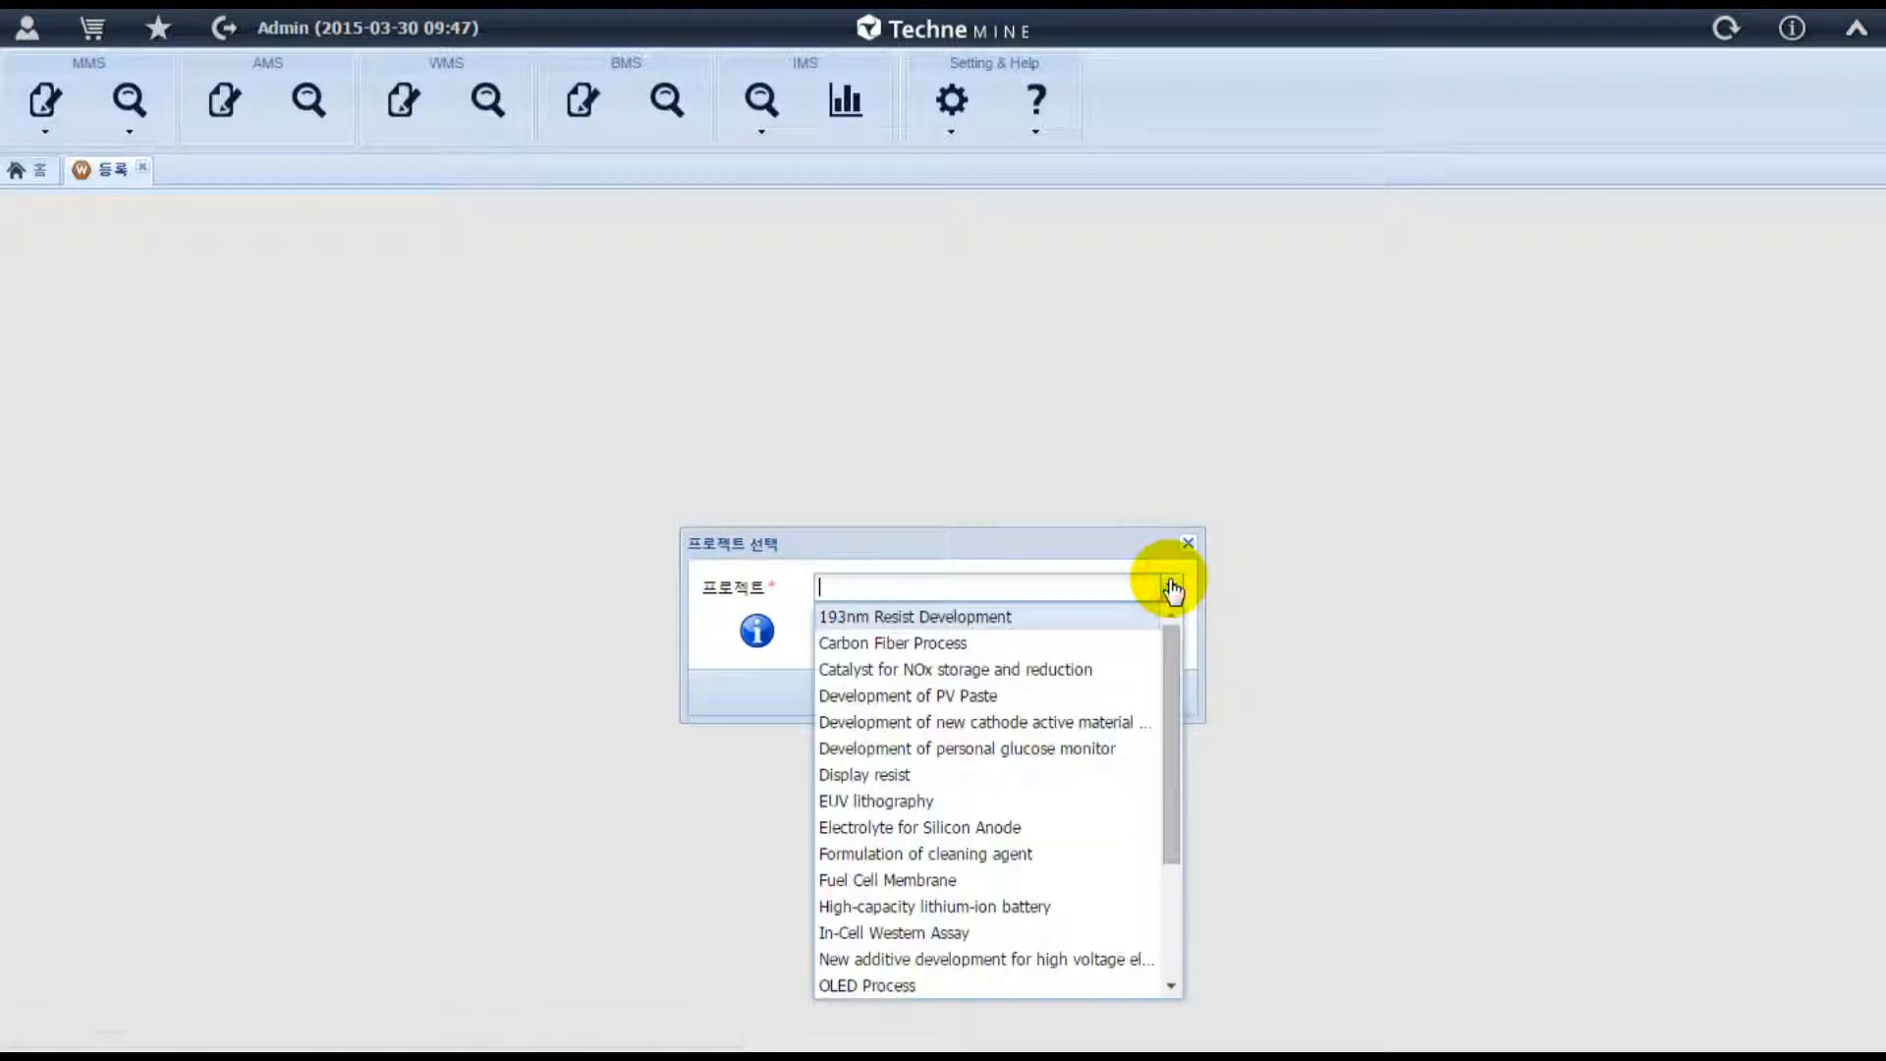
click(951, 910)
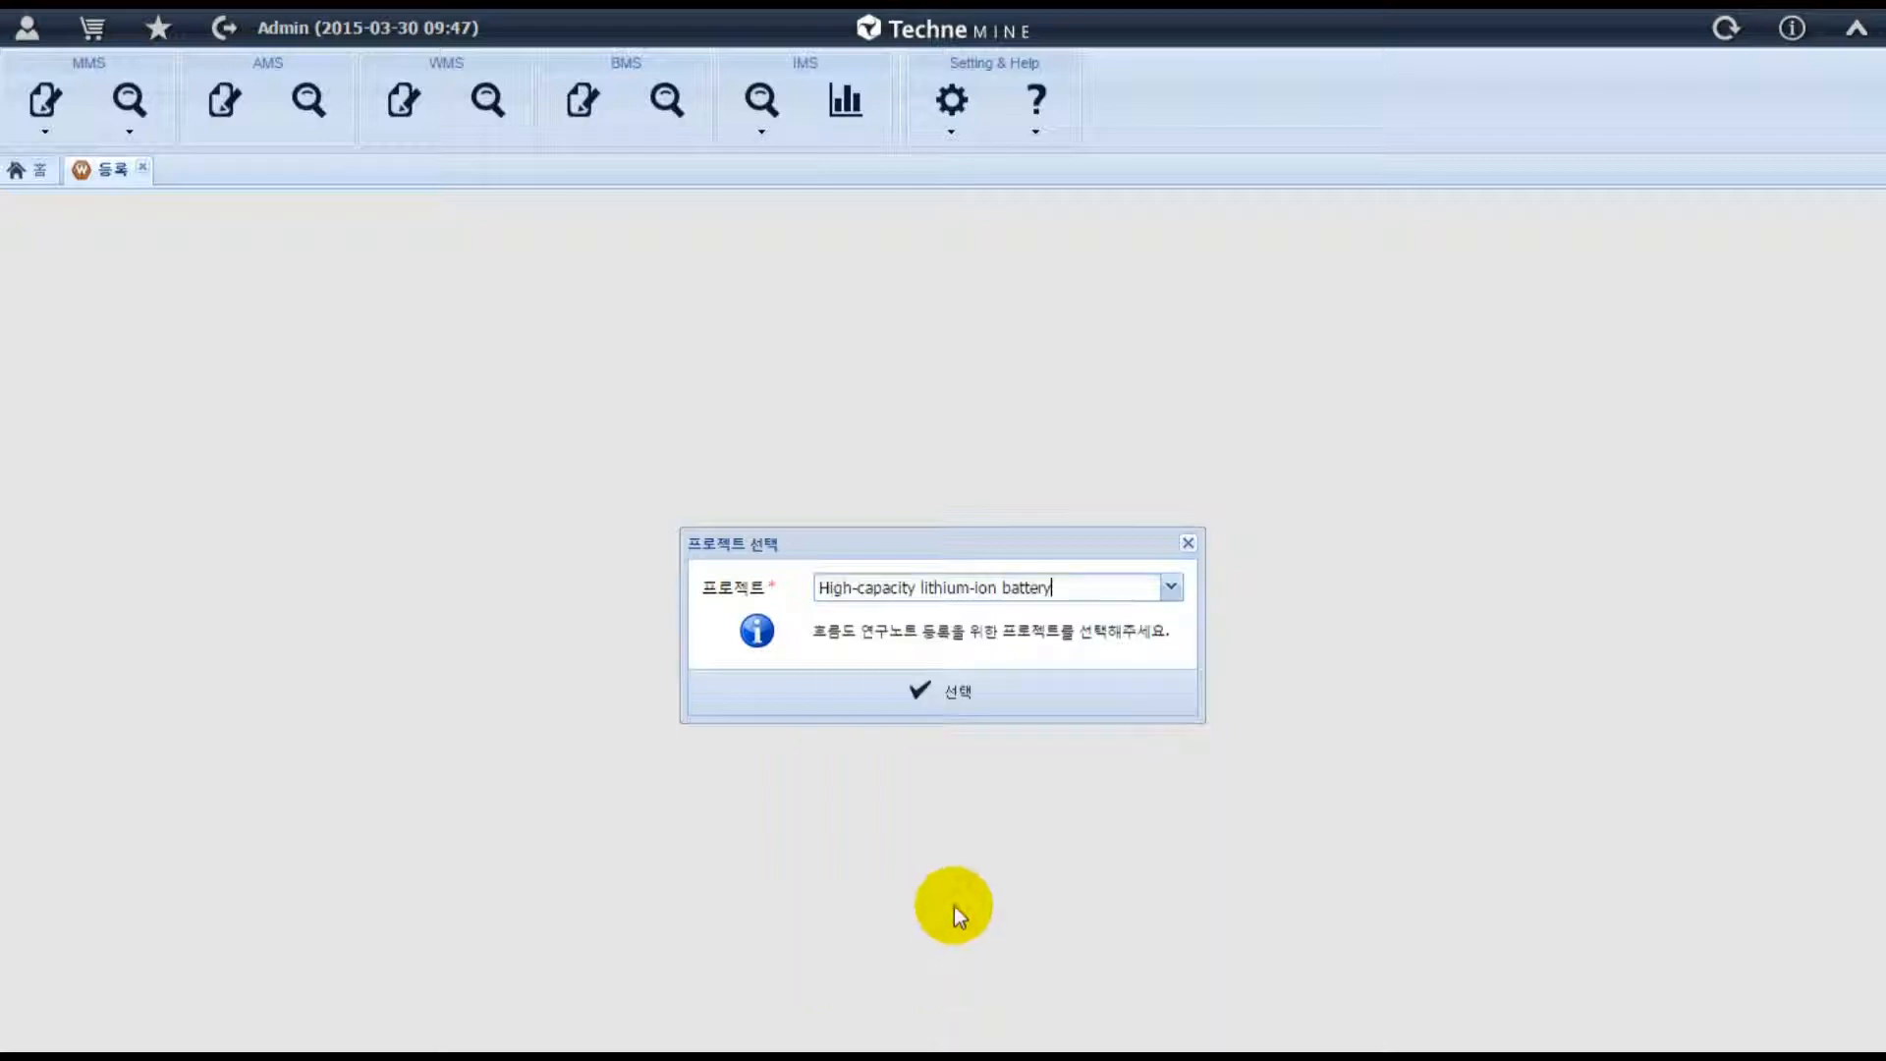
click(965, 707)
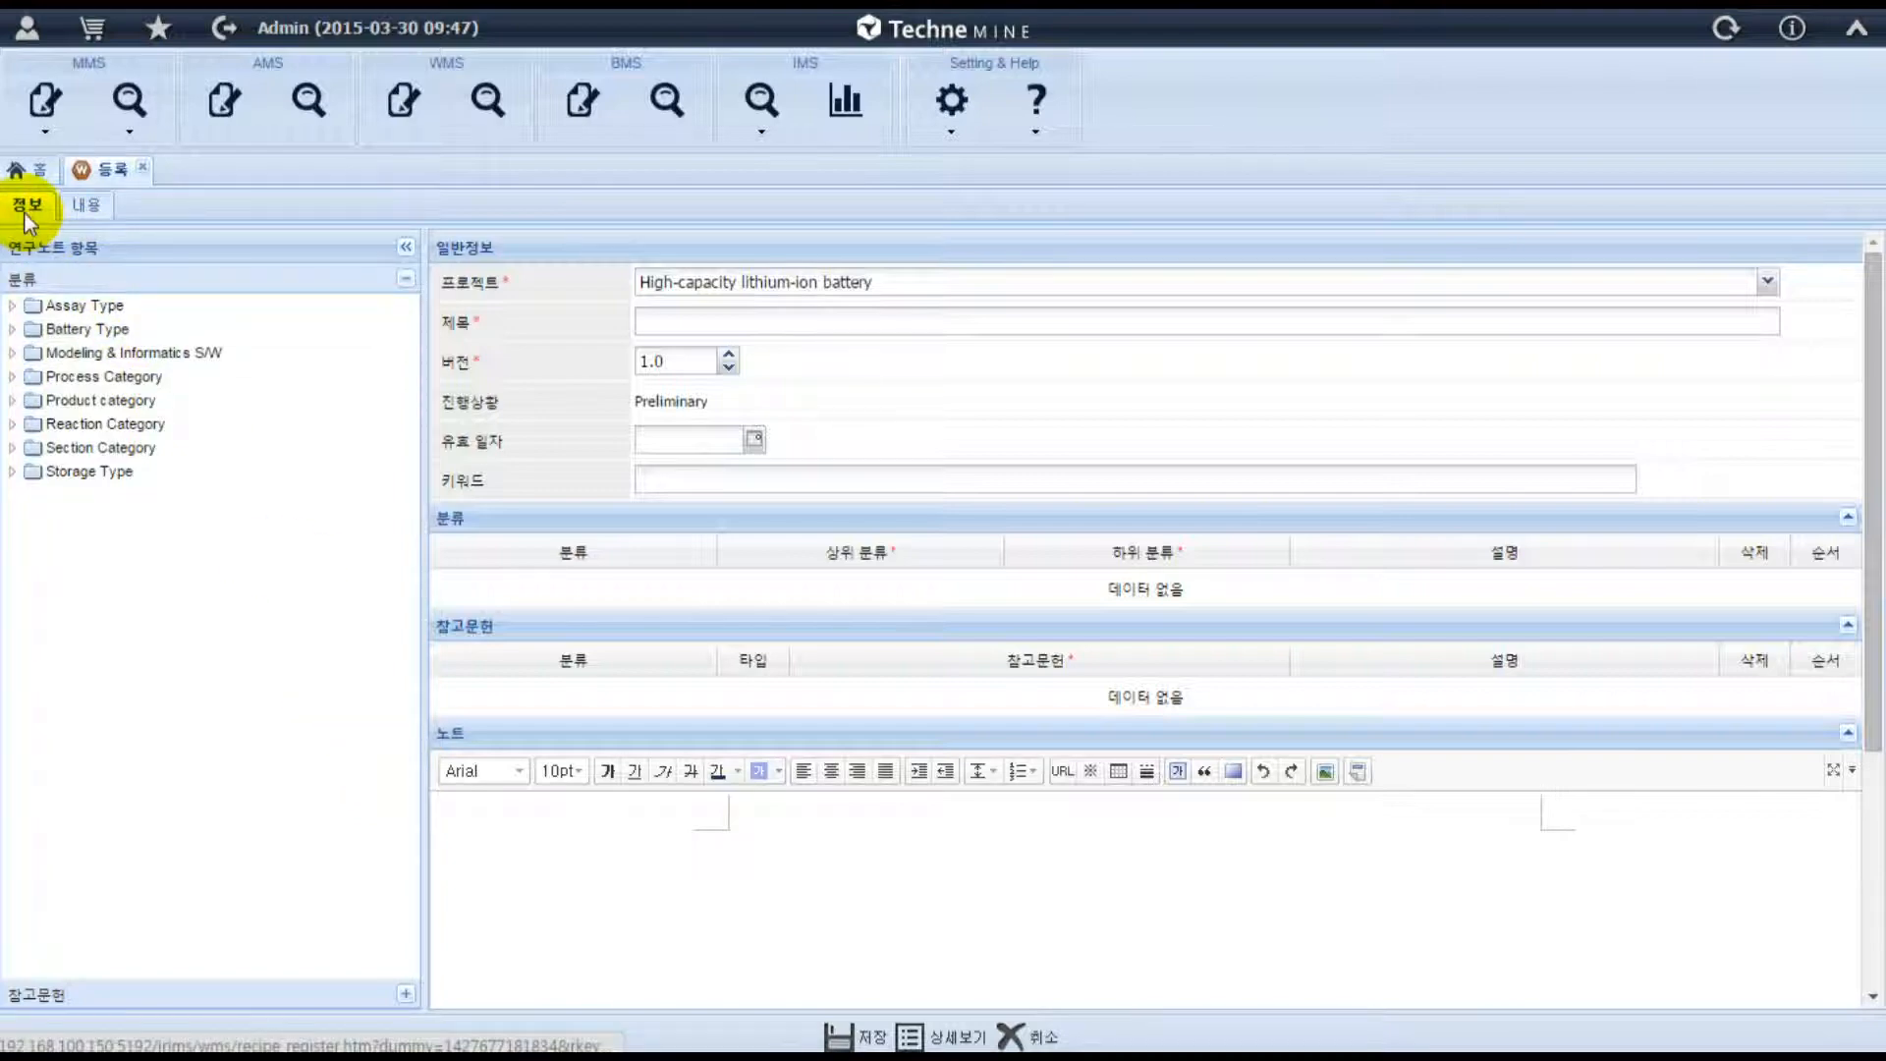
Examine the note's information and content pages, including the battery entries under Product category.
click(83, 208)
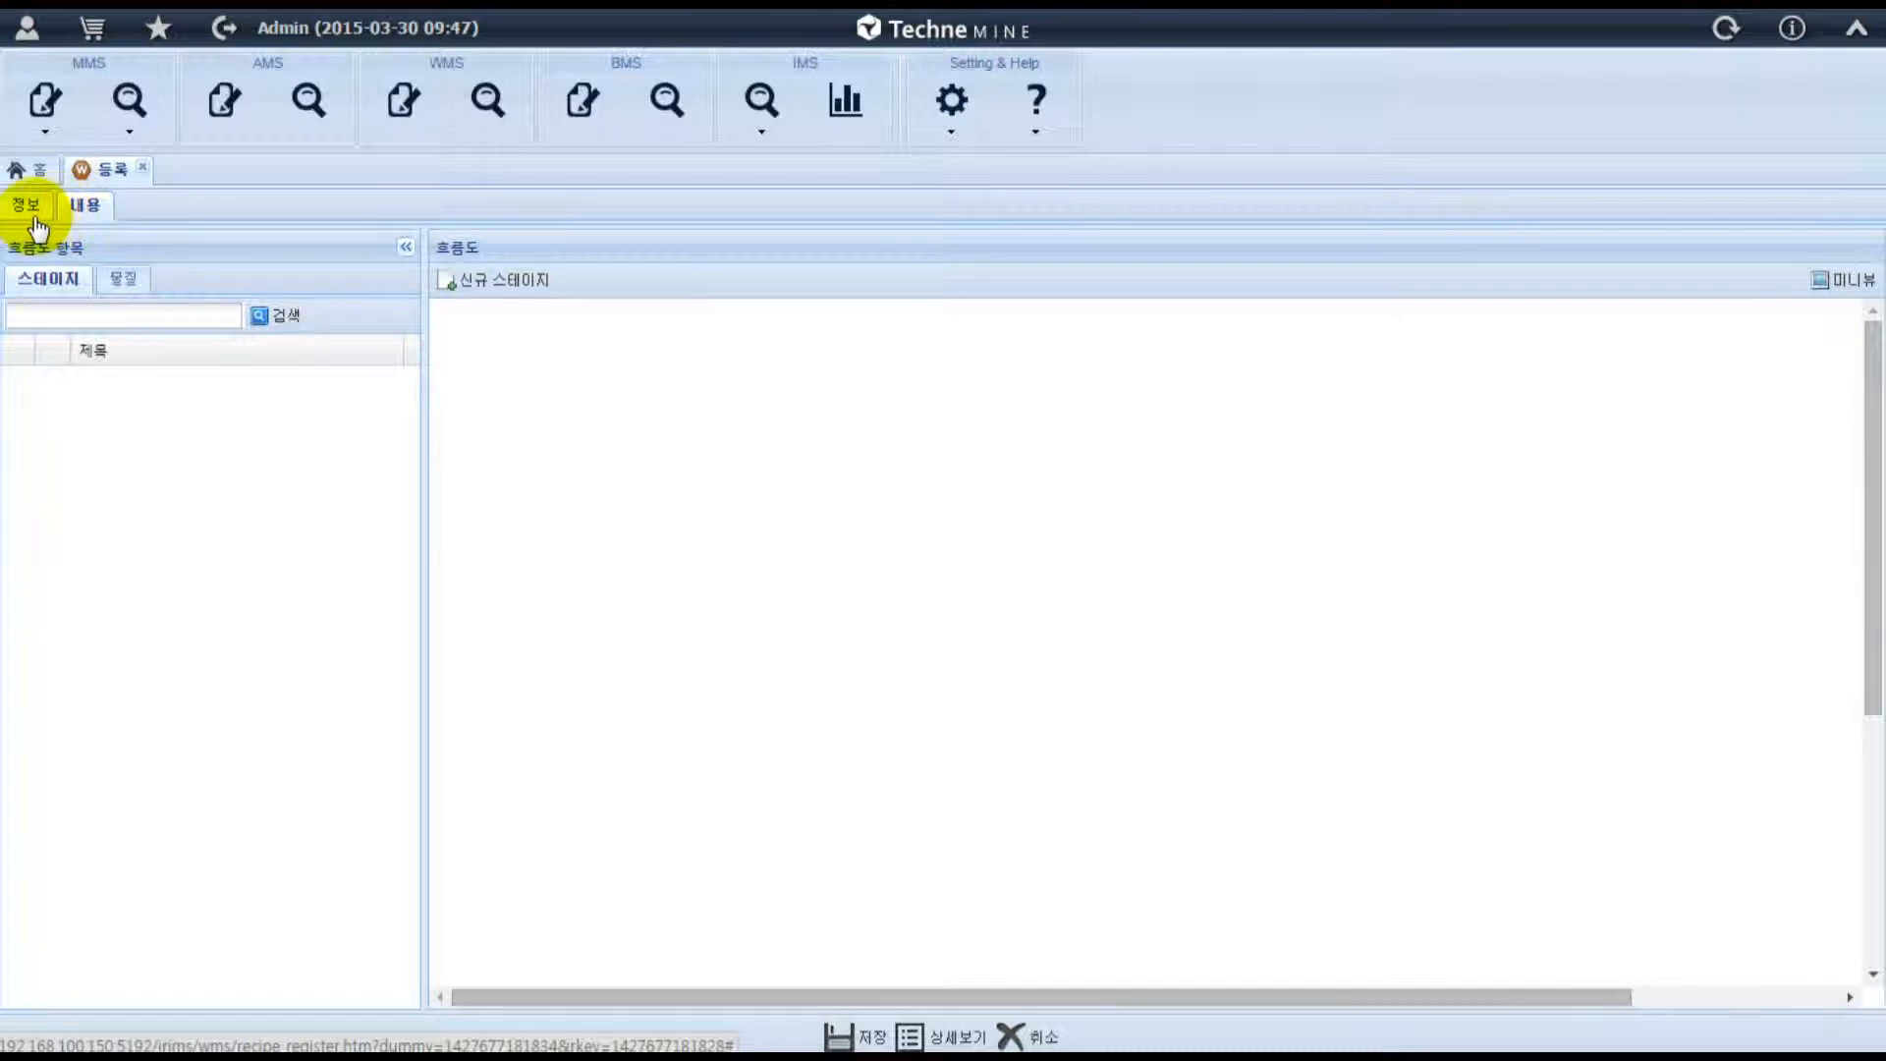
click(36, 222)
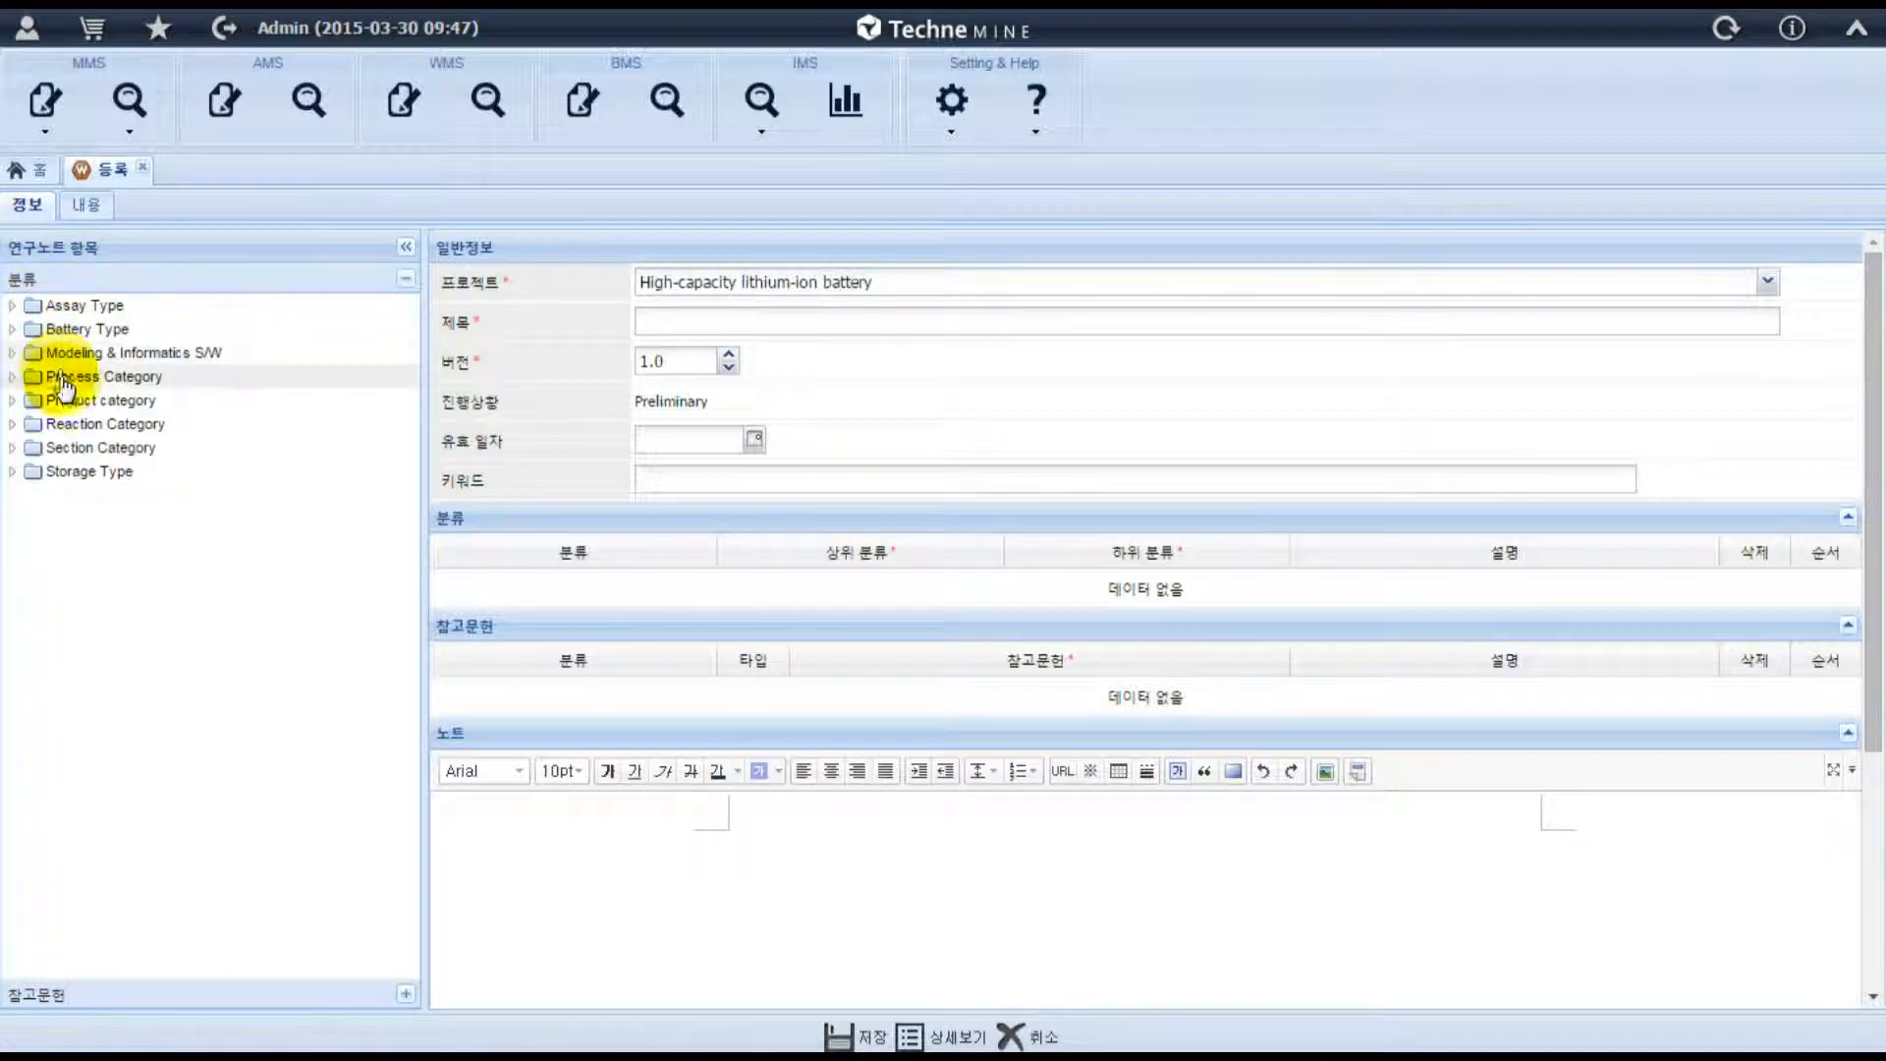
click(12, 402)
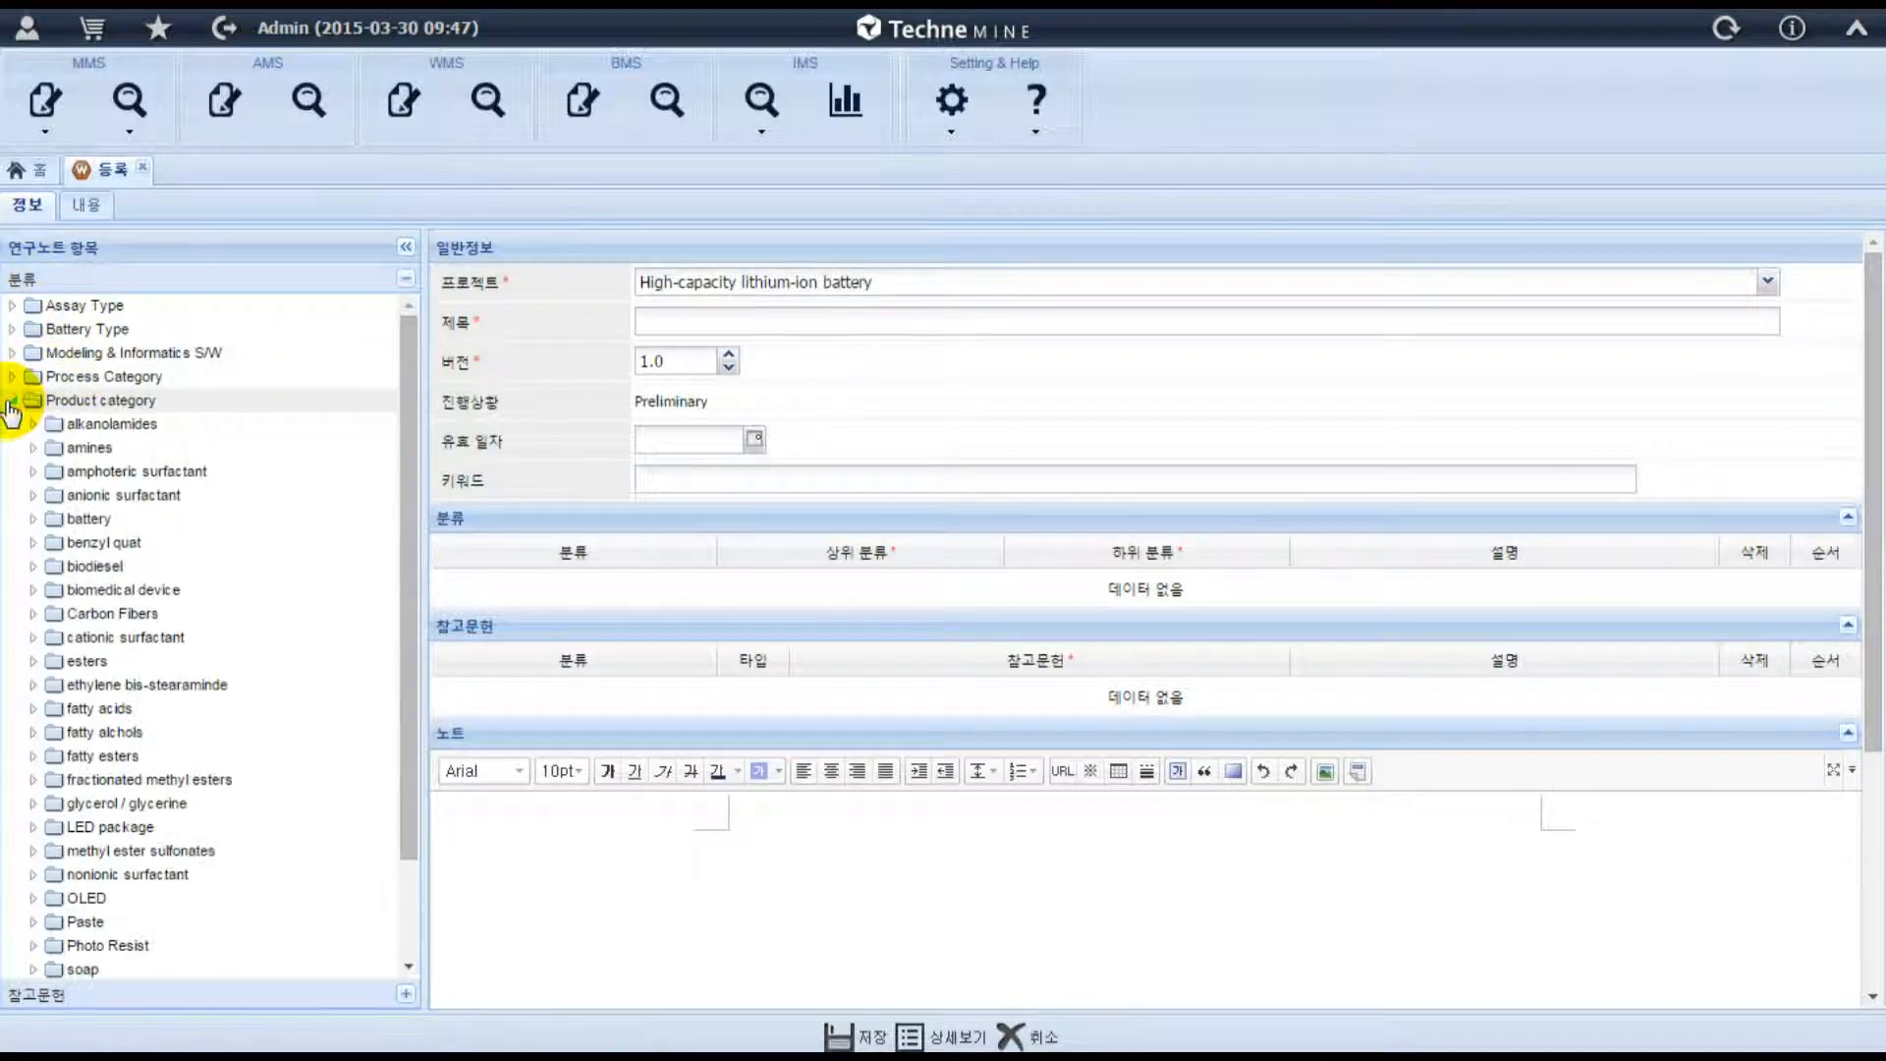
click(34, 521)
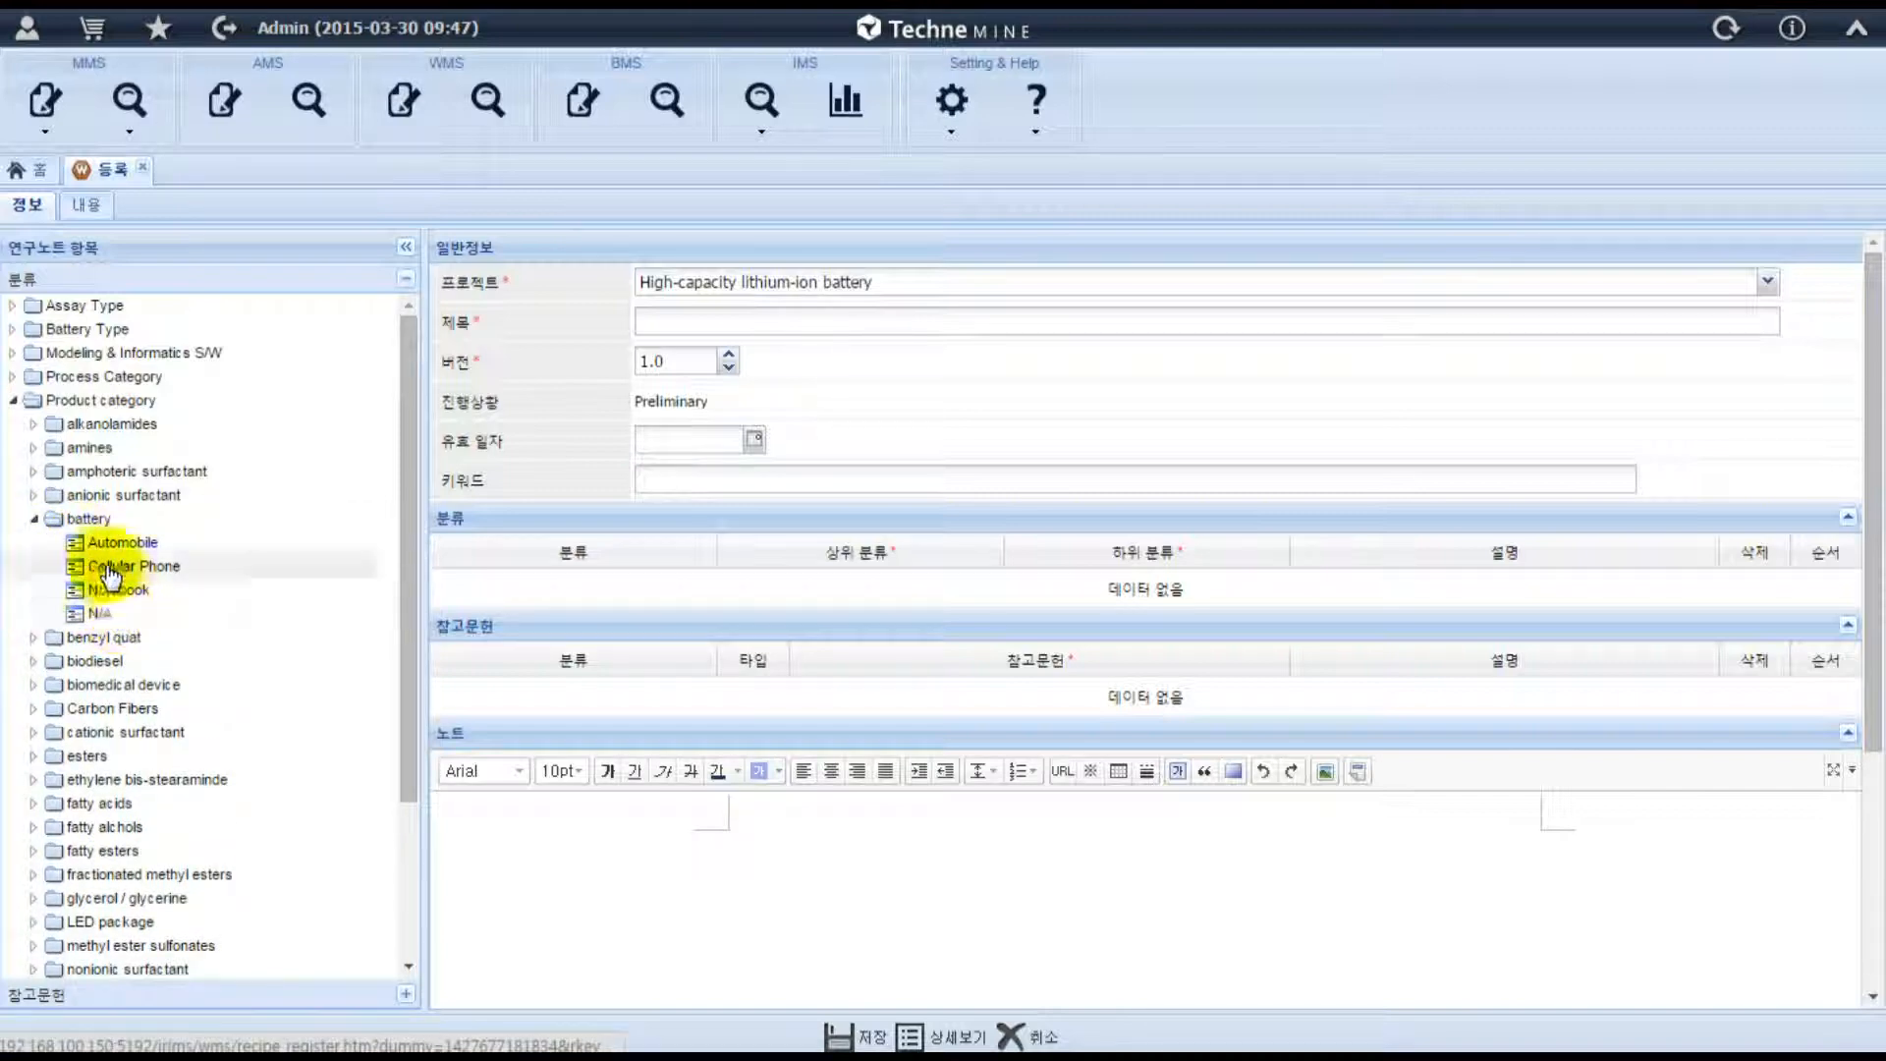
click(13, 402)
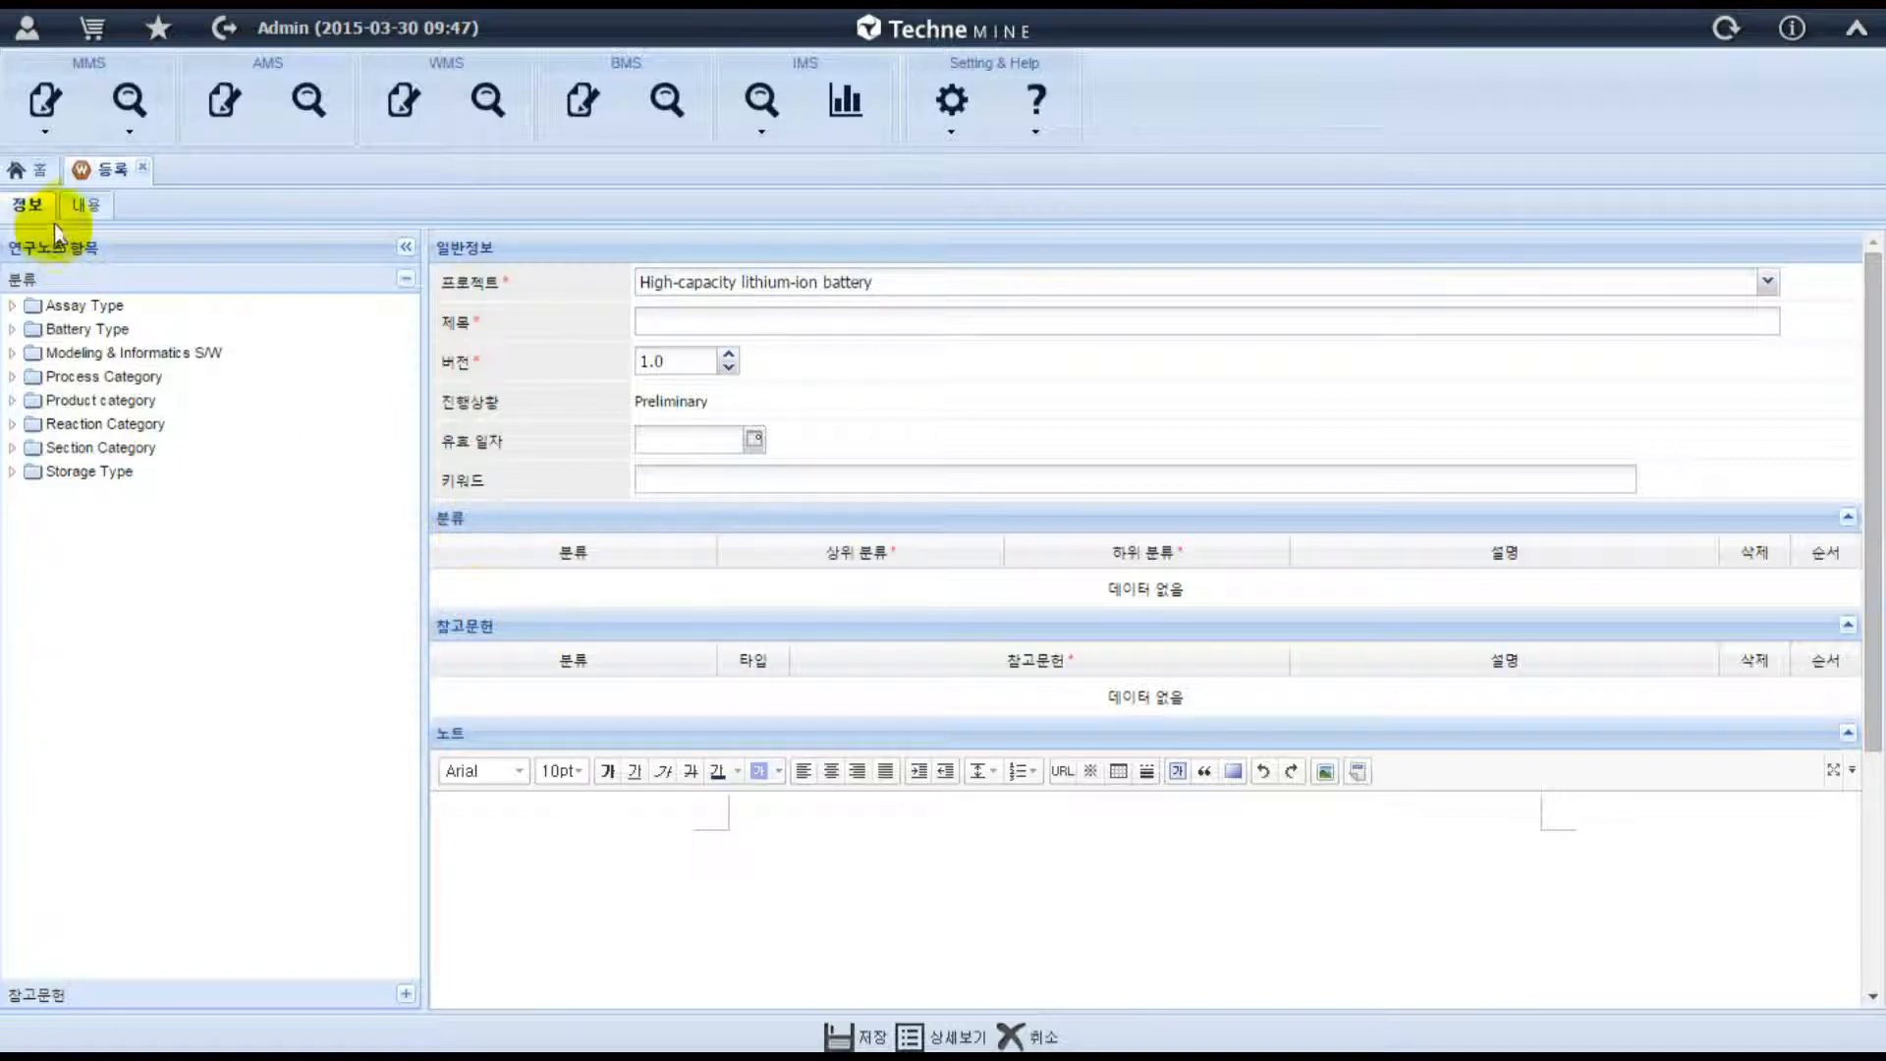
click(86, 205)
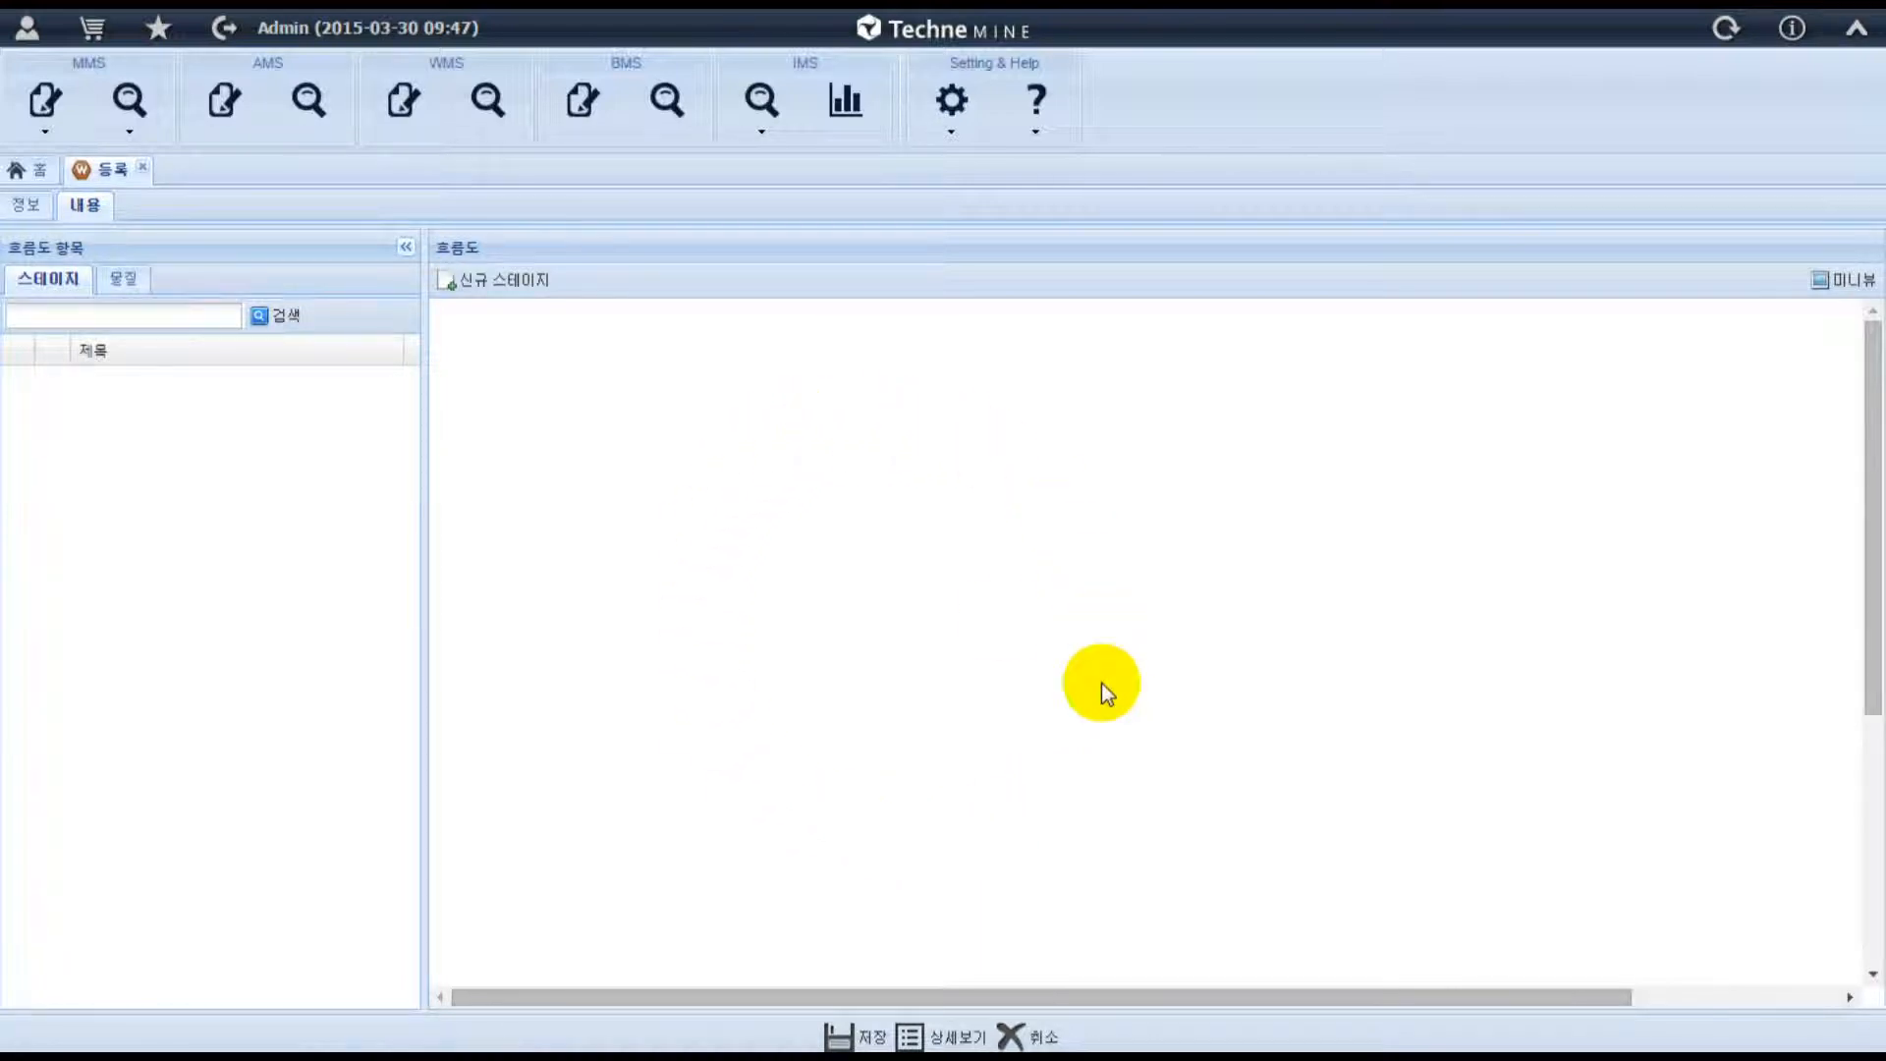
click(30, 209)
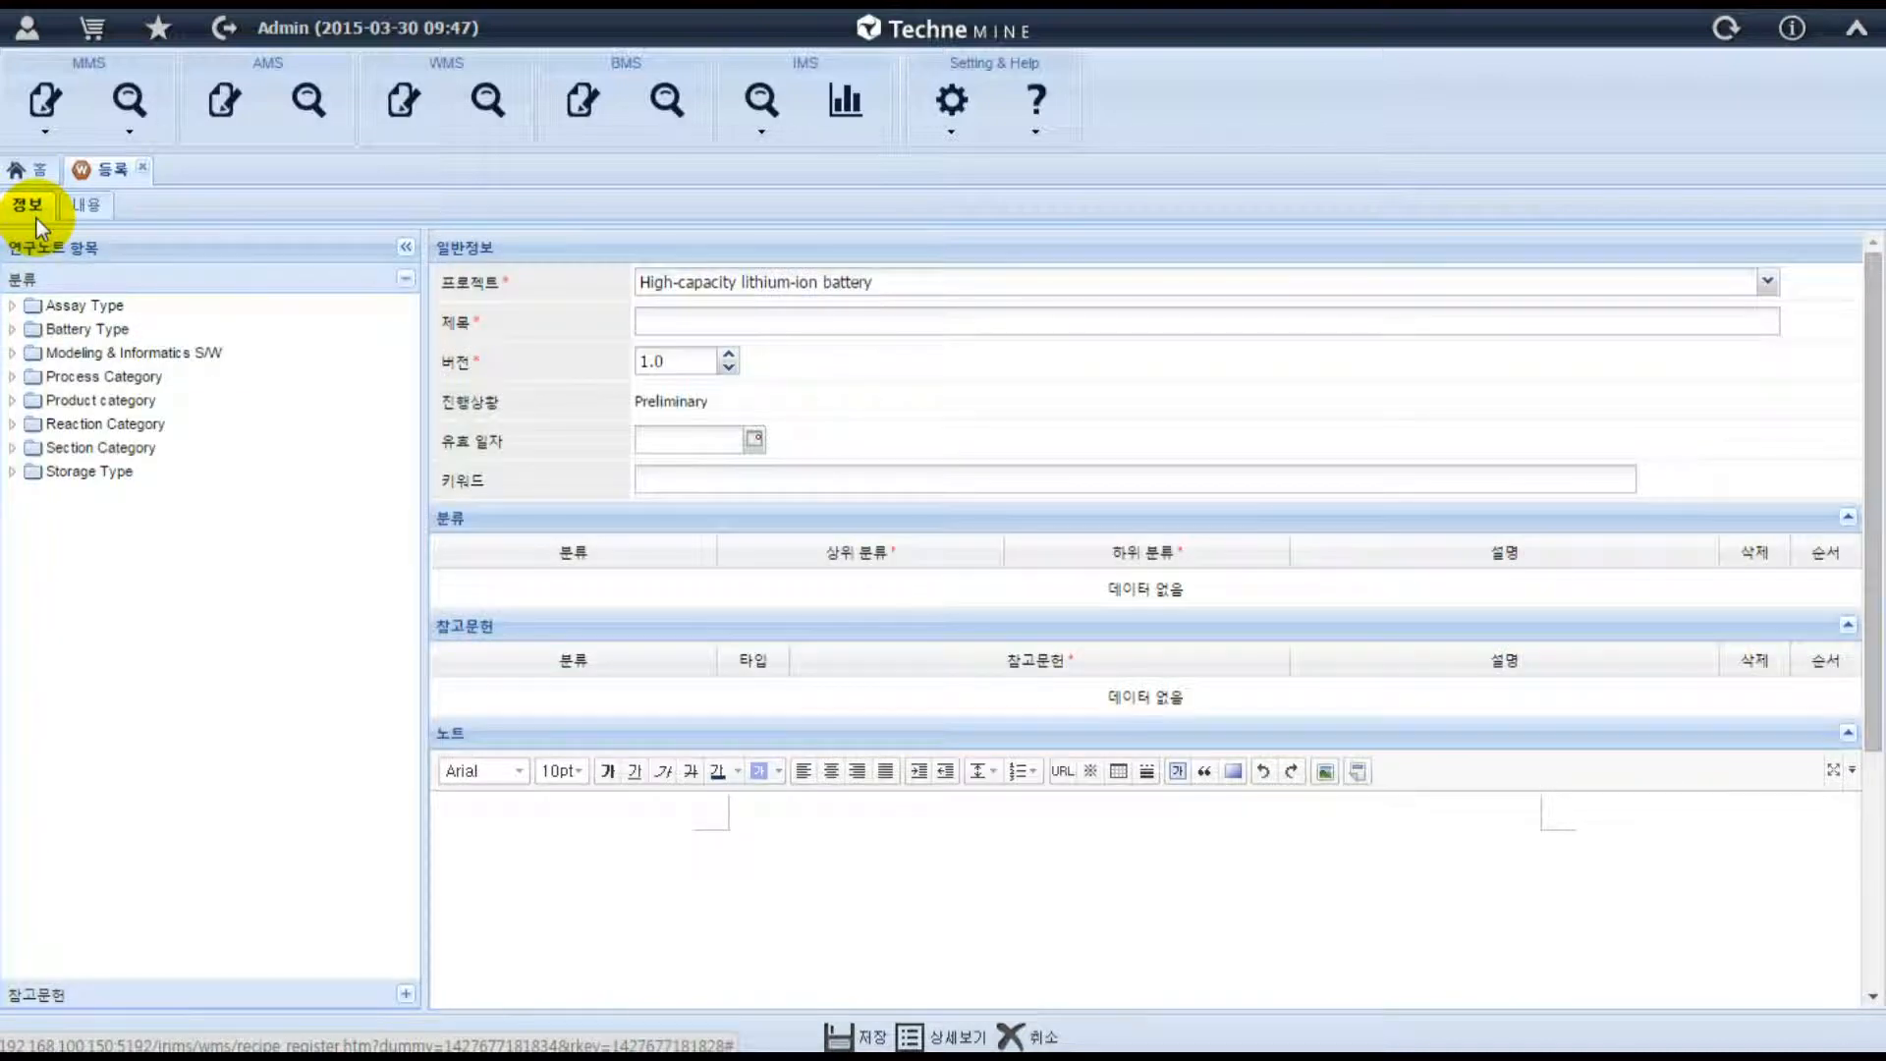
Fill in the note's general information with title TEST, validity date 03/30/2015 and keywords "Battery, LIB".
click(832, 322)
text(TEST)
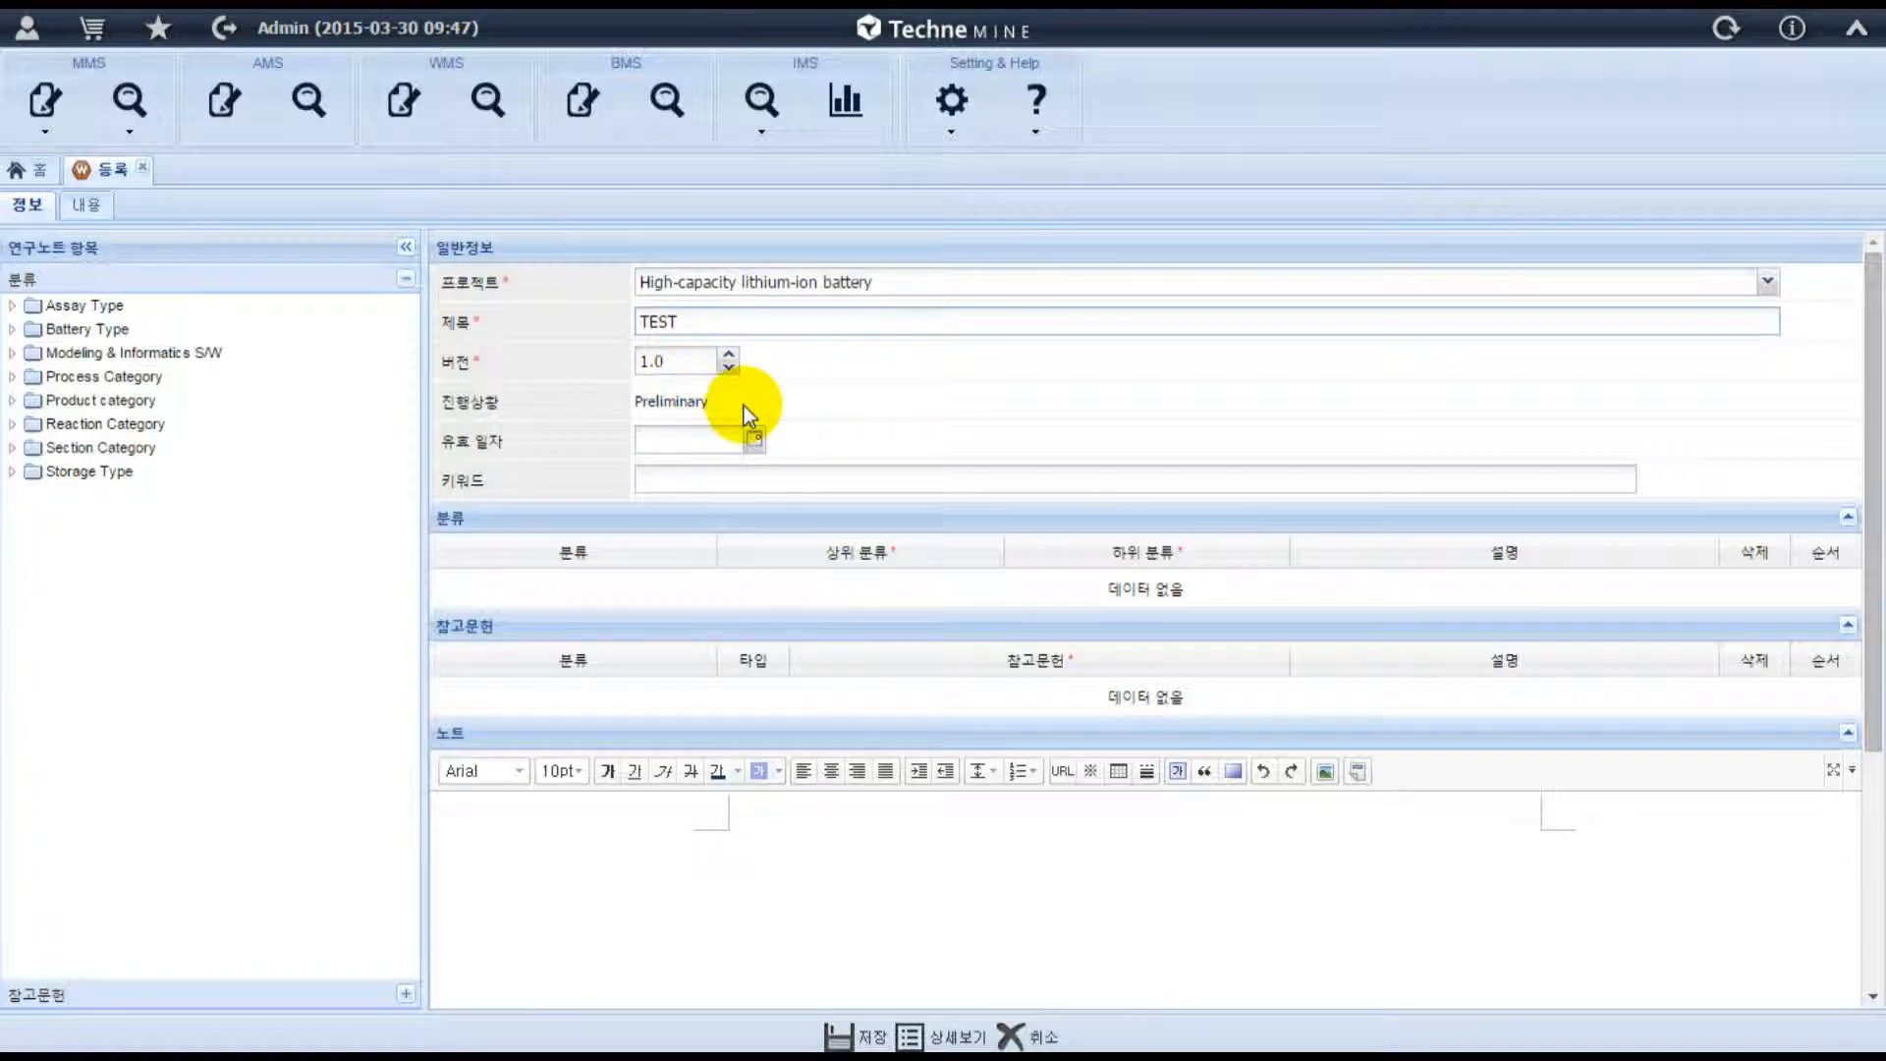
click(753, 443)
click(682, 619)
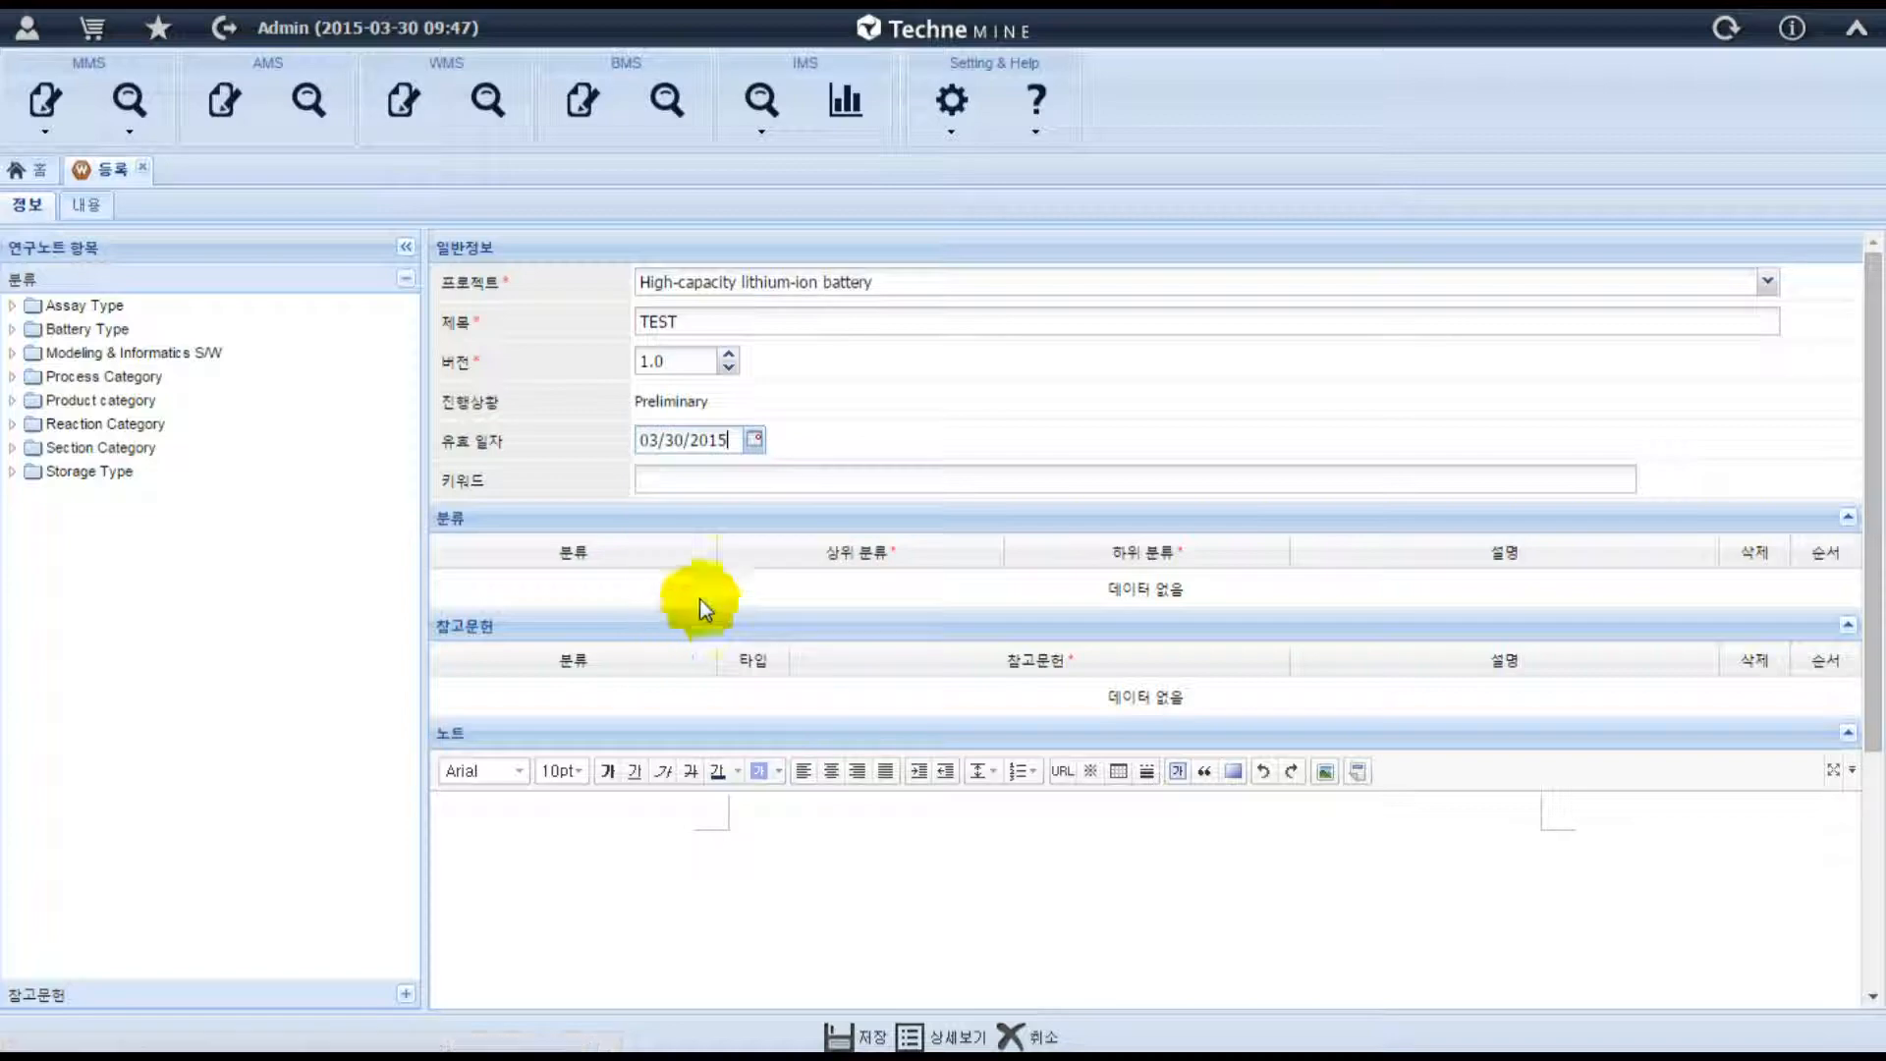
click(723, 475)
text(B)
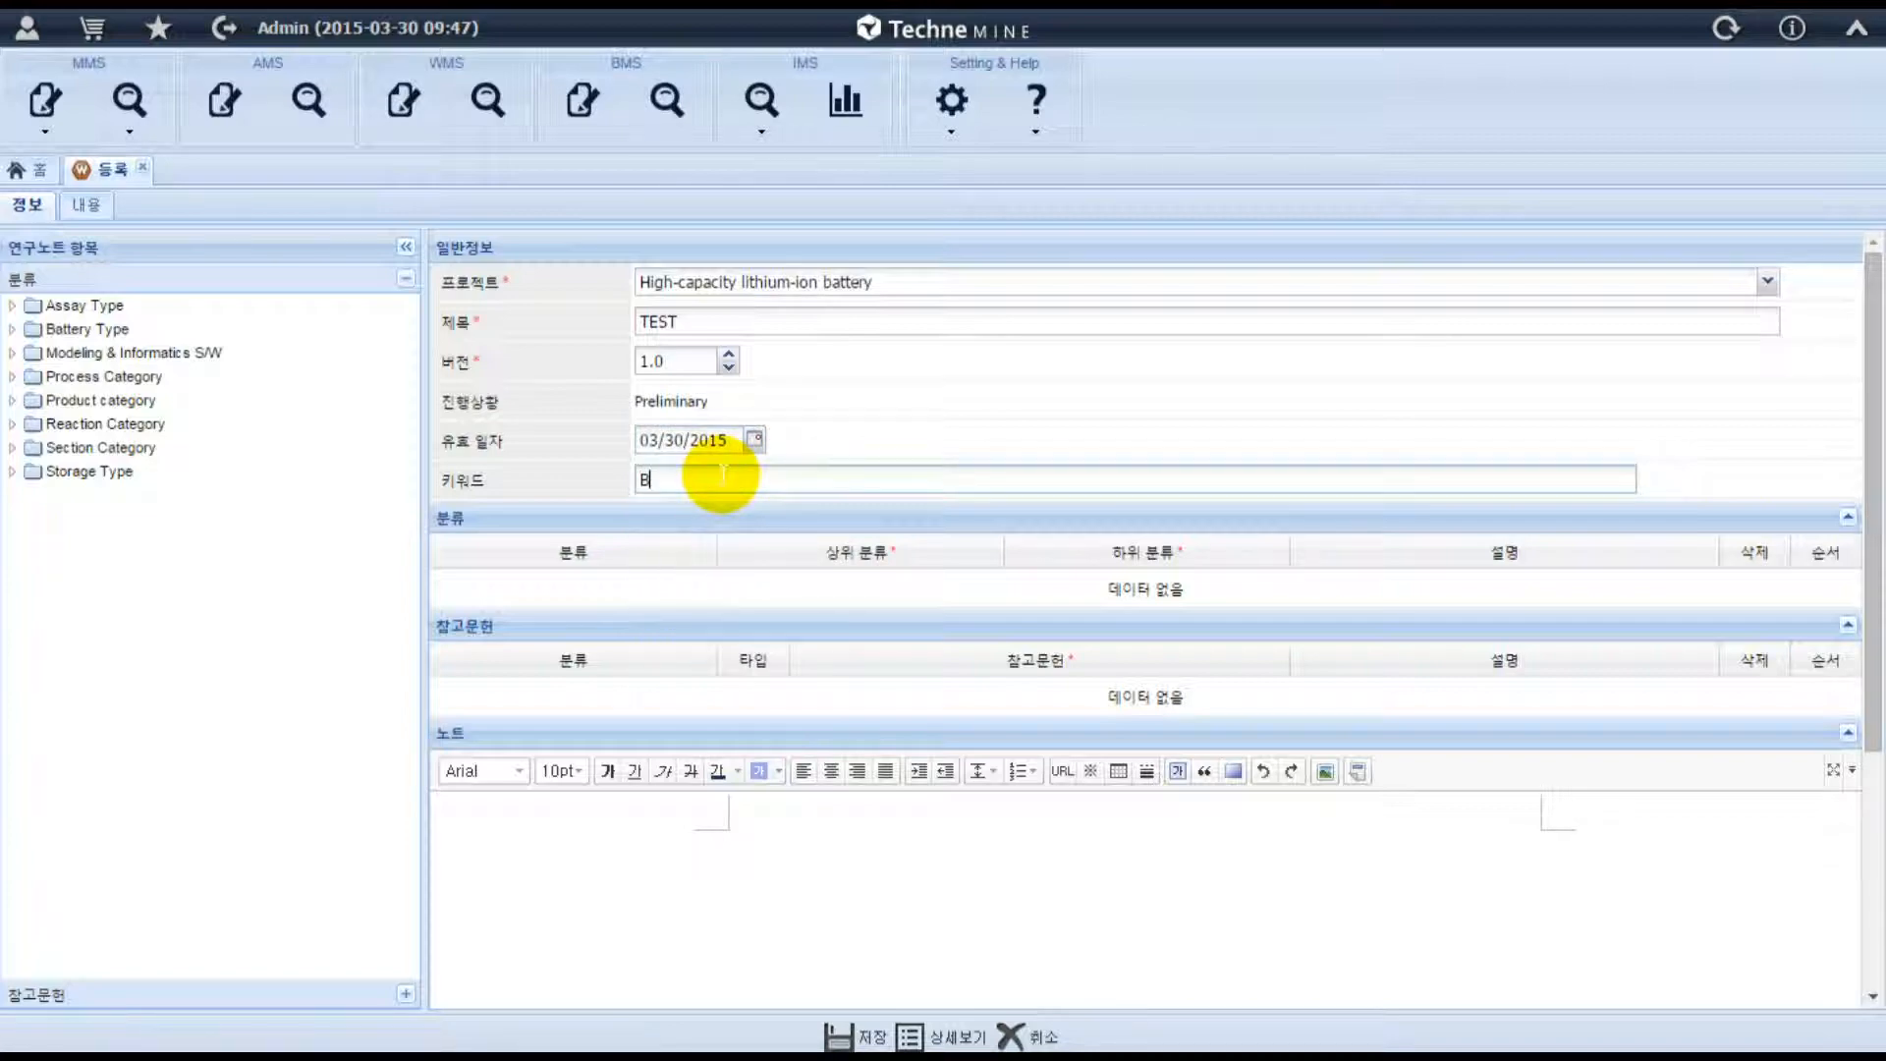
text(attery, LIB)
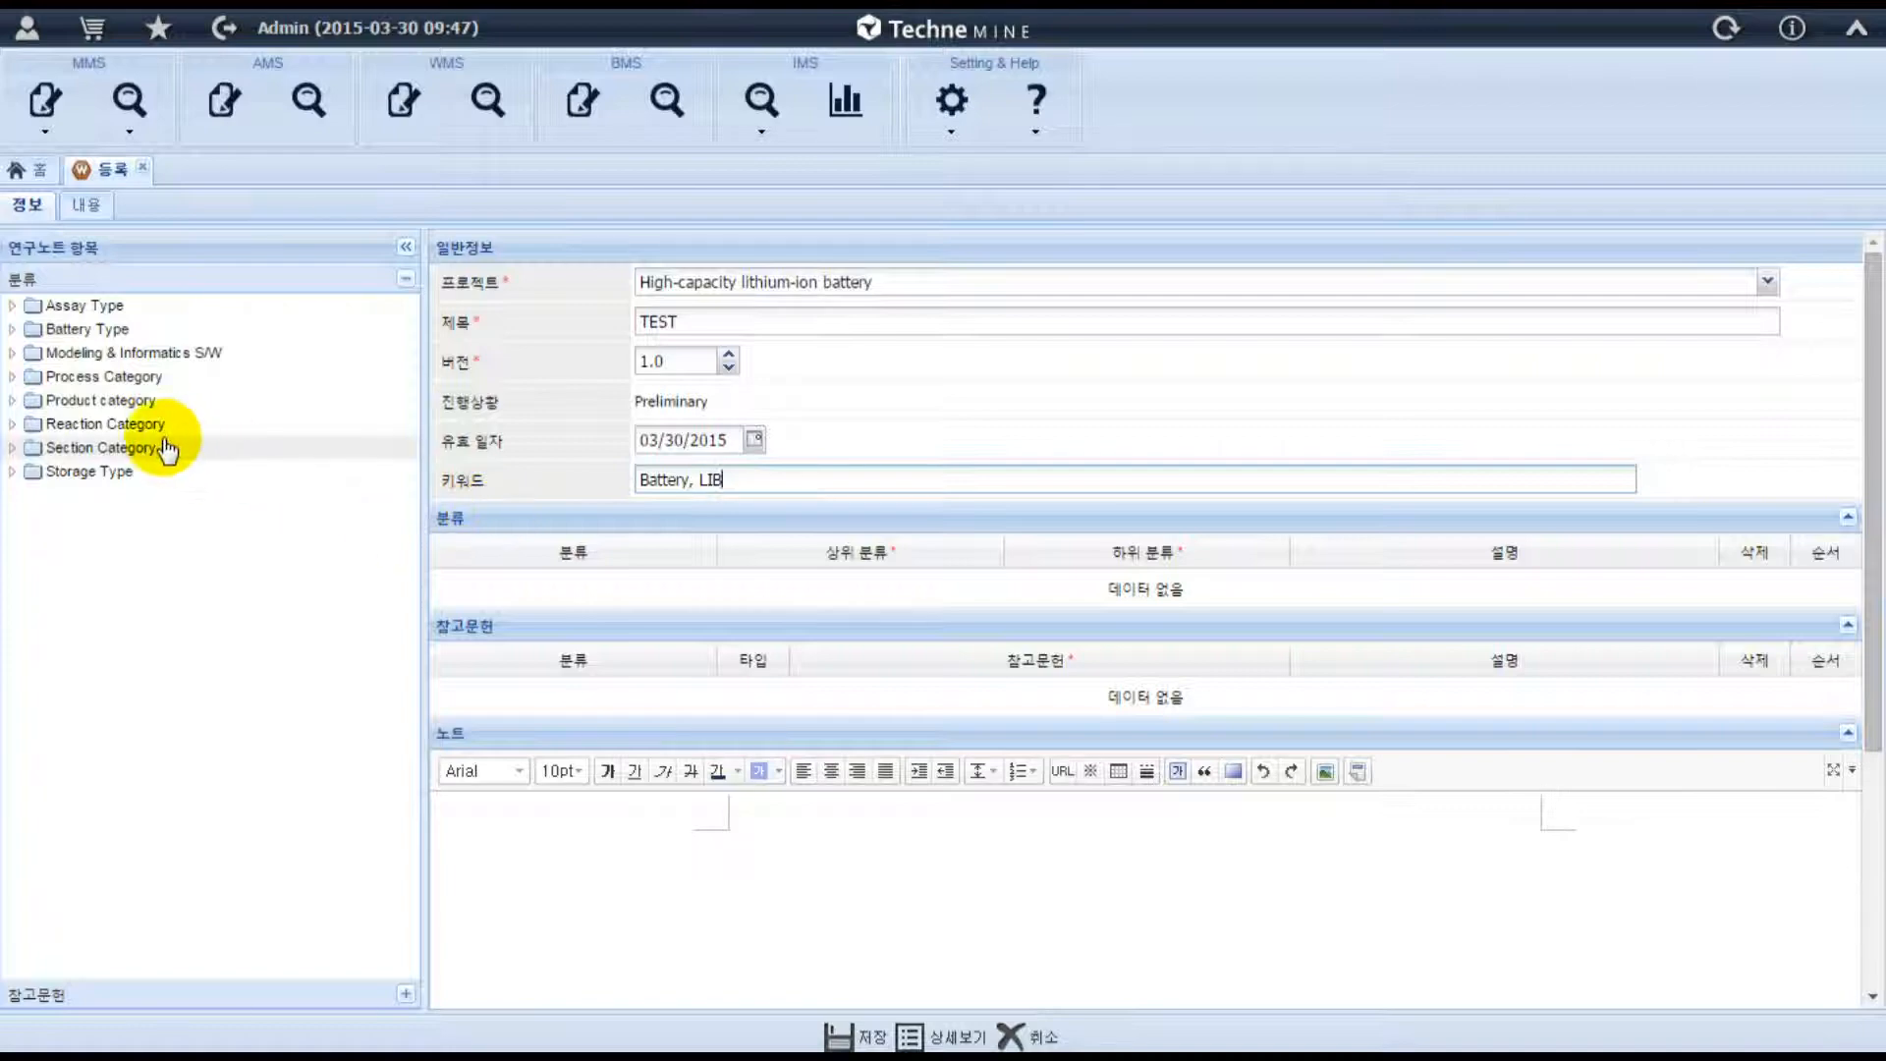
Add two Initial Development entries from Section Category to the note's classification list.
click(12, 452)
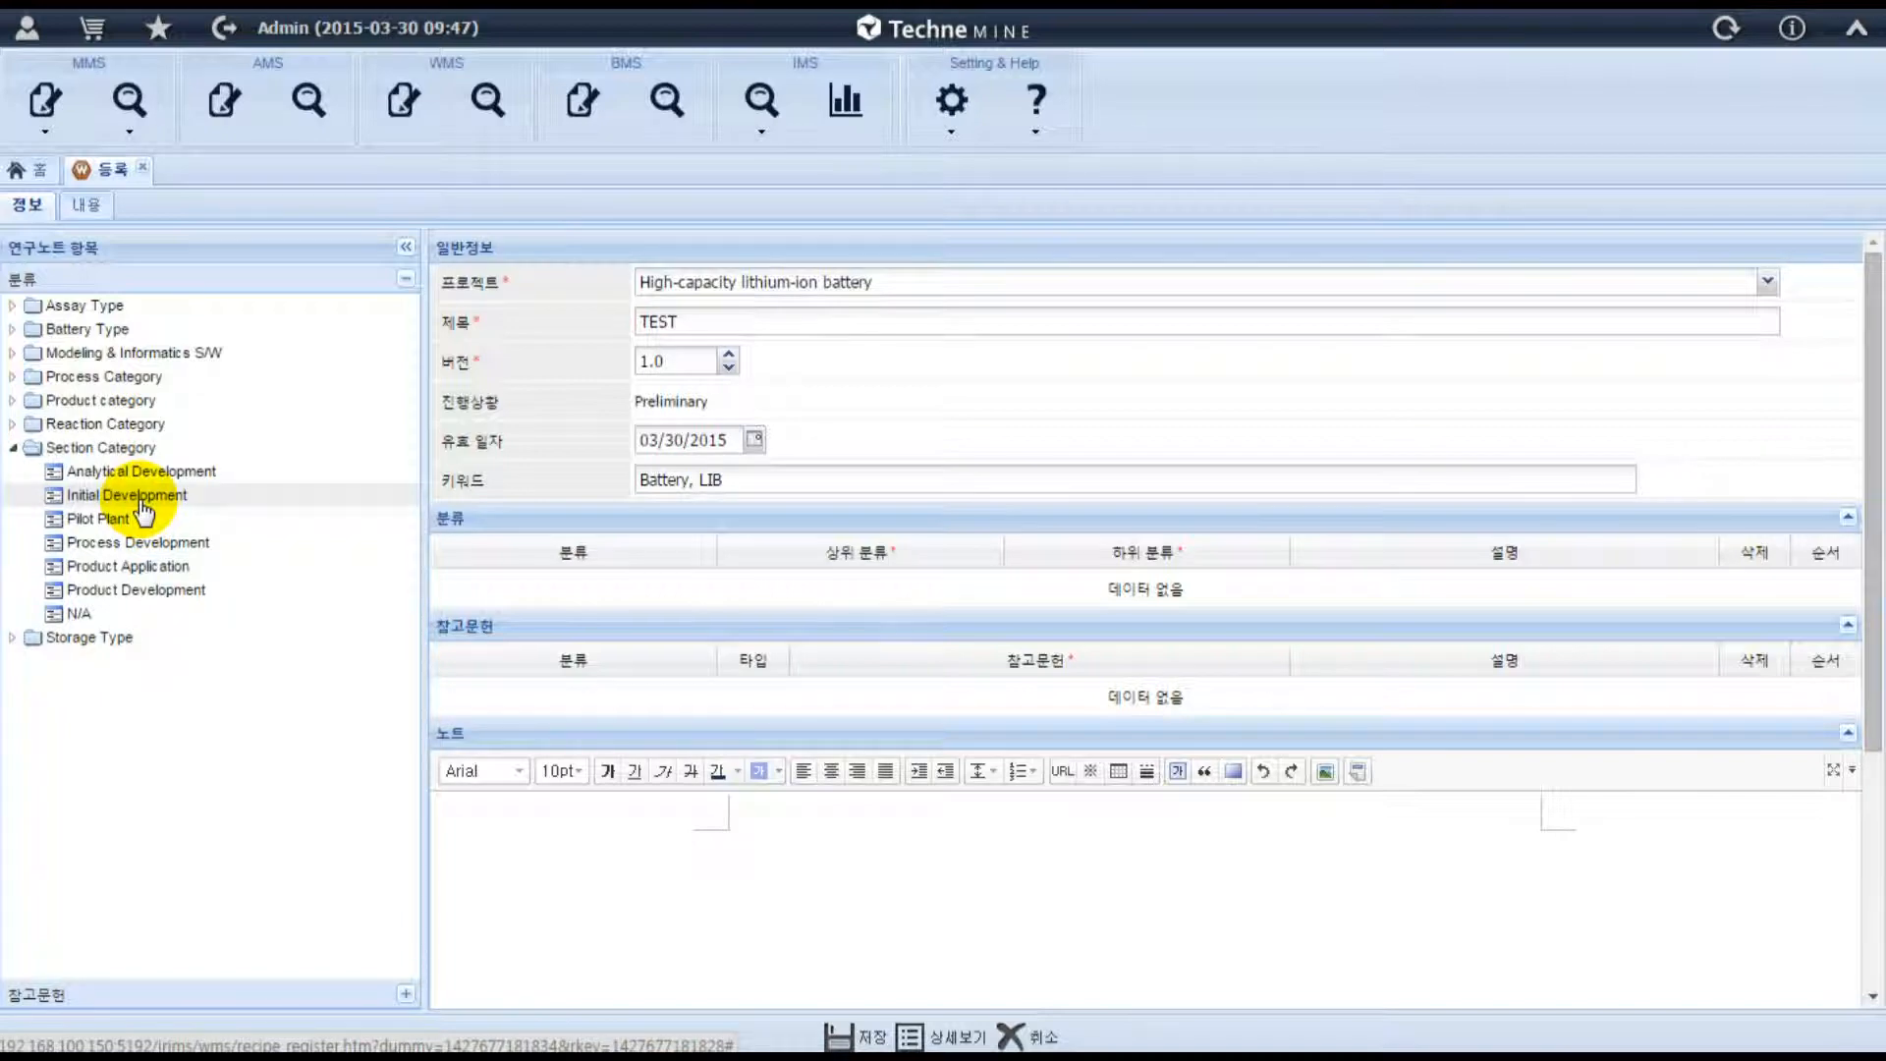
click(142, 506)
drag(142, 506, 536, 611)
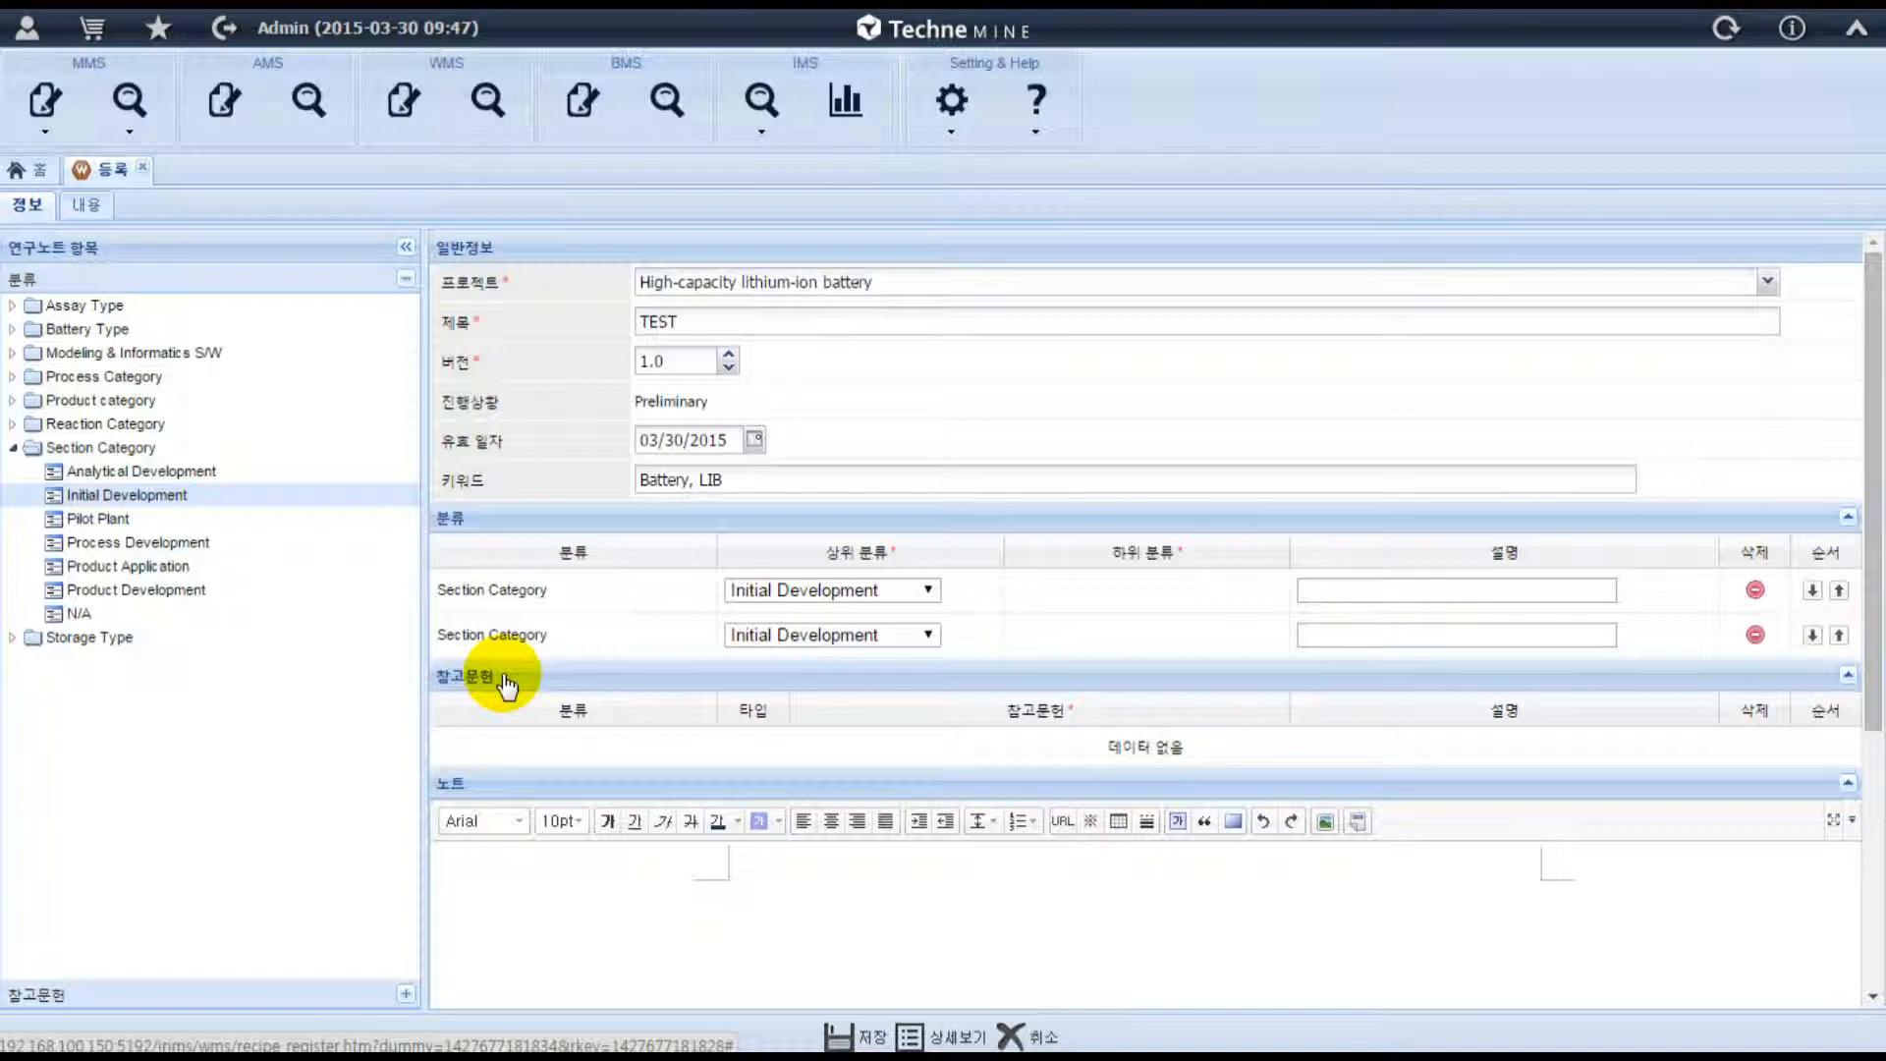
Add a Paper and a Patent entry to the note's references and view the Paper entry's type options.
click(406, 992)
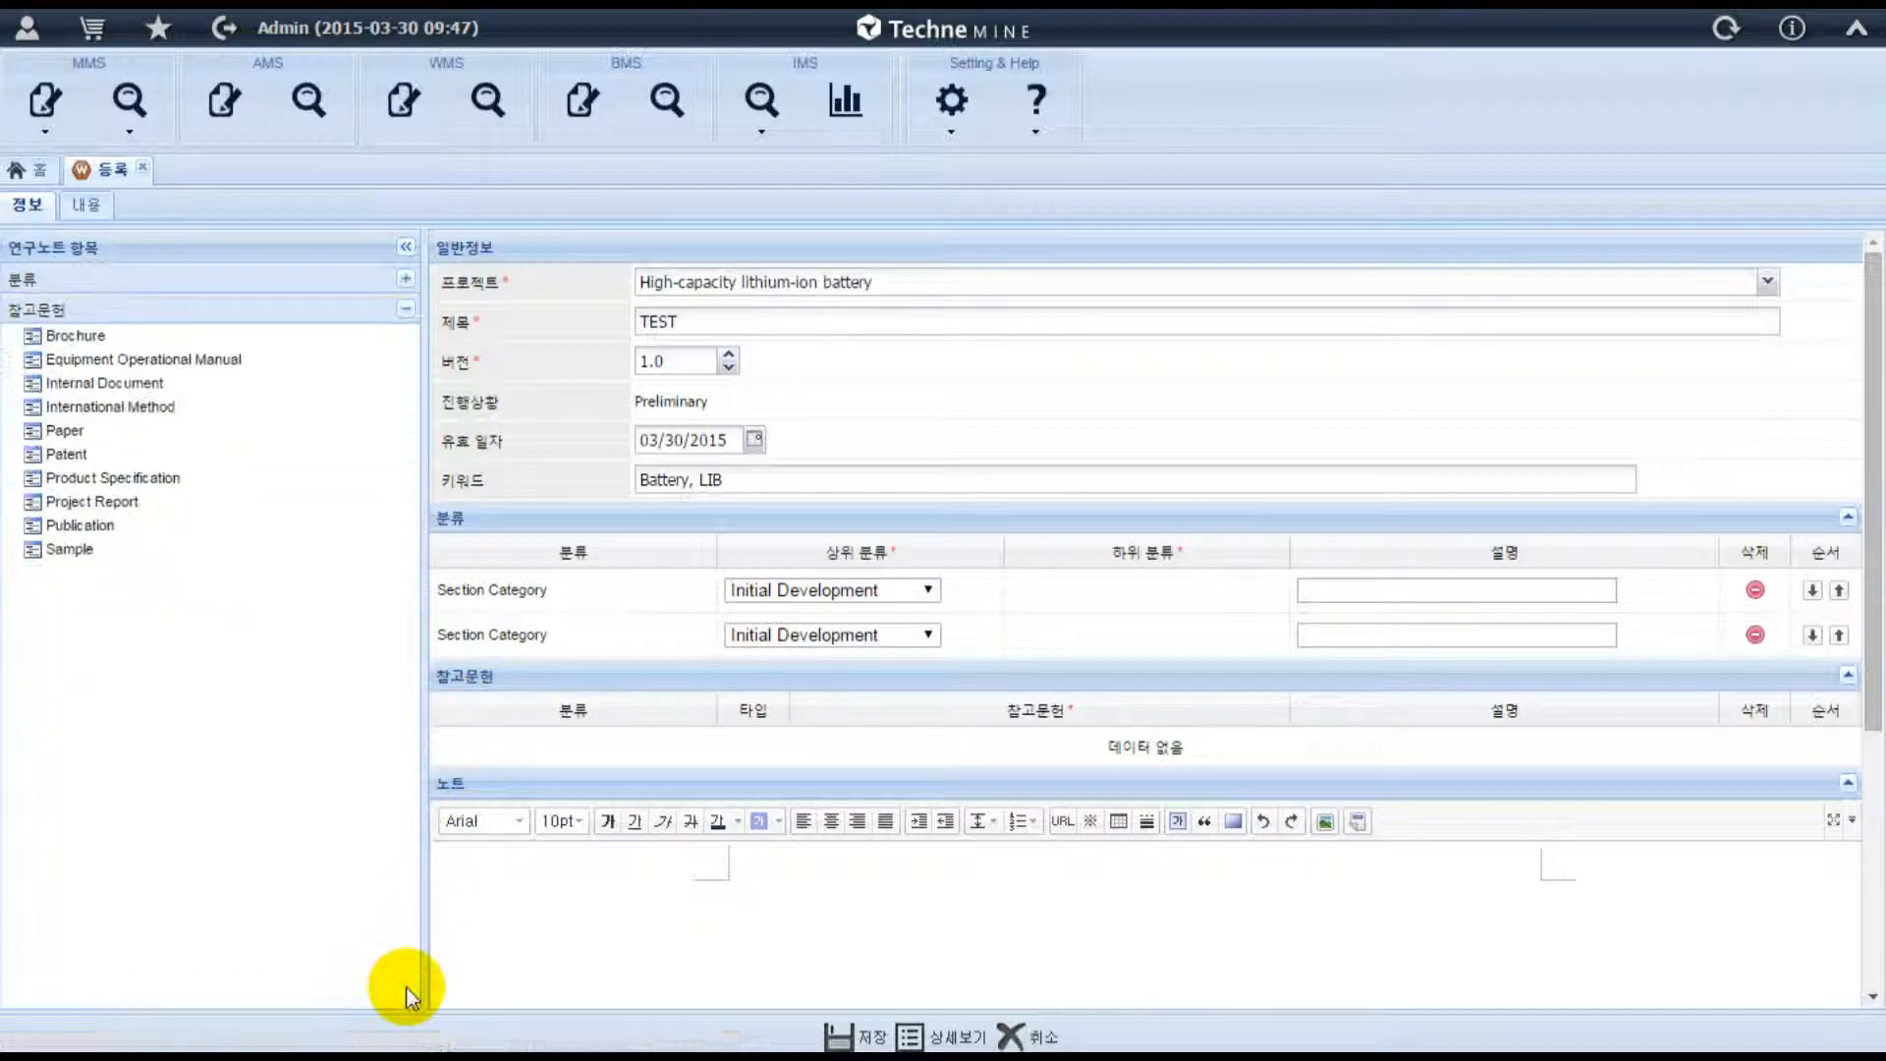
click(94, 434)
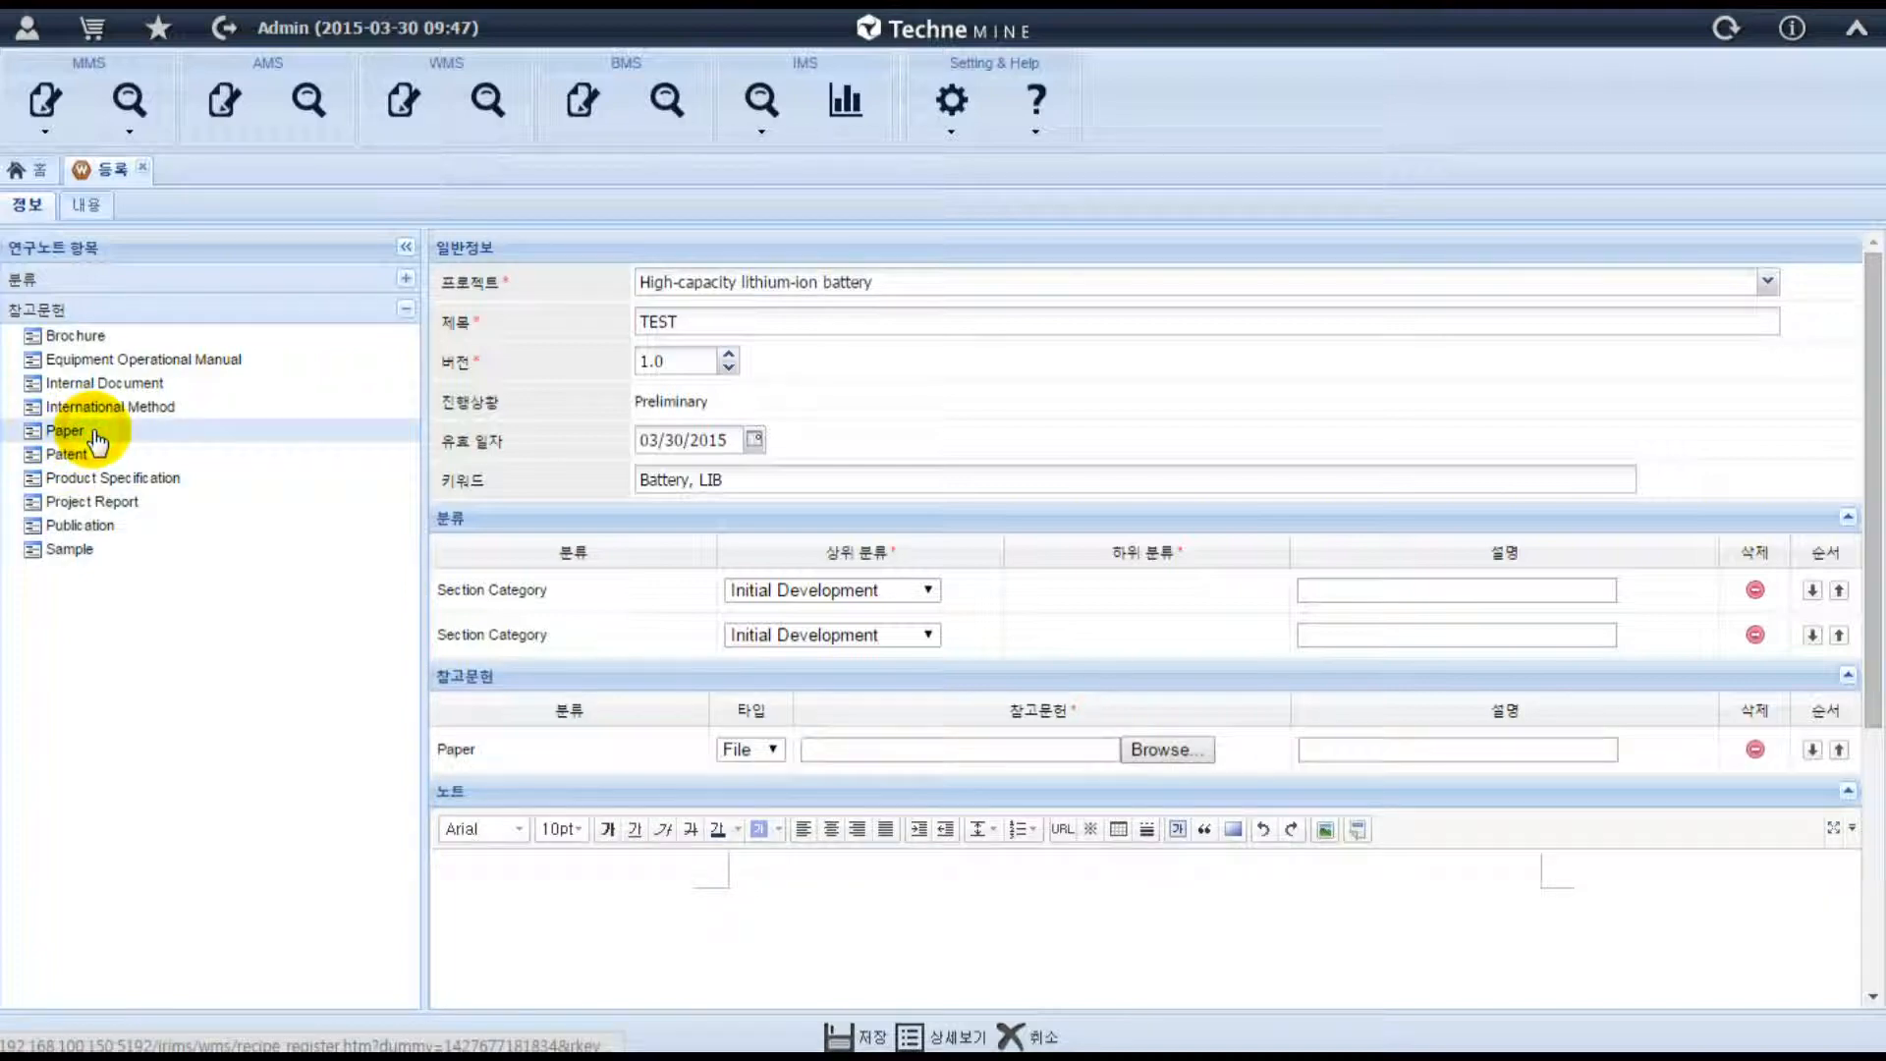
click(88, 455)
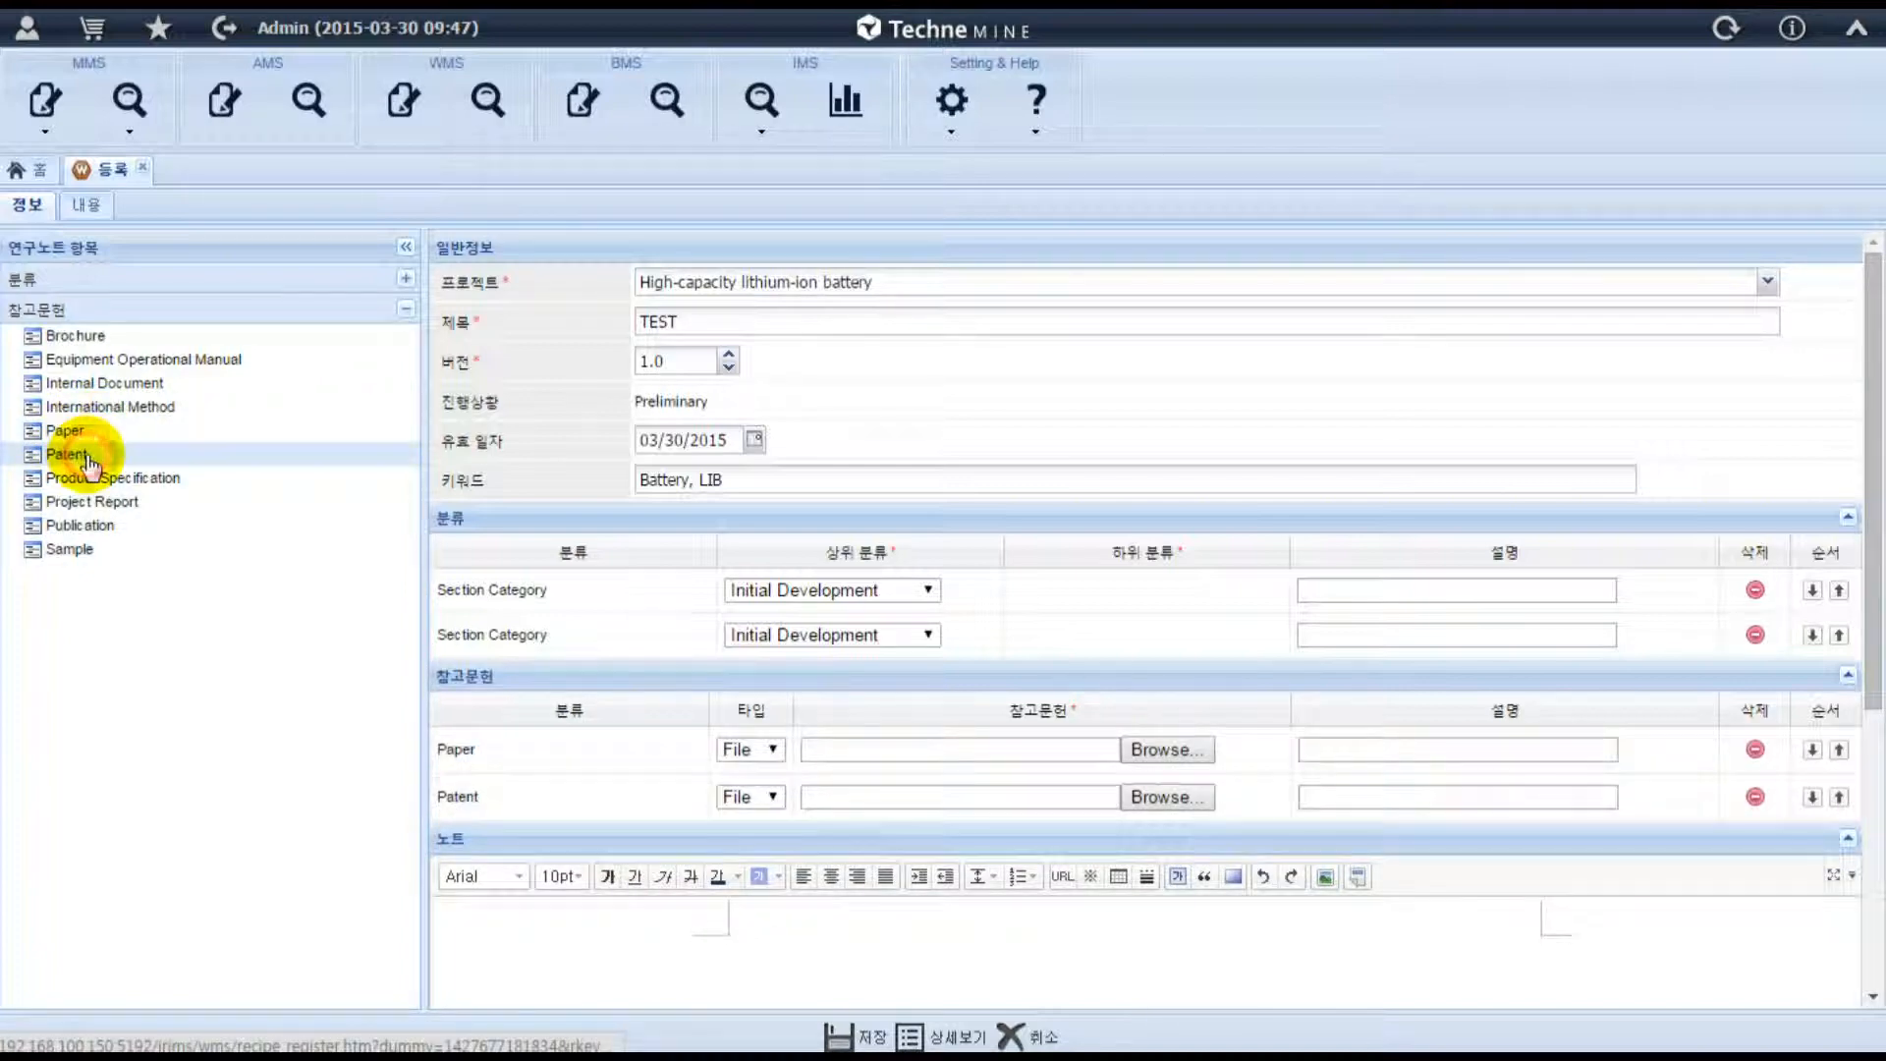
click(775, 750)
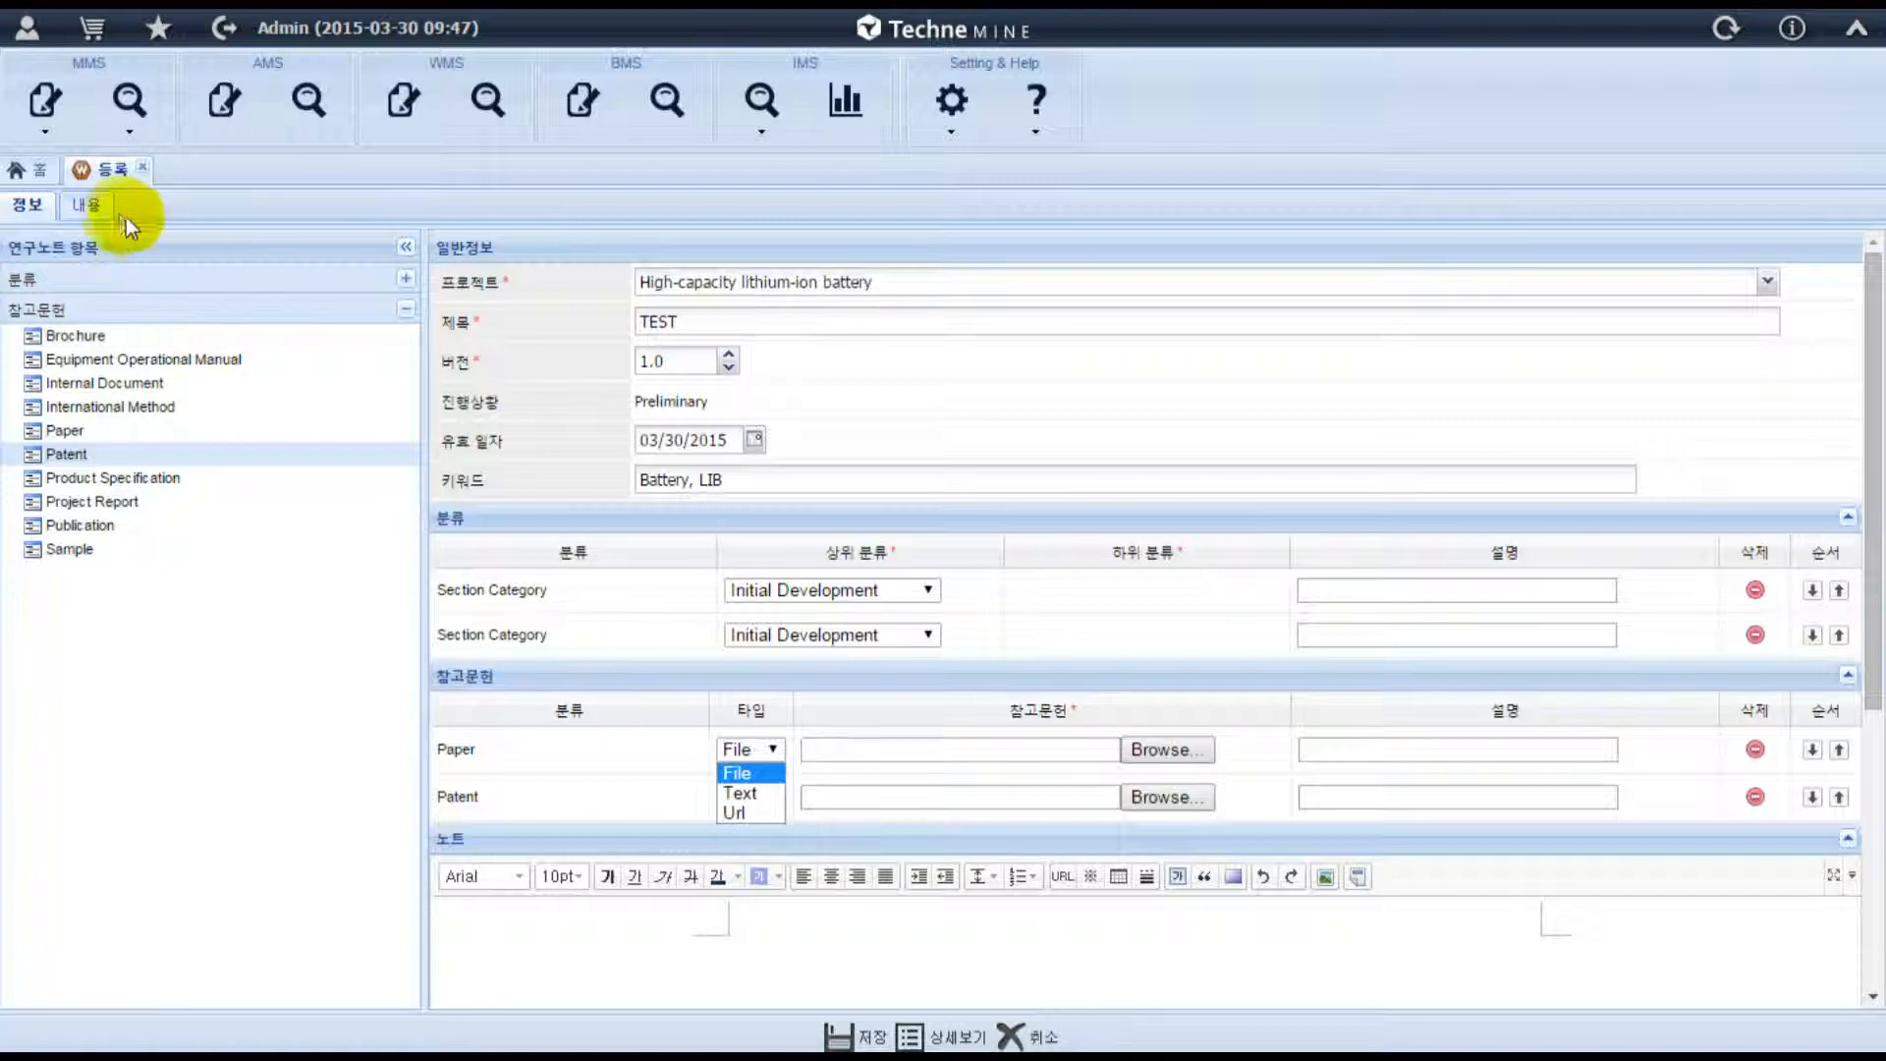
Search the existing stages for "s" on the note's content page.
click(100, 206)
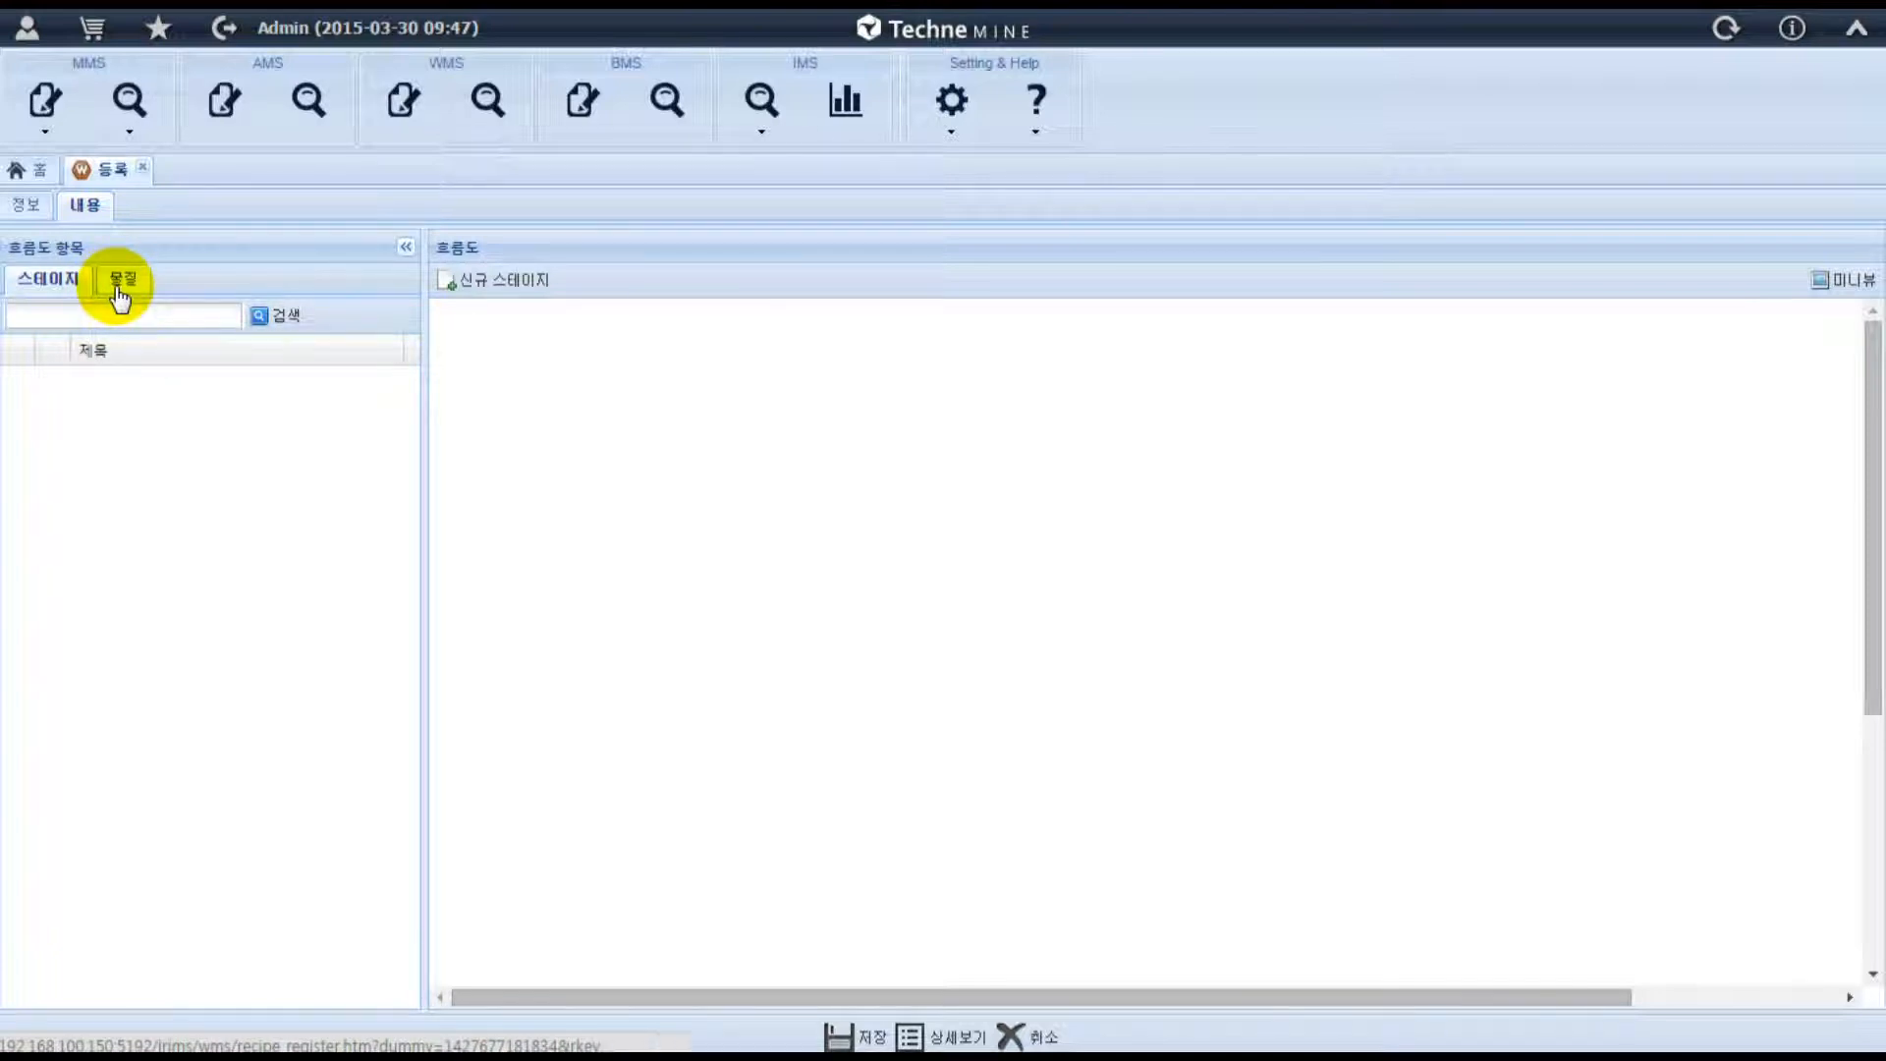
click(62, 318)
text(s)
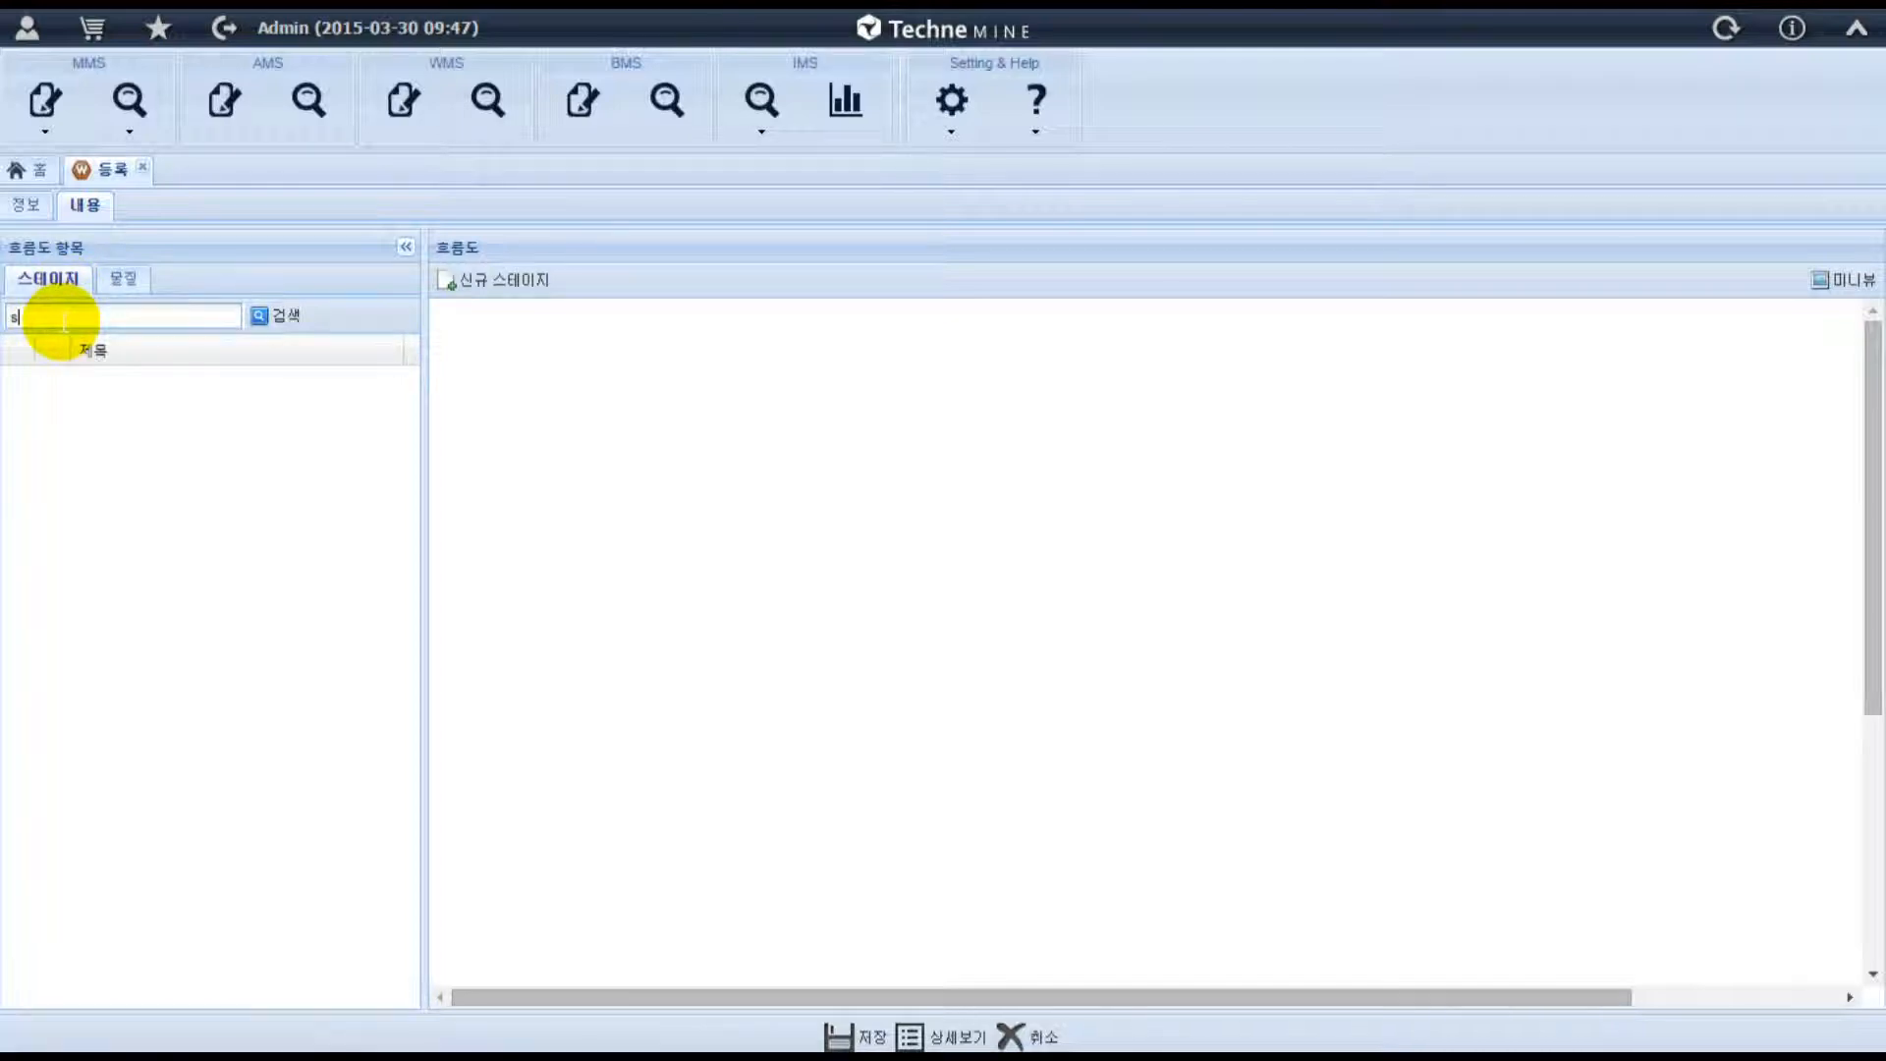
click(279, 321)
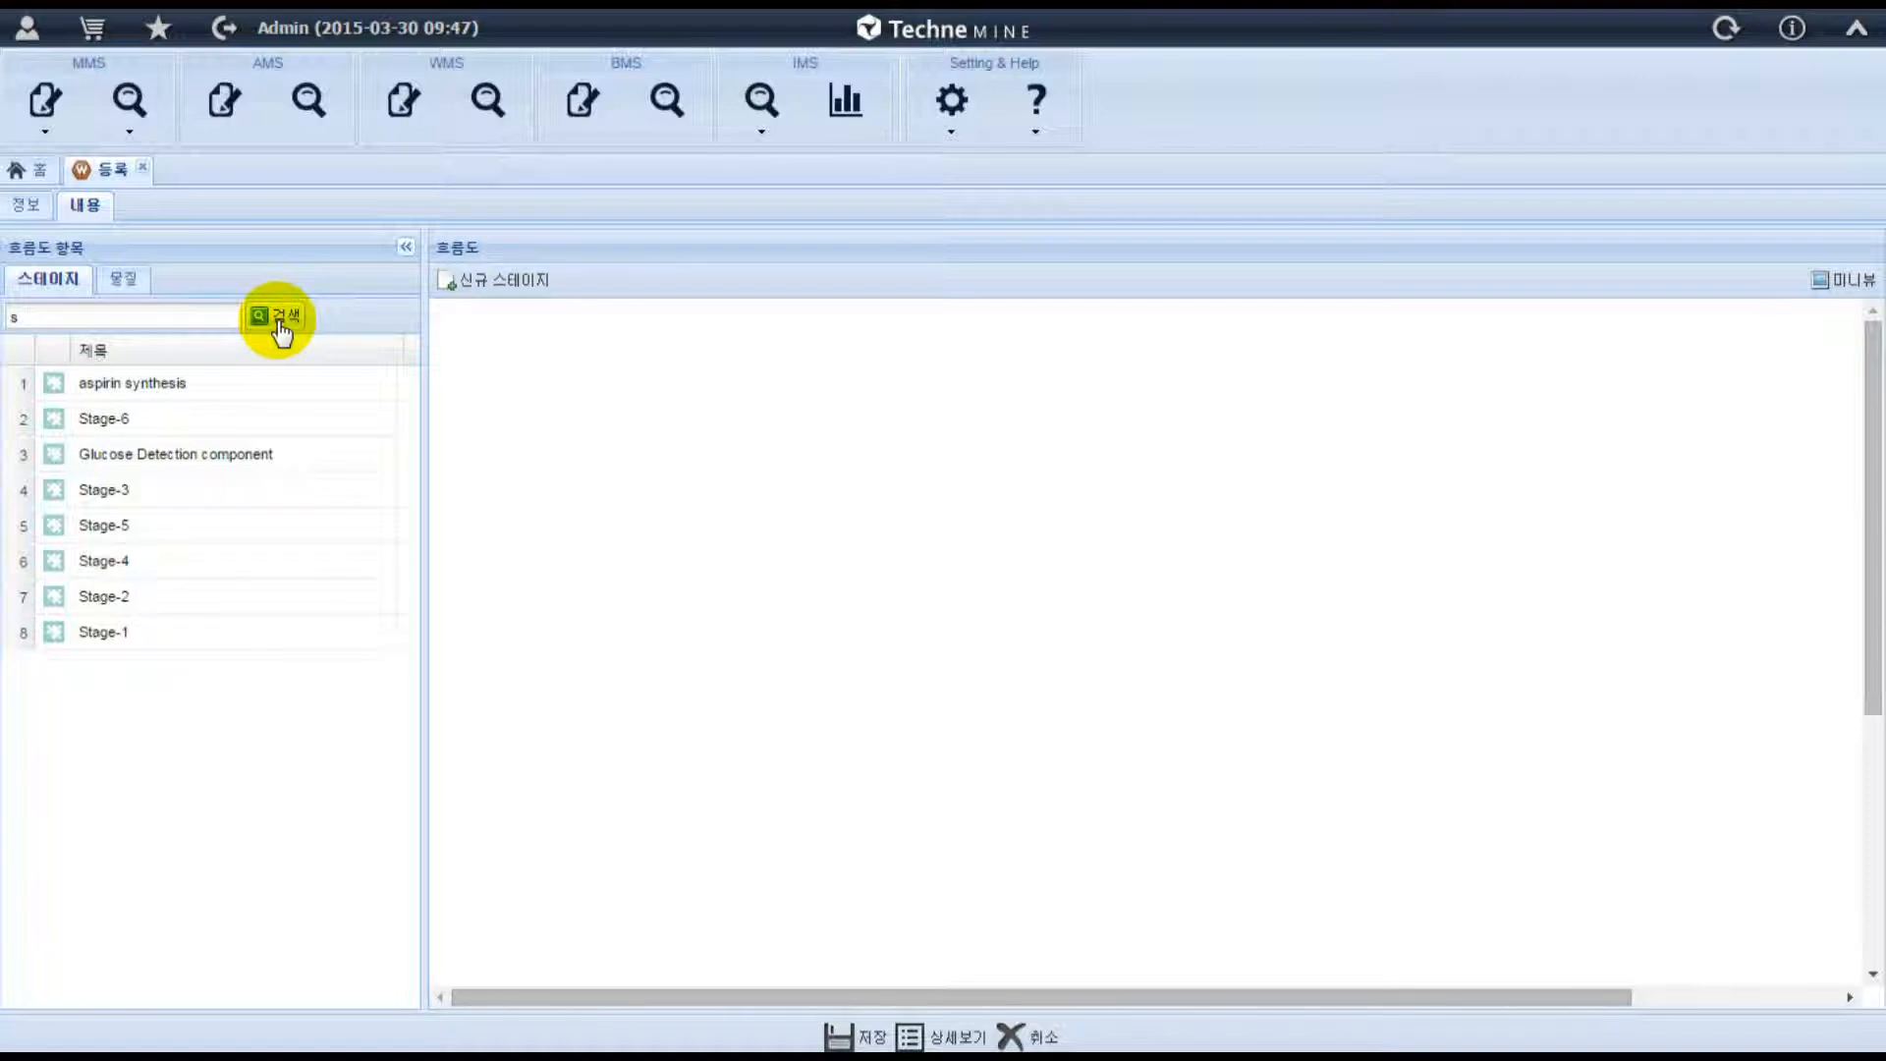
Add four new stages to the empty flowchart.
click(488, 285)
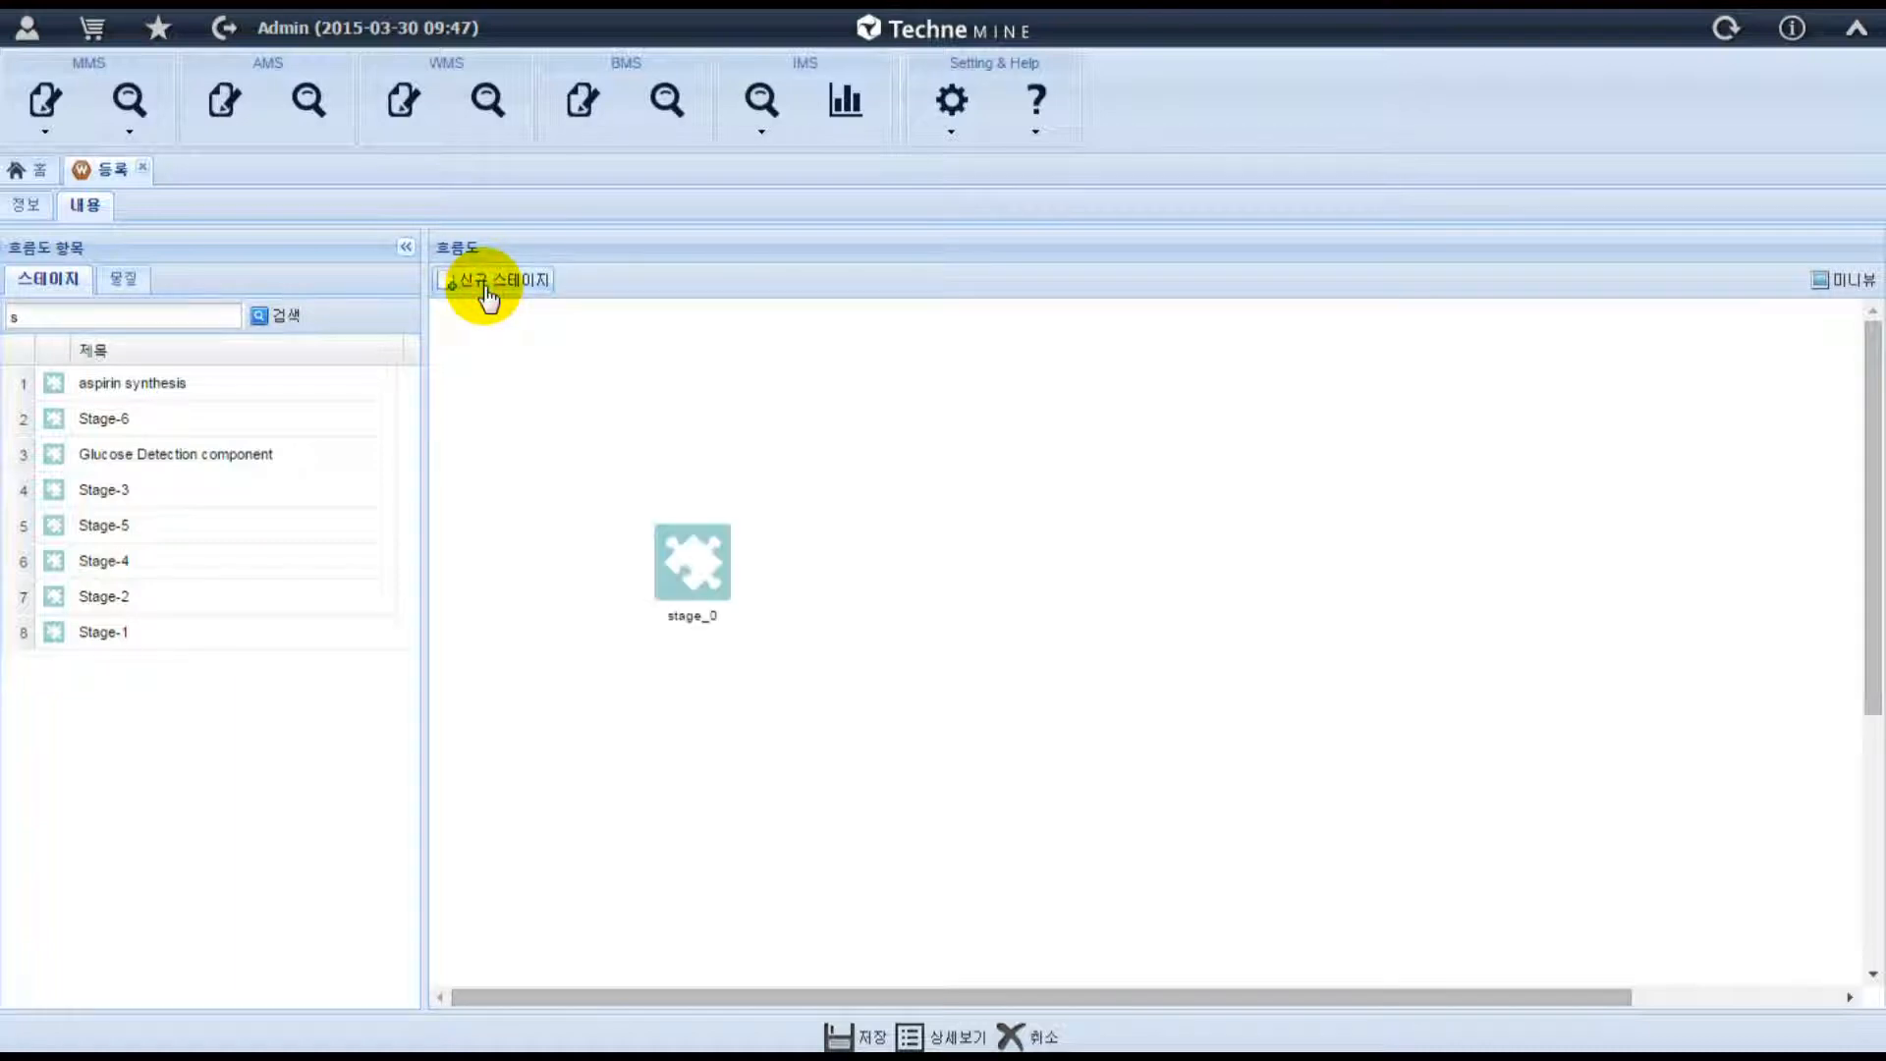
click(487, 285)
click(487, 285)
click(487, 285)
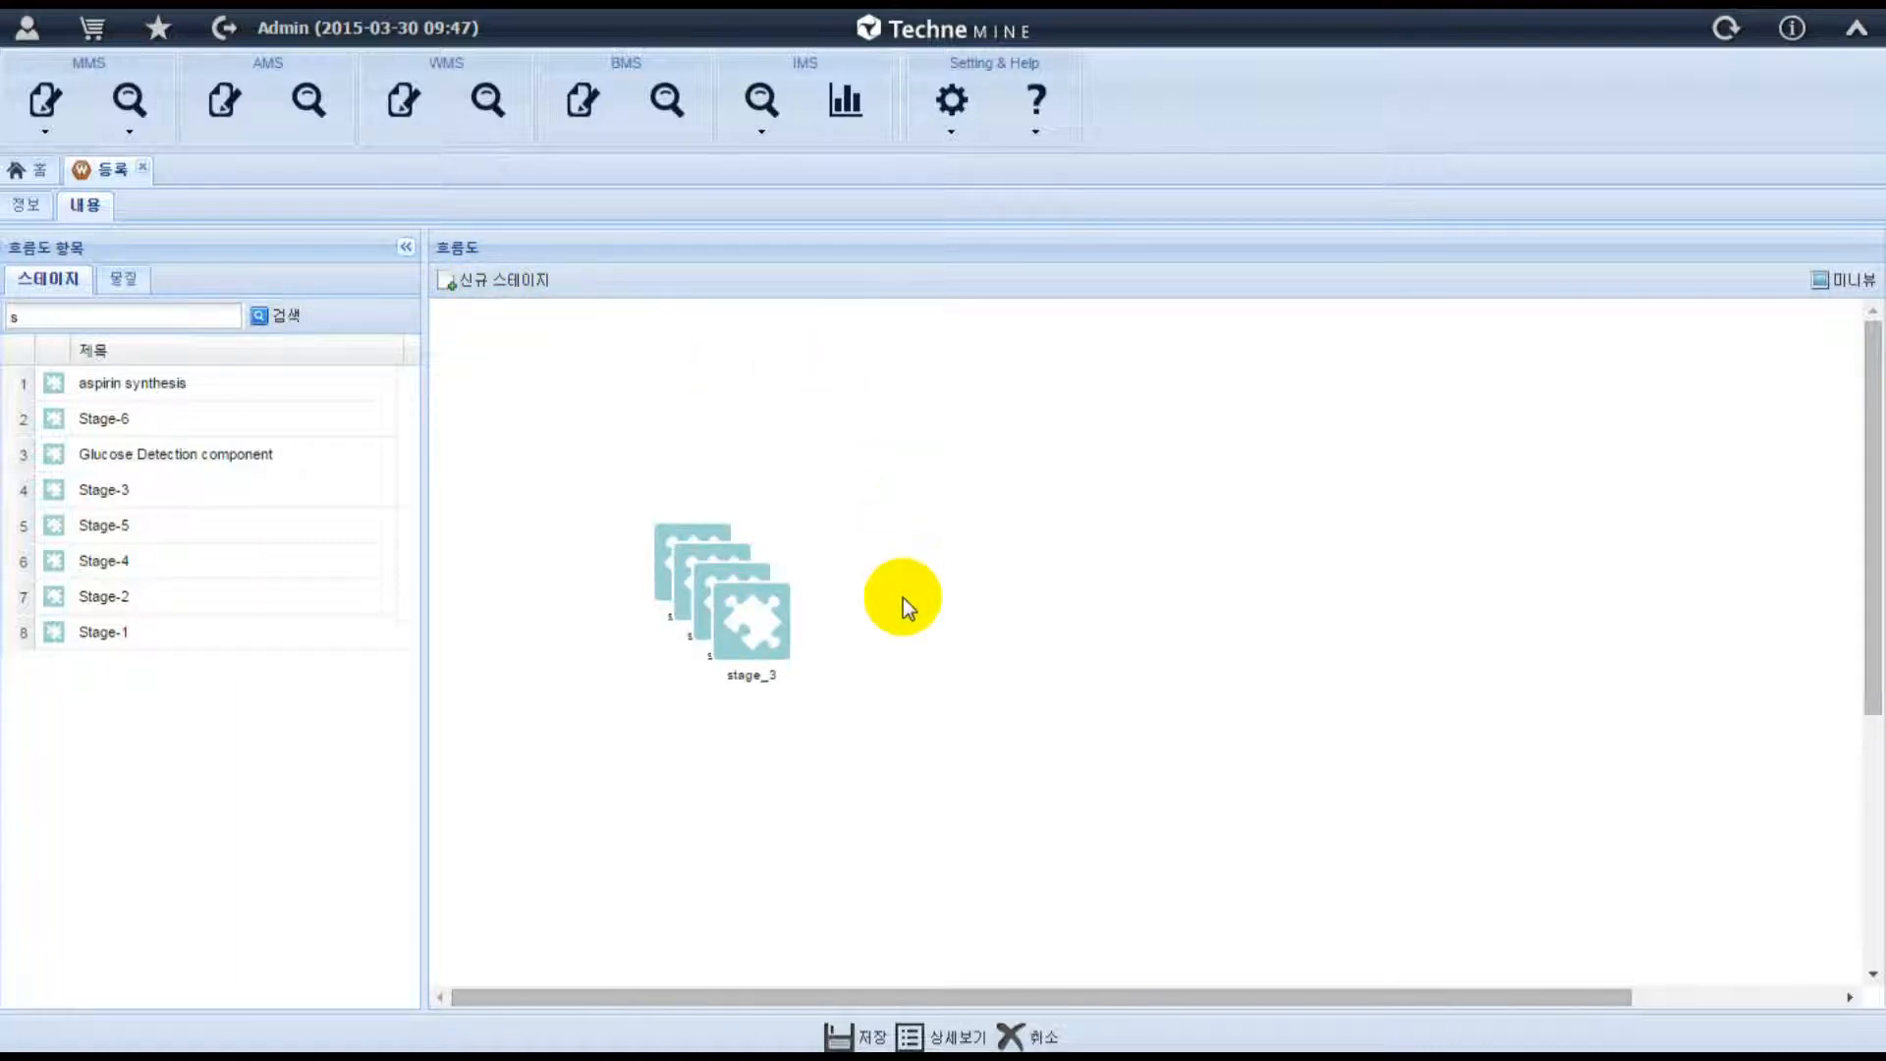
Spread out the stages with stage_0, stage_2 and stage_3 in a row and stage_1 below stage_2.
drag(745, 622, 1321, 599)
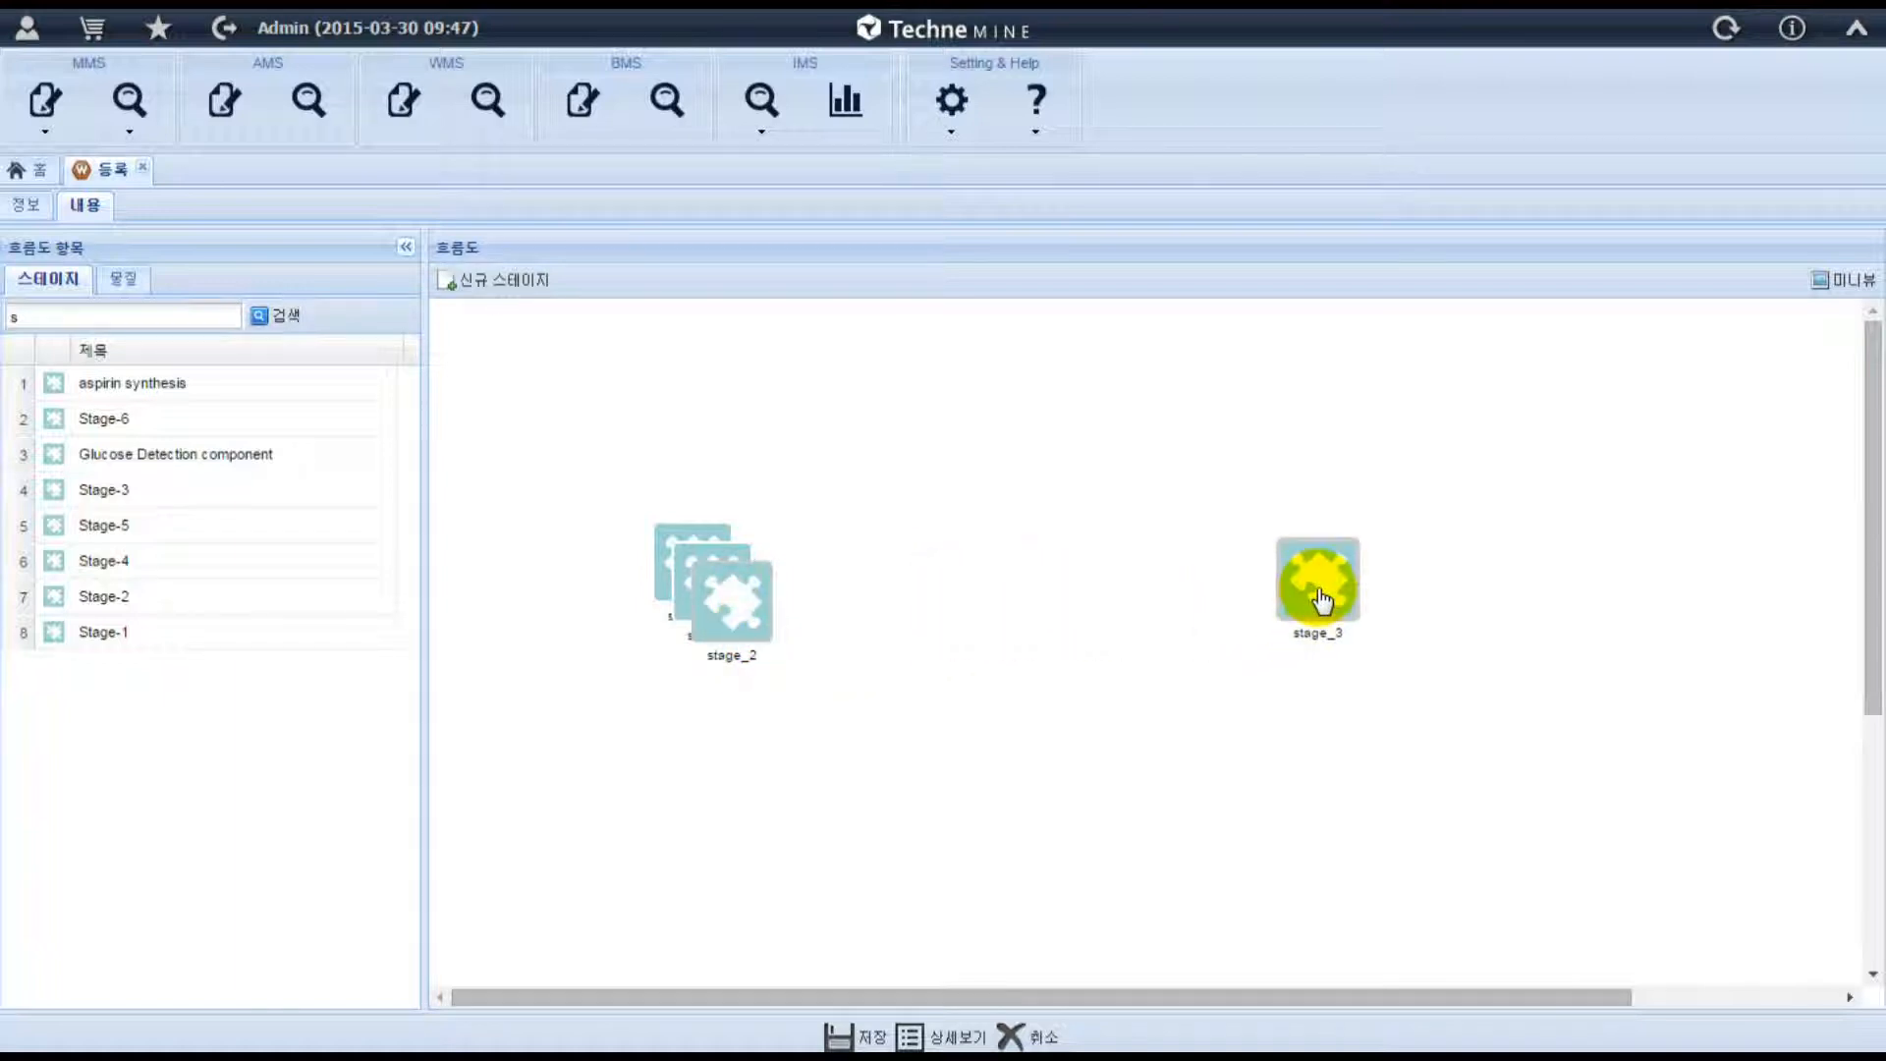
drag(694, 598, 964, 576)
drag(741, 573, 1002, 842)
drag(686, 577, 673, 583)
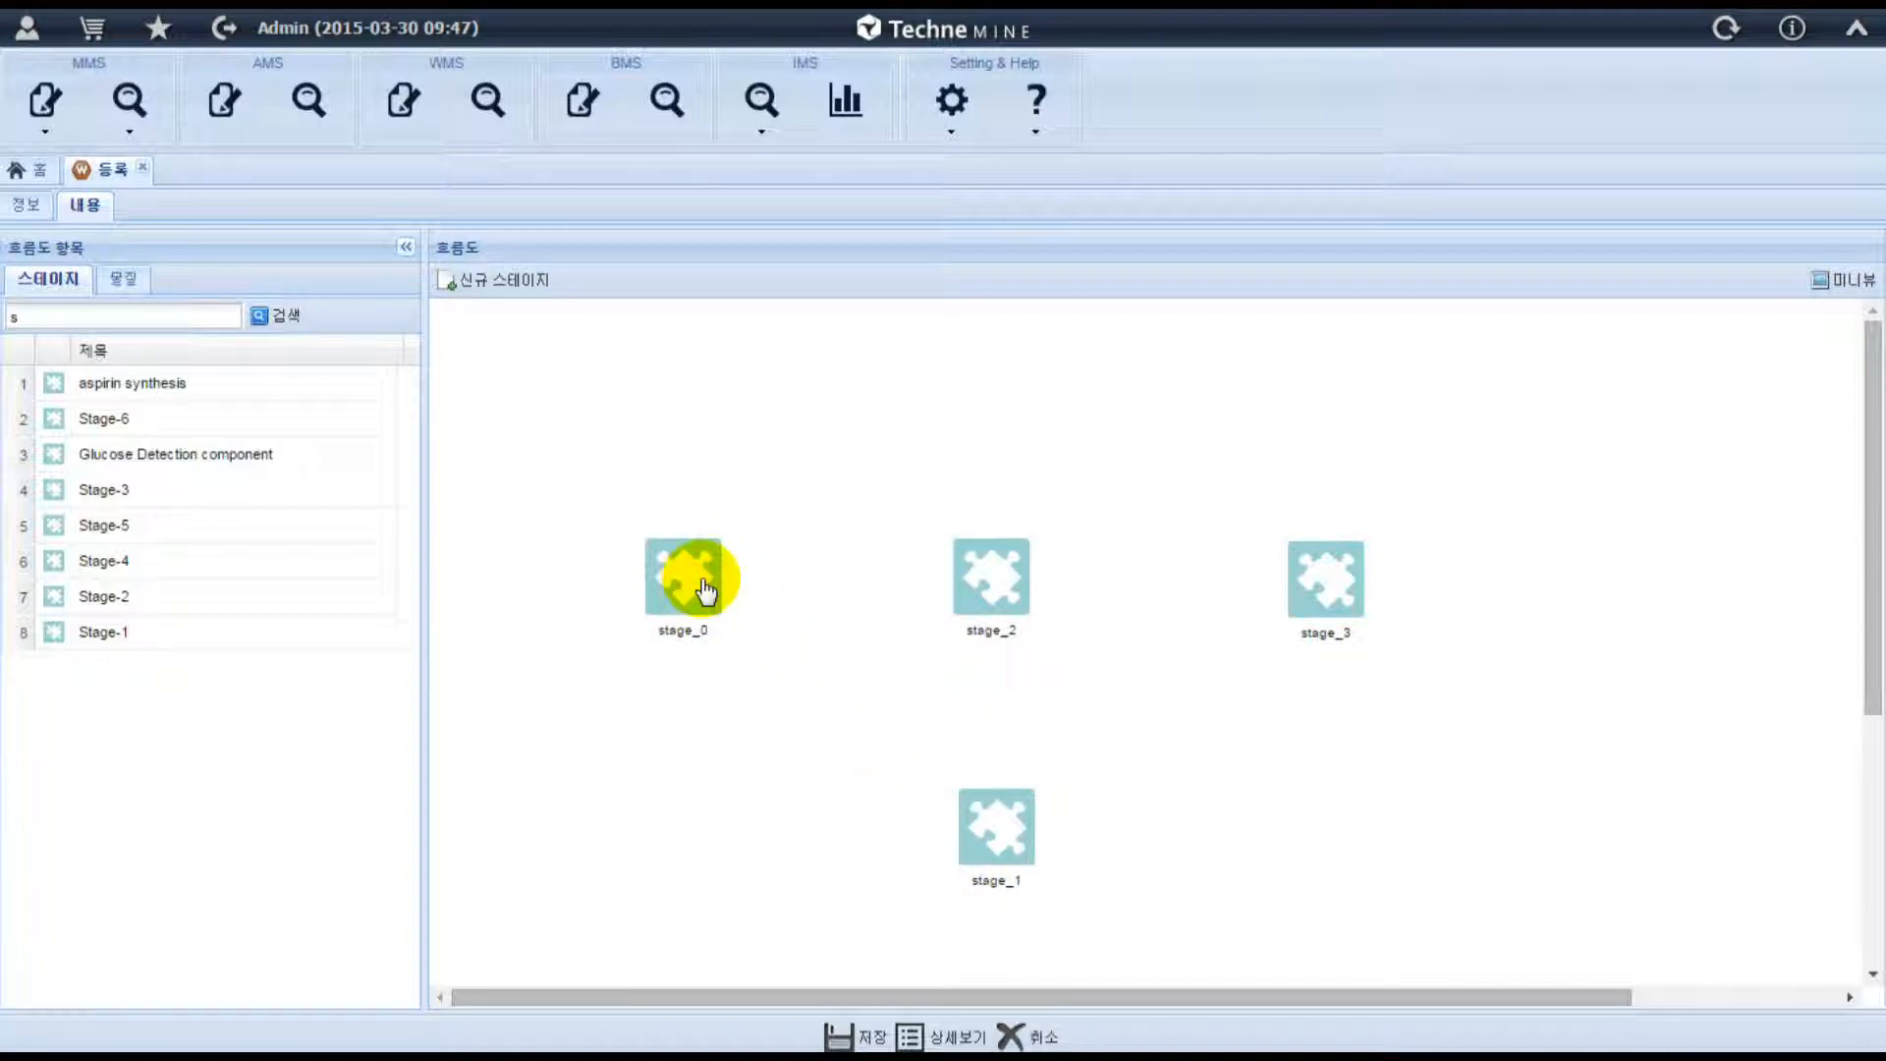
Connect stage_0 to stage_2, stage_2 to stage_3, and stage_1 to stage_3 with arrows.
drag(717, 584, 998, 588)
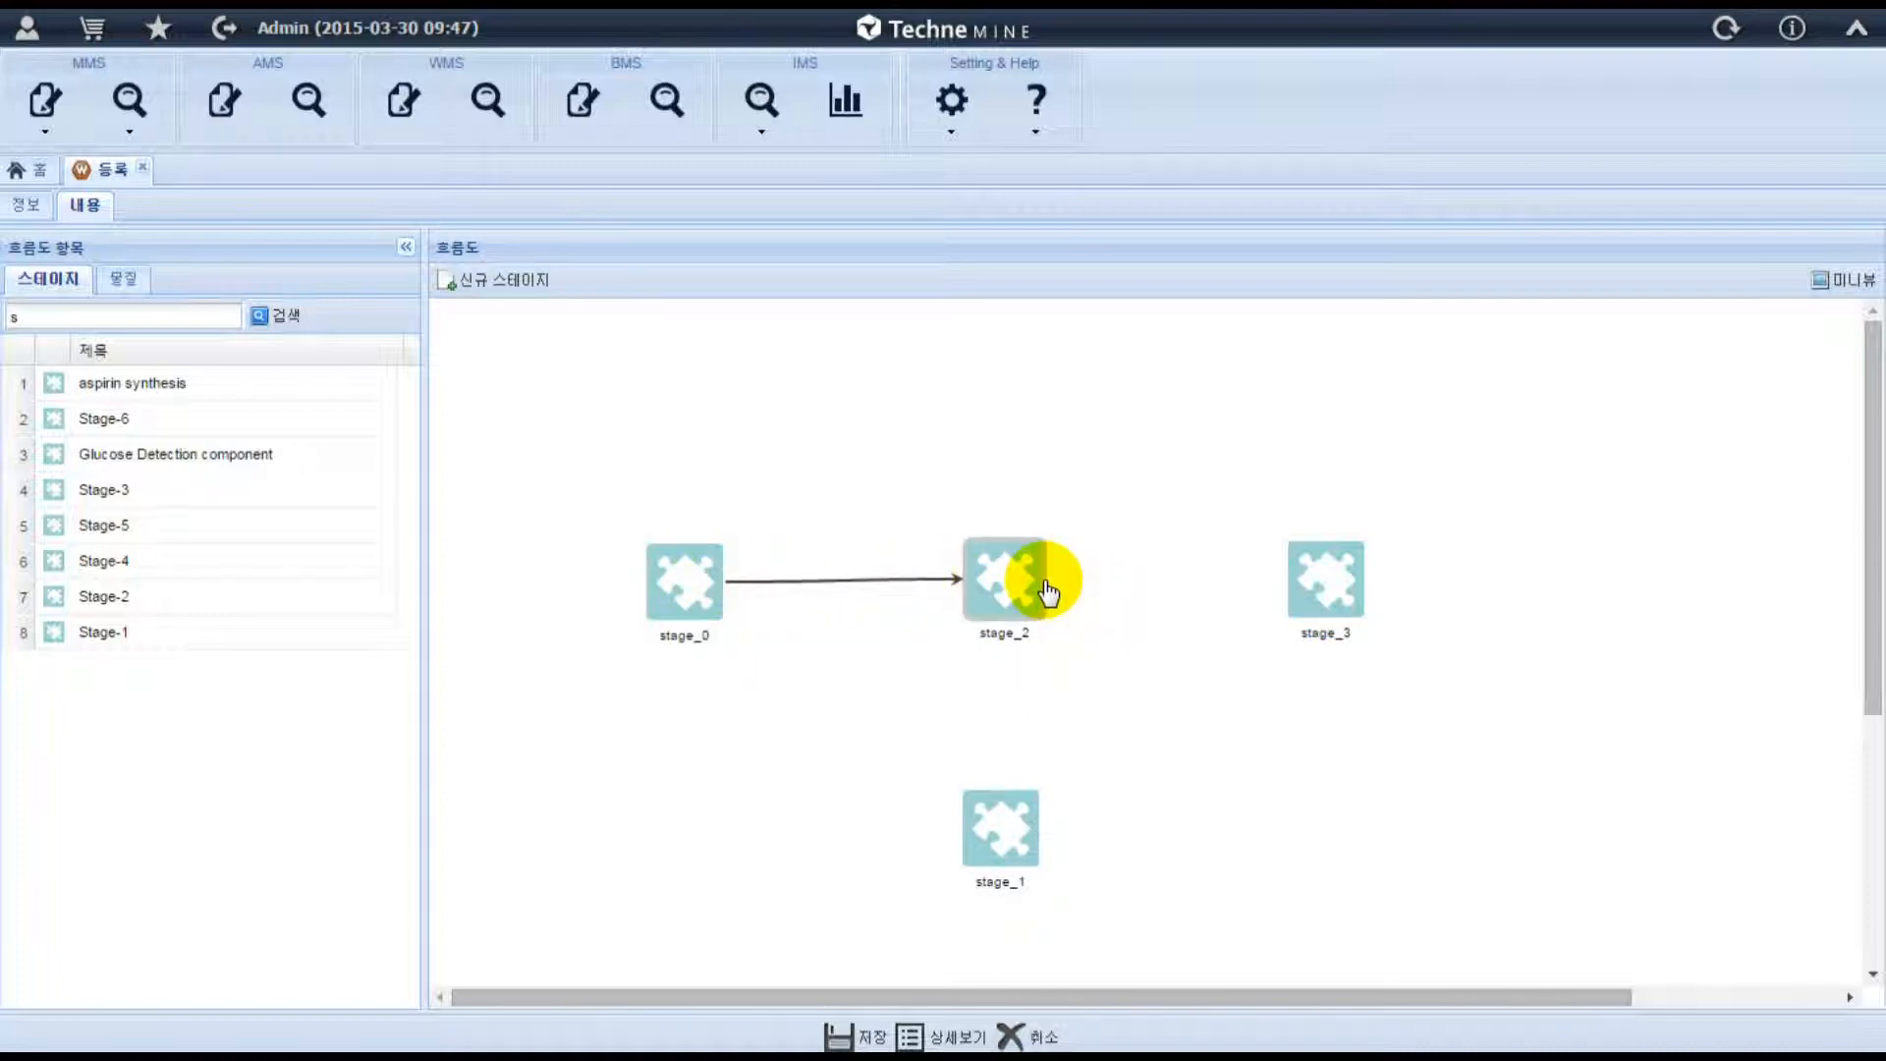
drag(1044, 580, 1326, 585)
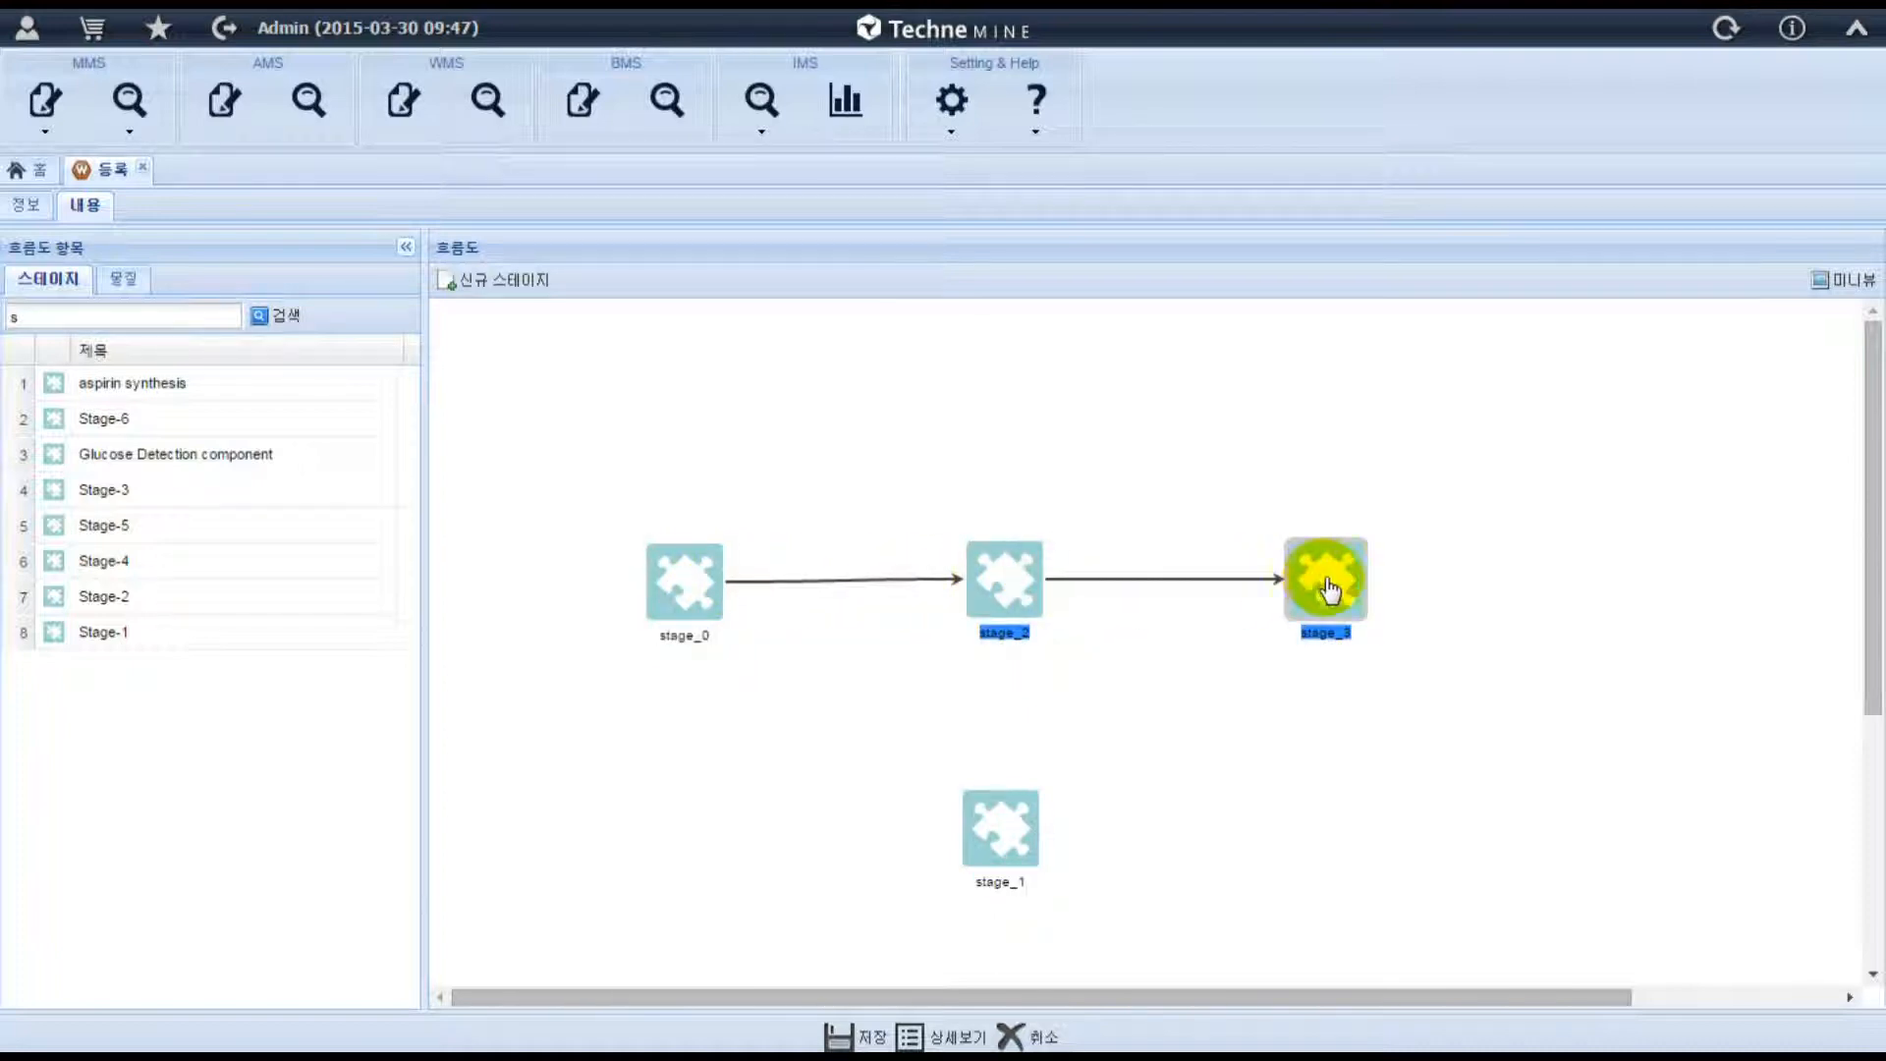
click(1314, 724)
drag(1043, 837, 1313, 579)
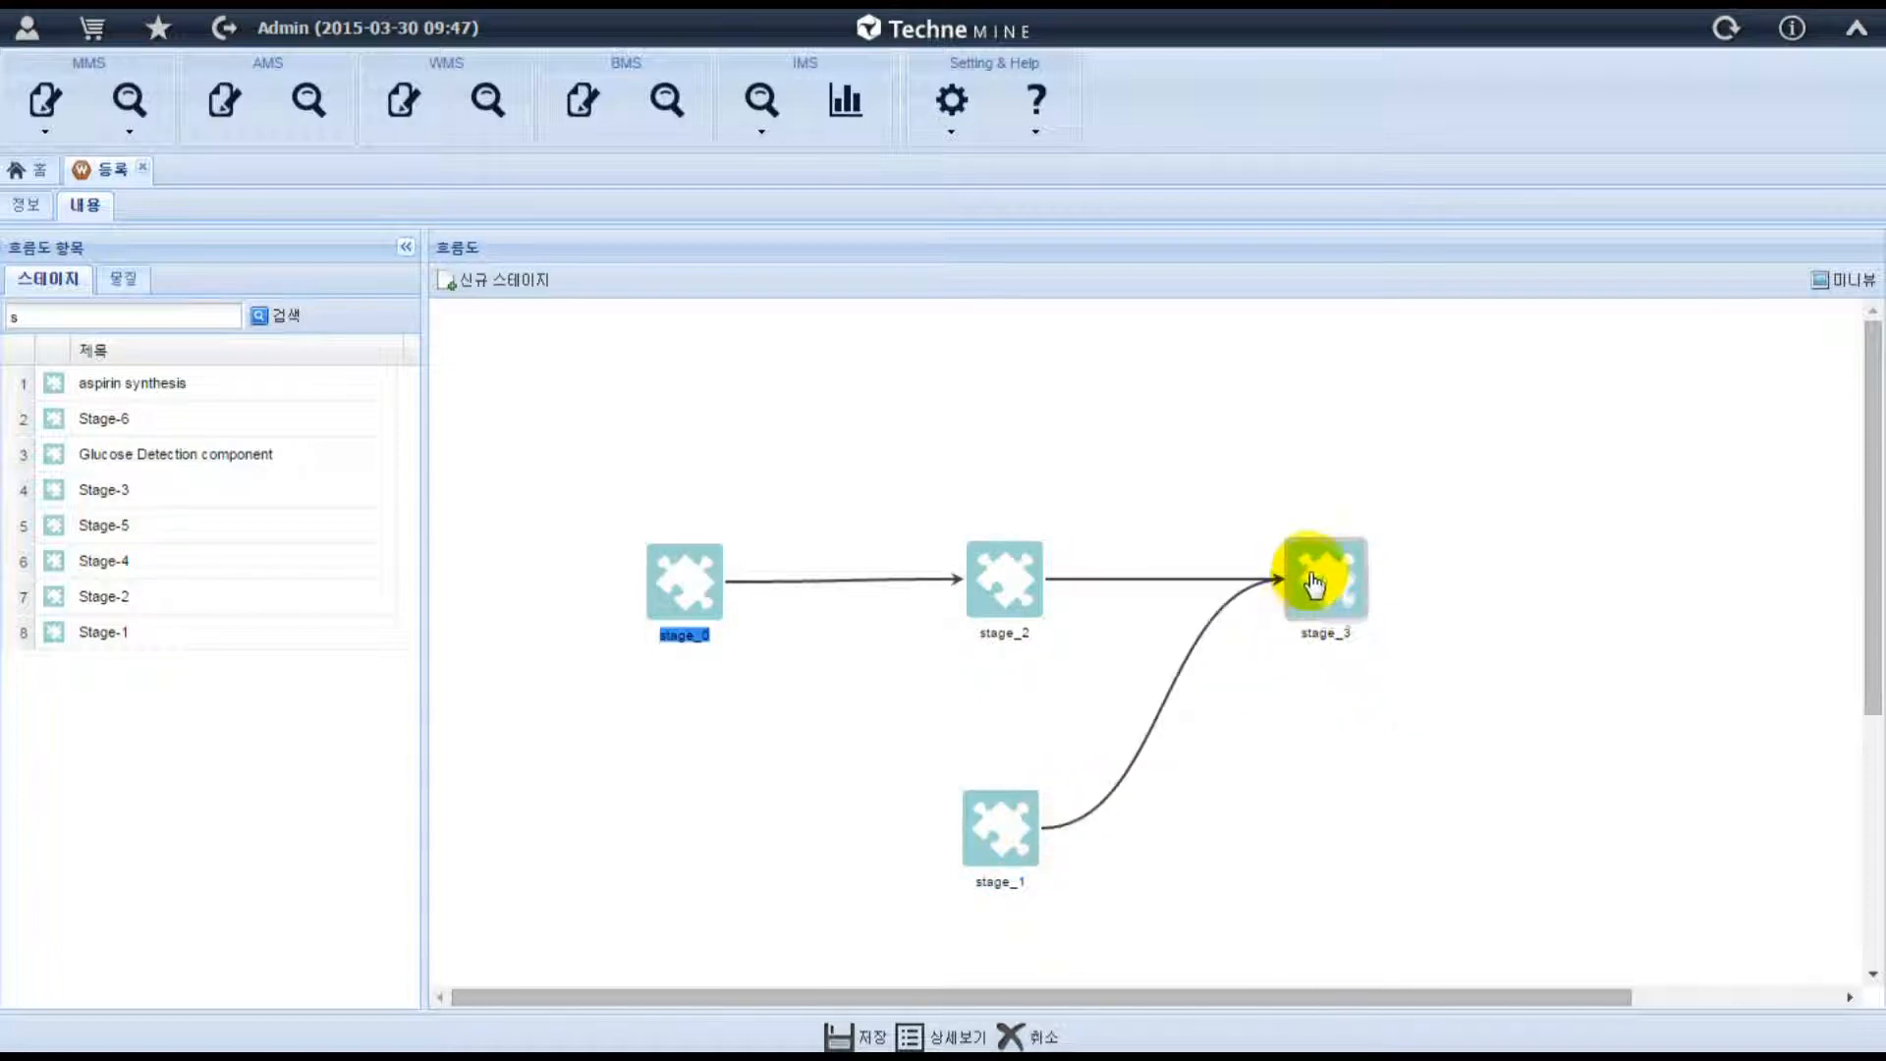
click(1382, 855)
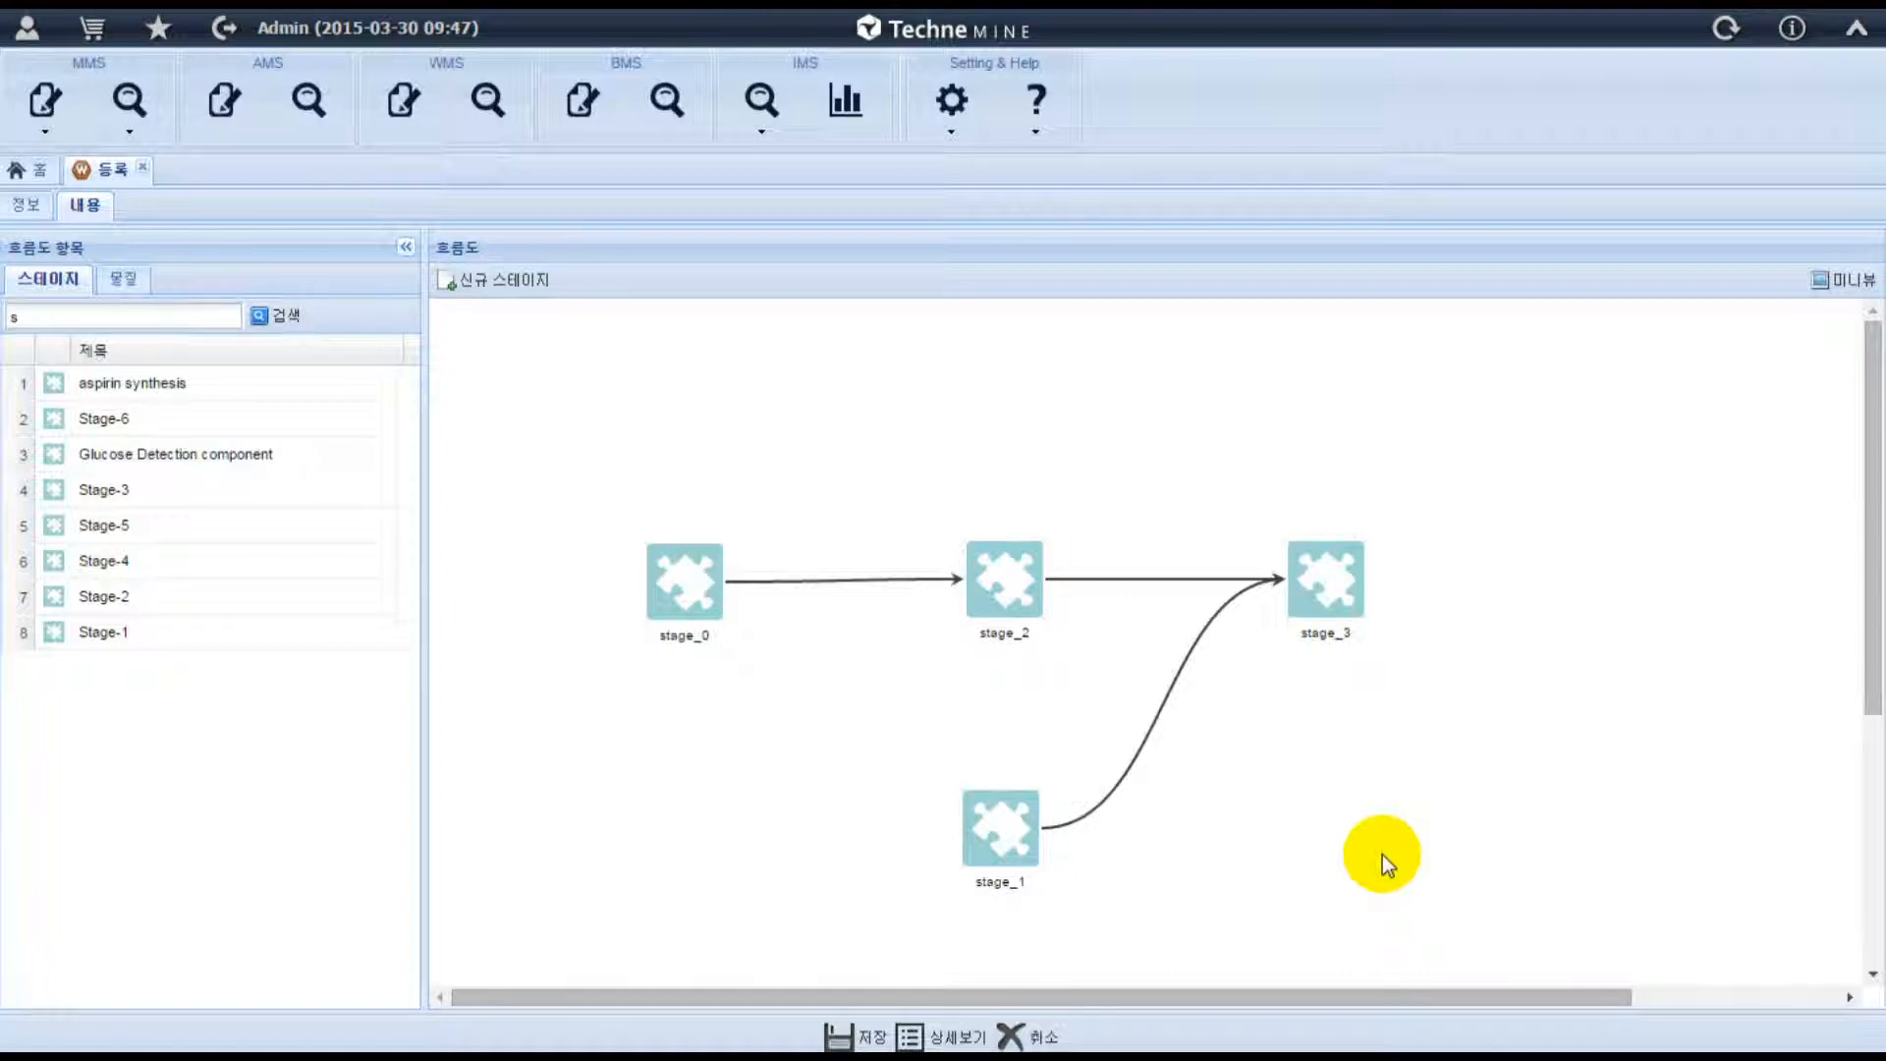
Search the materials for "gly" and preview the chemical structure of Glycerol.
click(135, 281)
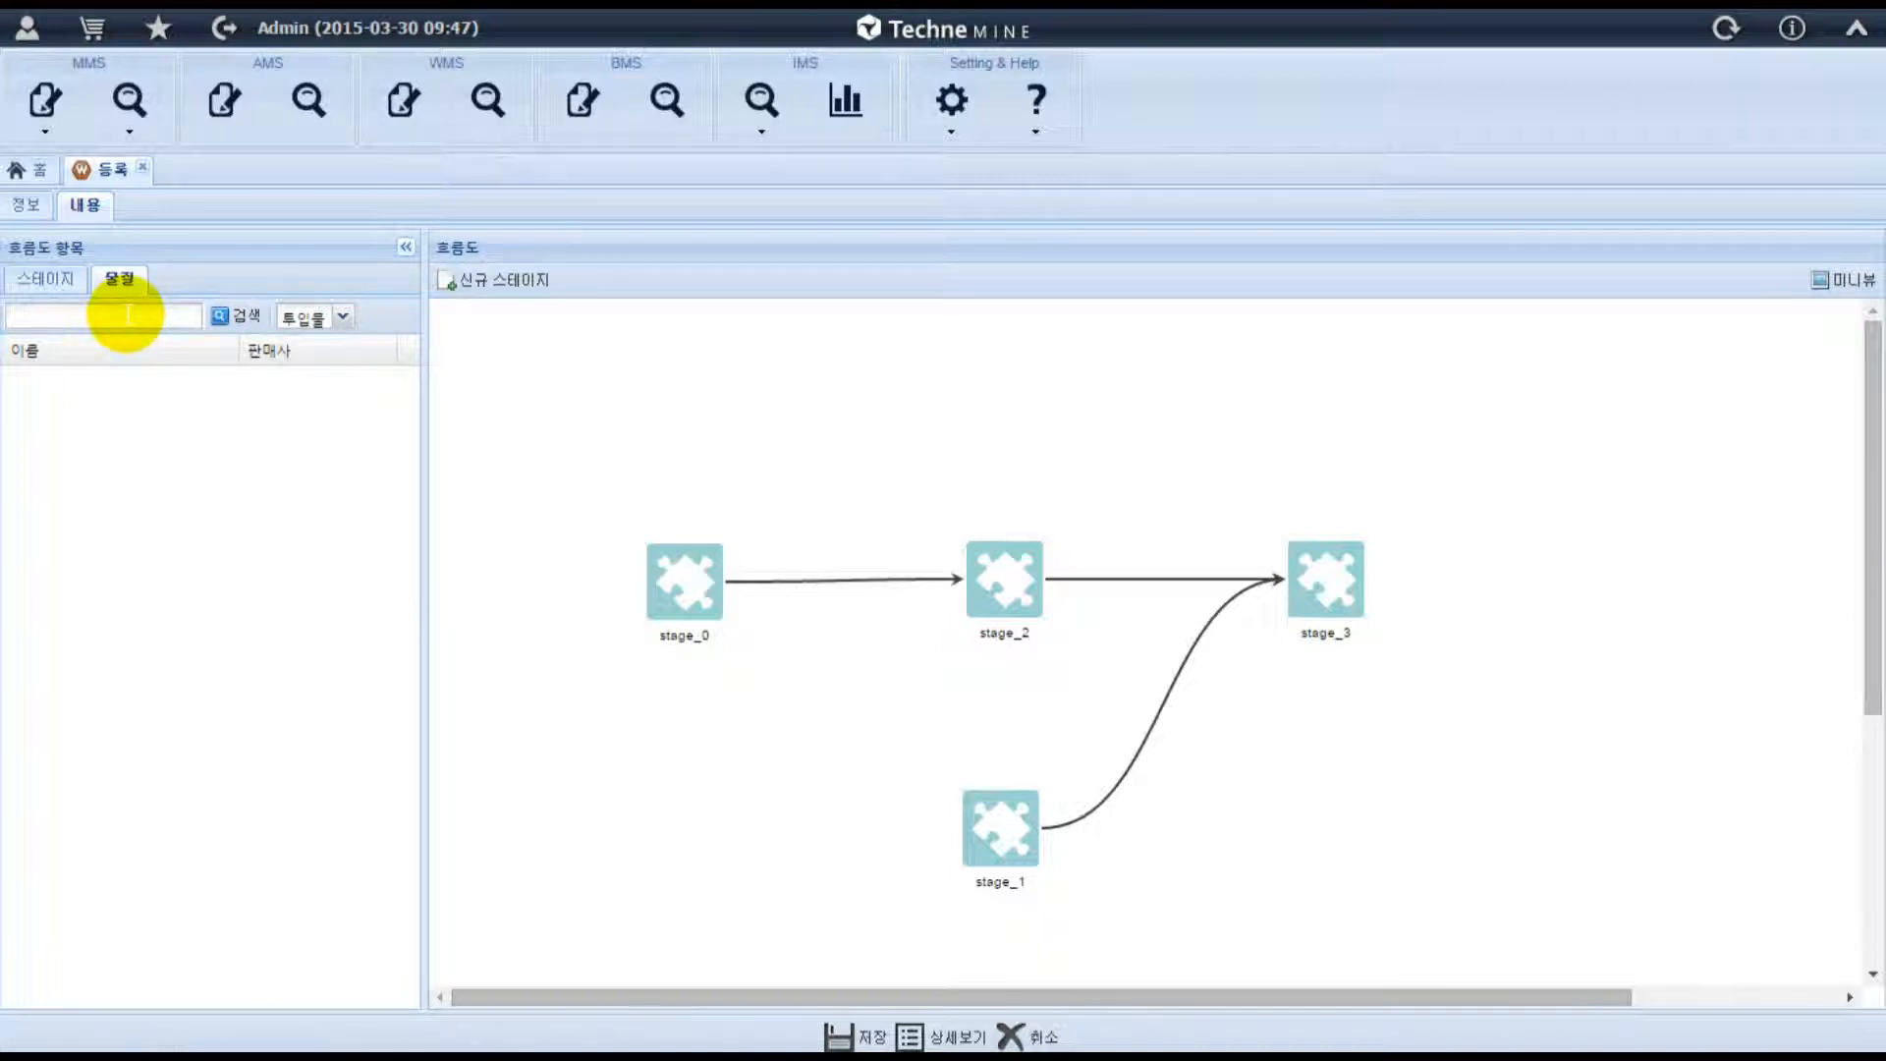
click(129, 315)
text(gly)
click(243, 317)
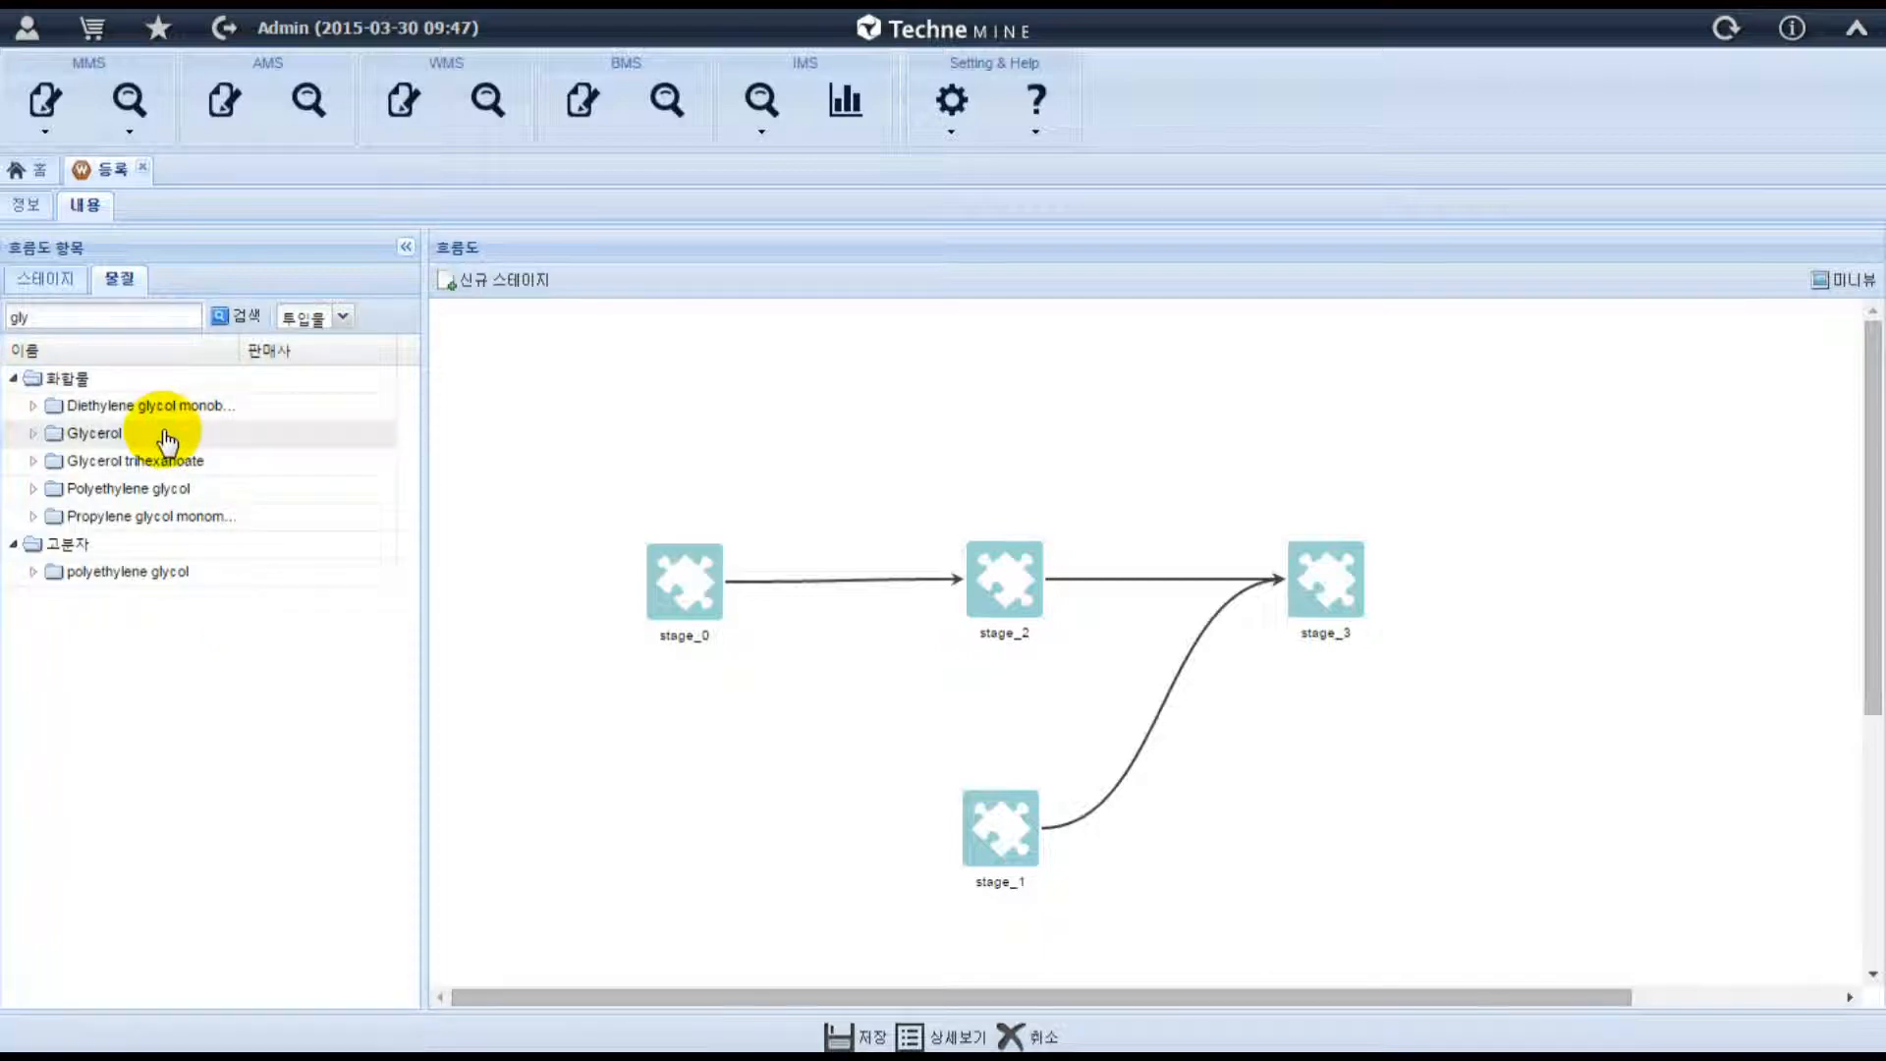
mouse_move(104, 447)
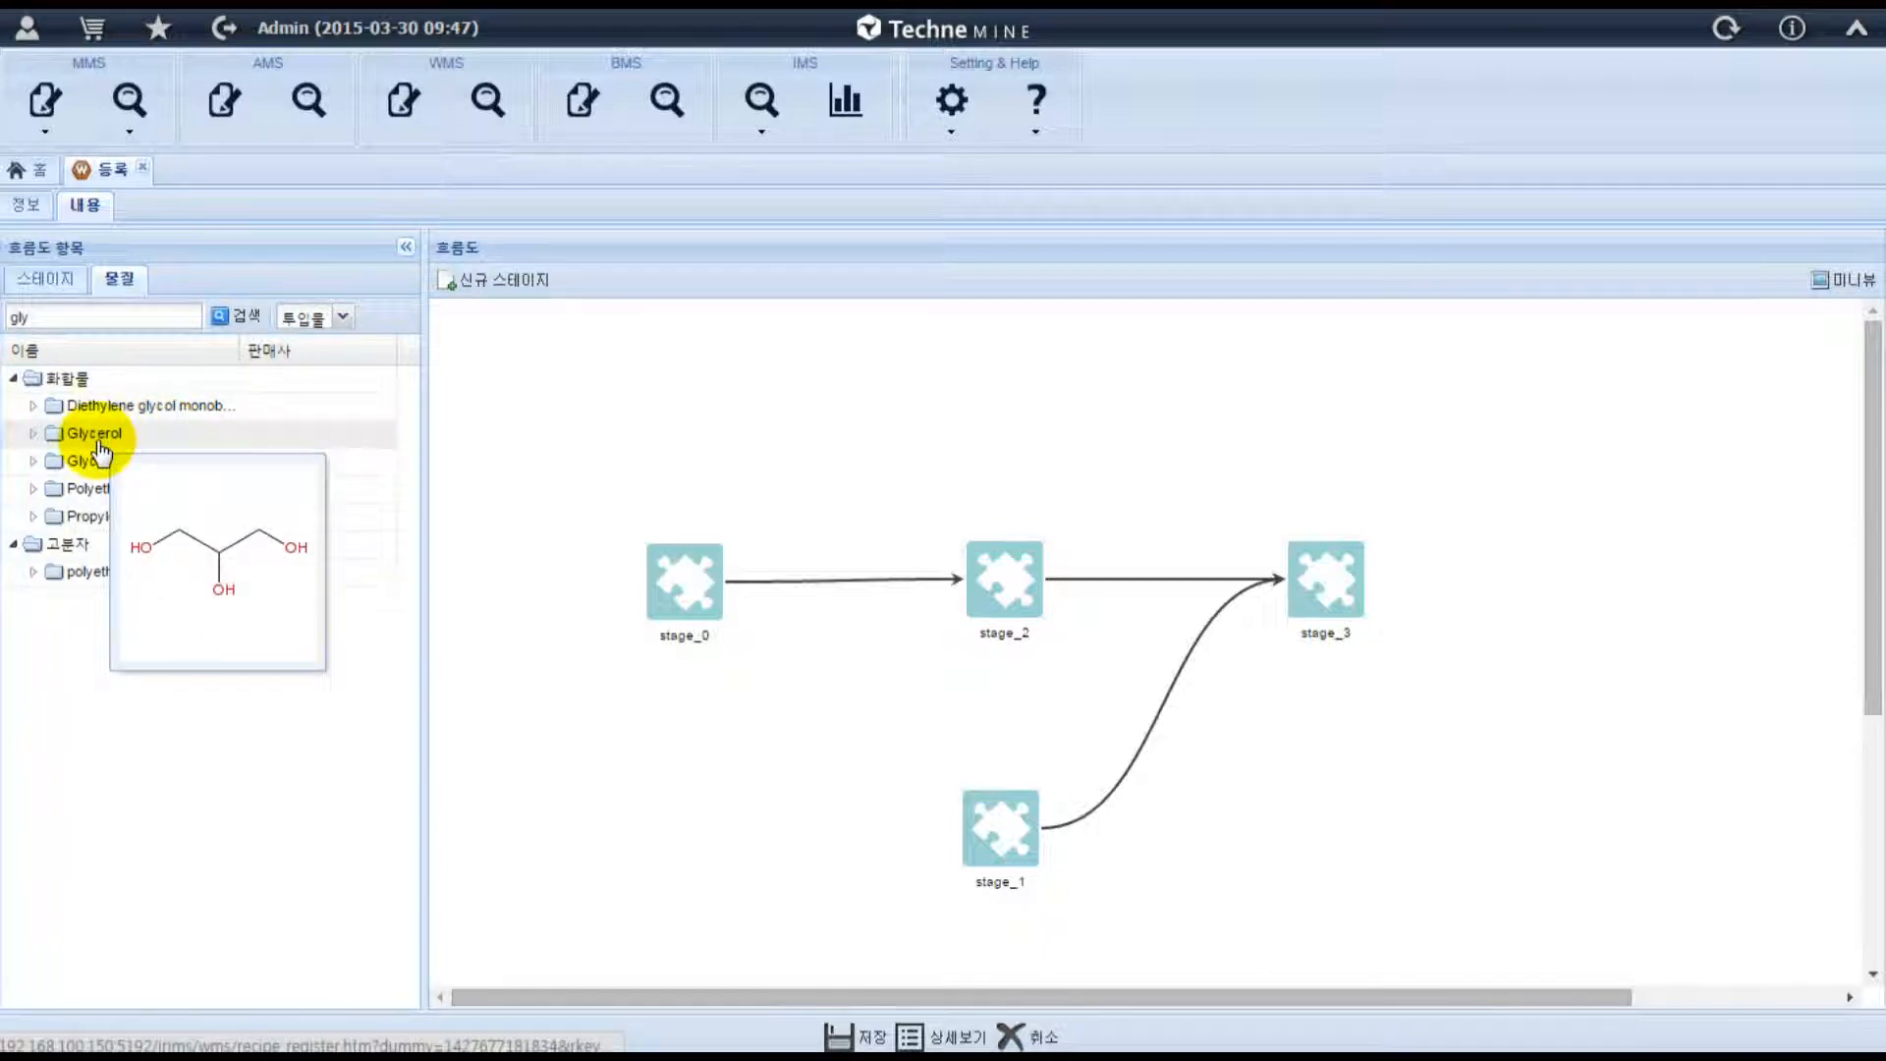
Add the in-house Glycerol (MTE-00000001-C-03) as an input material of stage_0 and of stage_1.
click(35, 438)
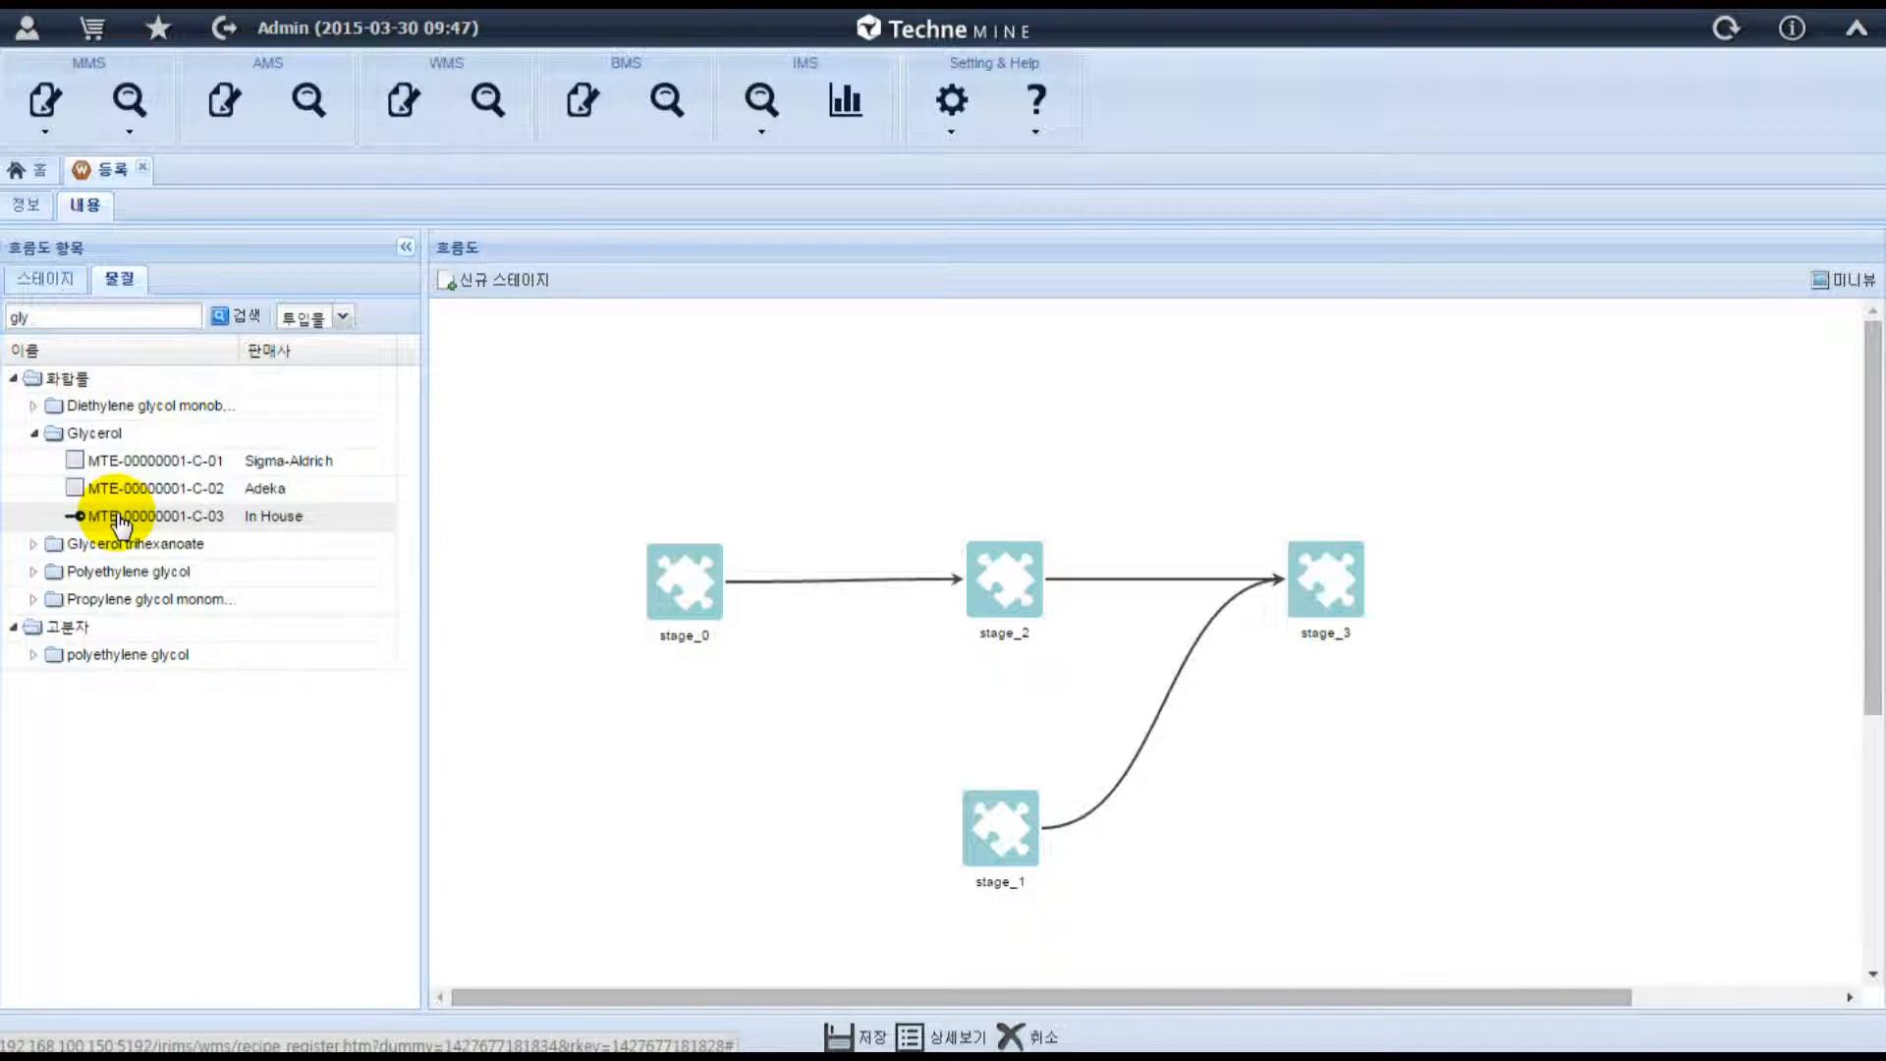
drag(120, 520, 700, 572)
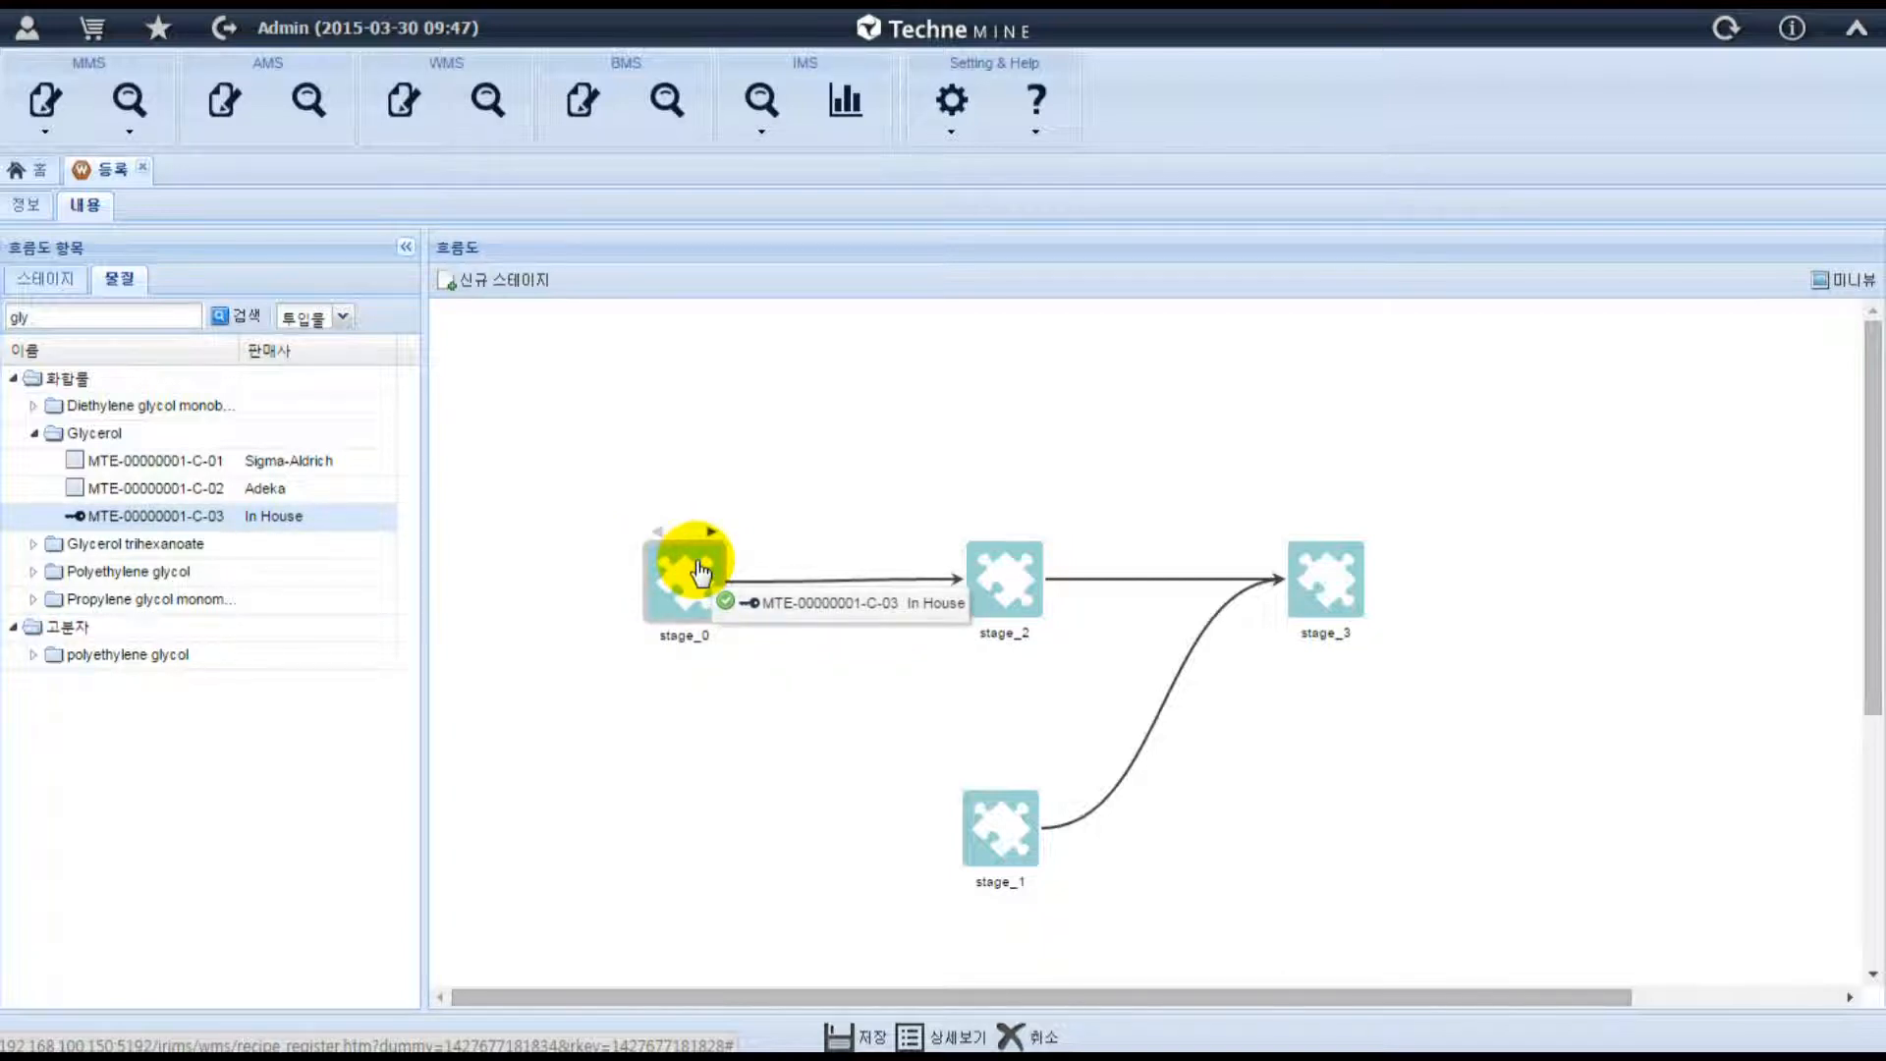
drag(701, 571, 672, 571)
drag(138, 517, 1004, 846)
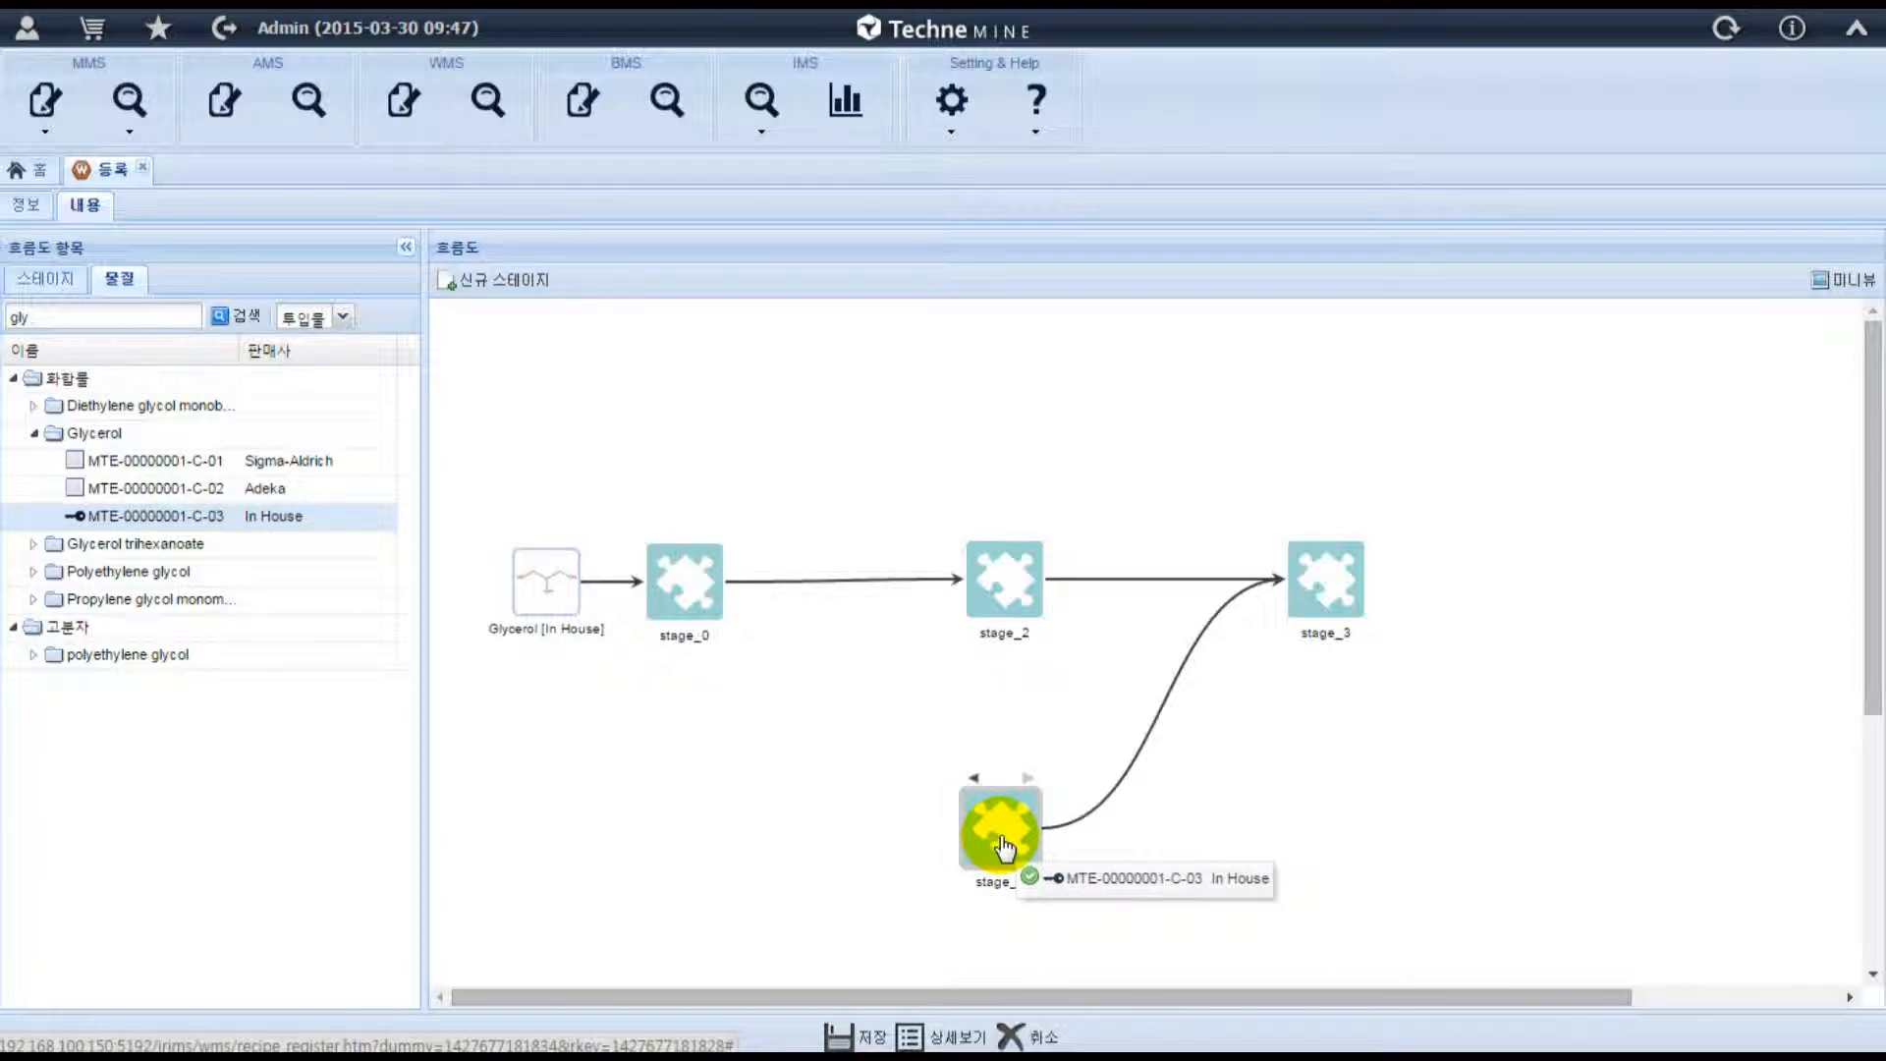
drag(1004, 847, 1012, 840)
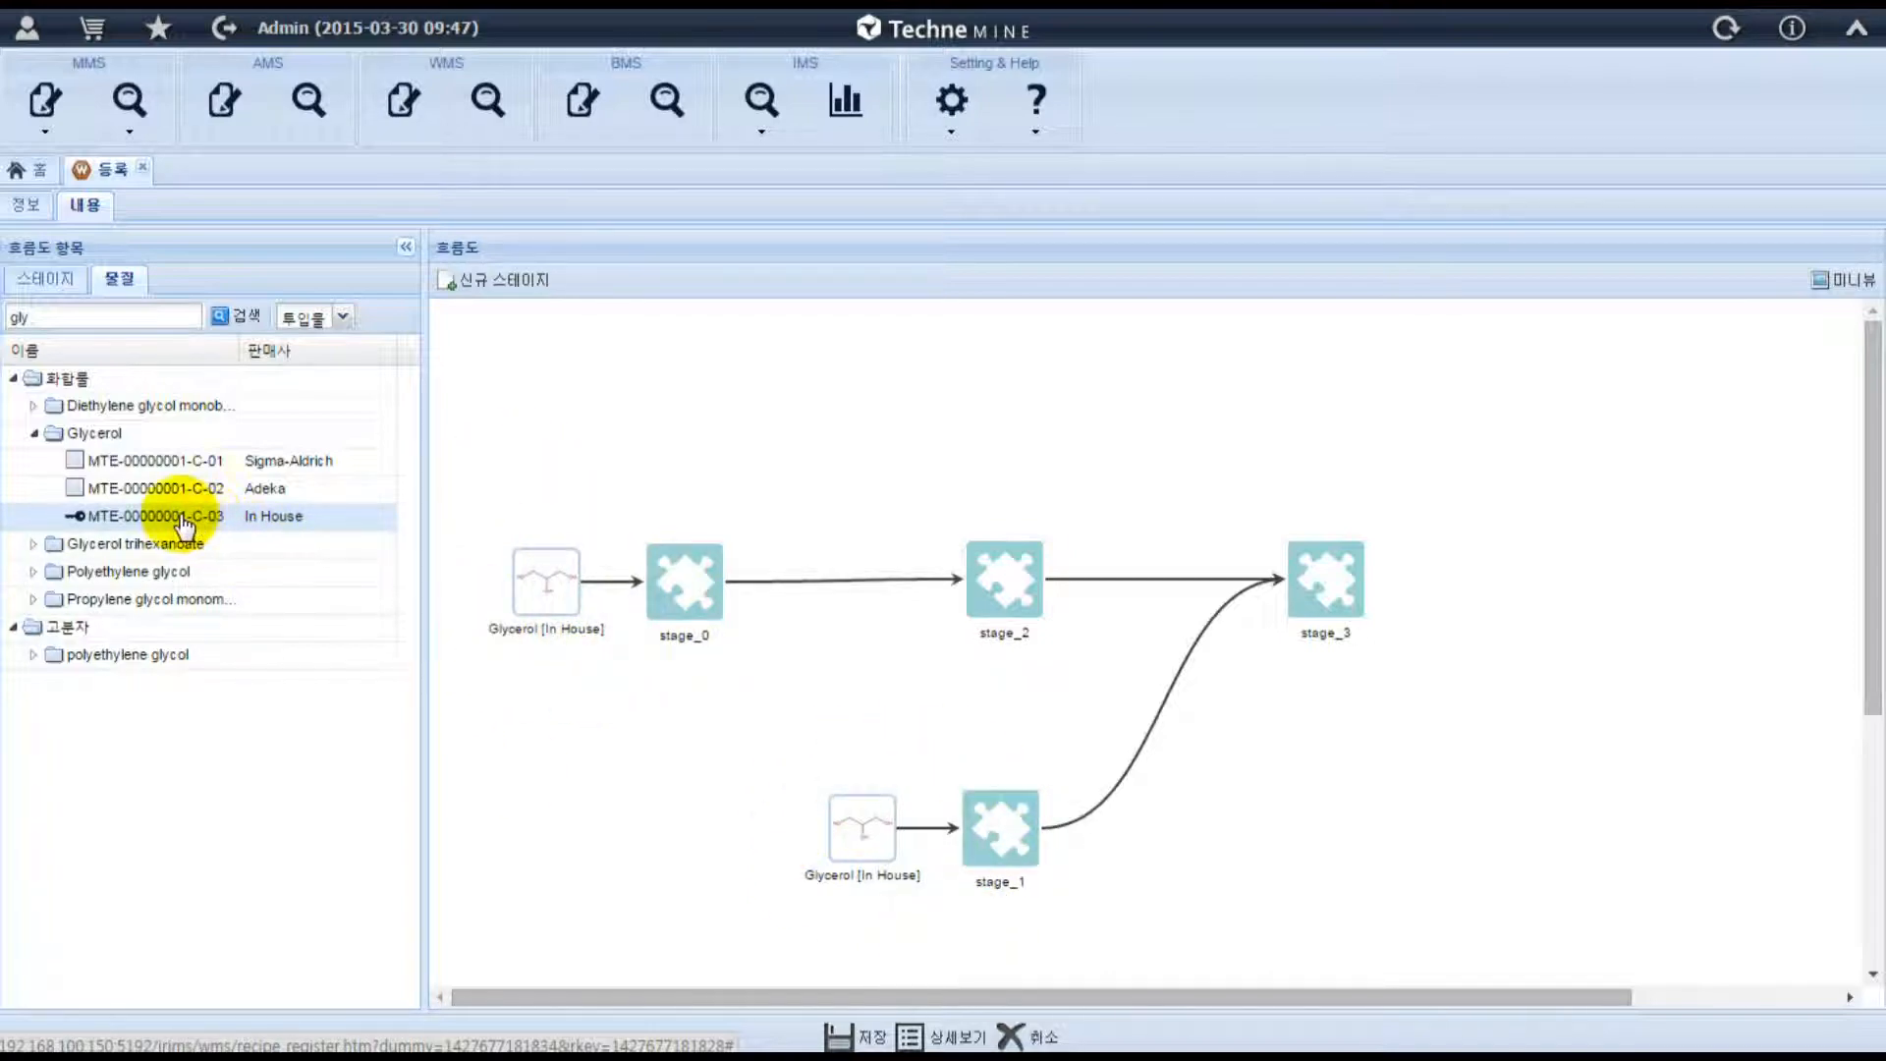
Insert in-house Glycerol between stage_0 and stage_2, and add it as an output of stage_2, placed above the connection, and of stage_3.
drag(183, 523, 839, 590)
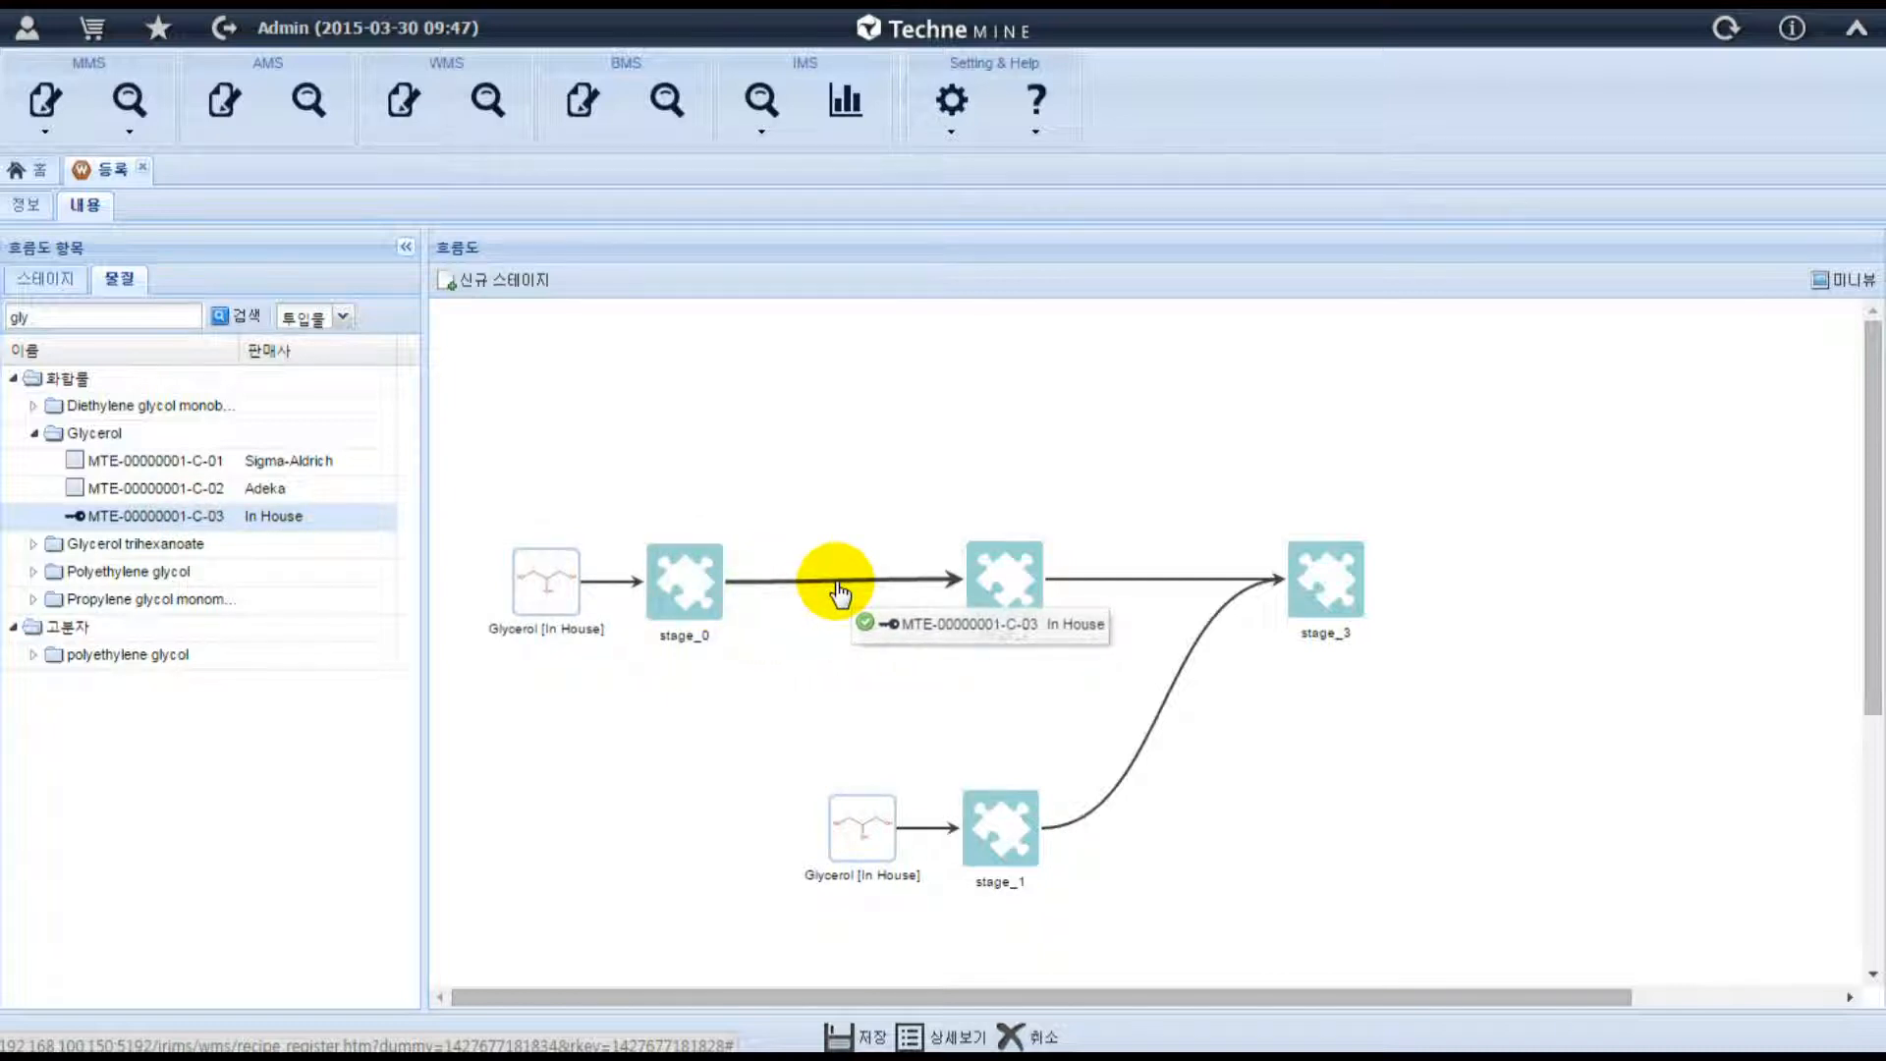
drag(838, 590, 844, 592)
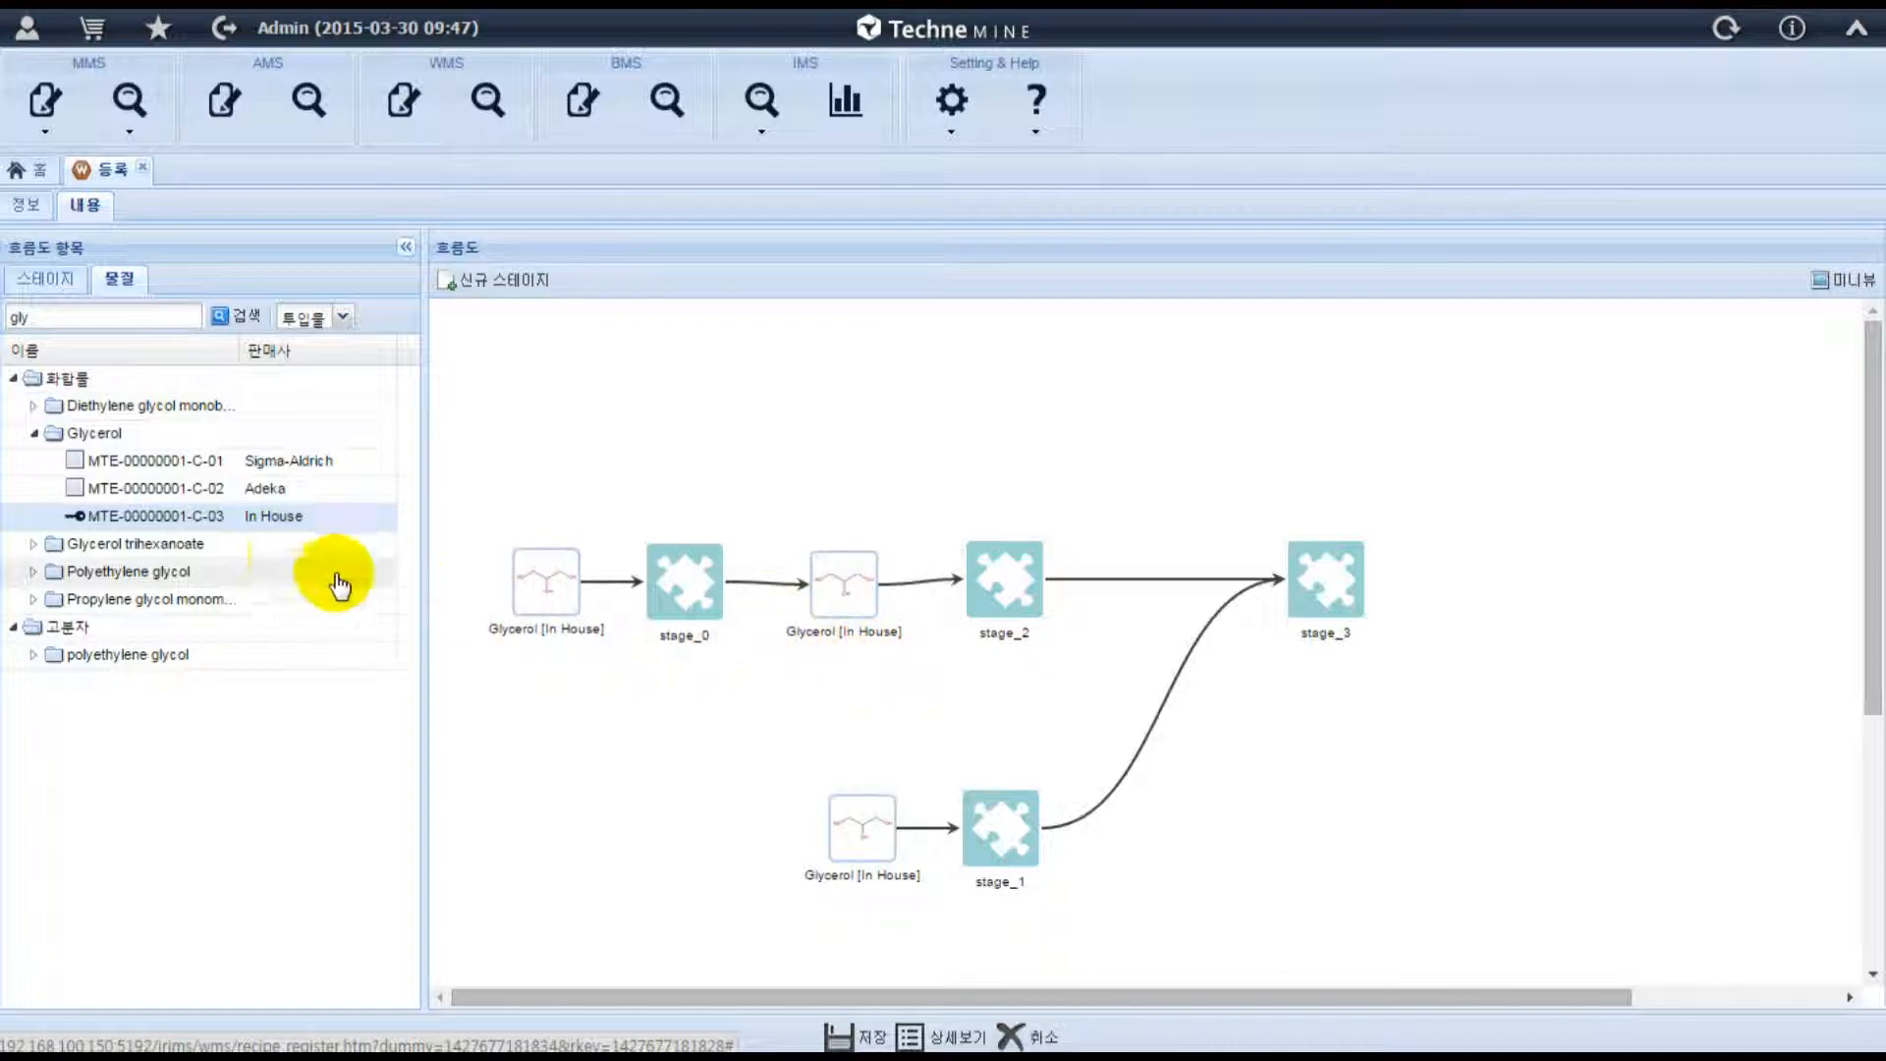
drag(165, 525, 1033, 580)
drag(1174, 585, 1157, 479)
drag(189, 521, 1360, 590)
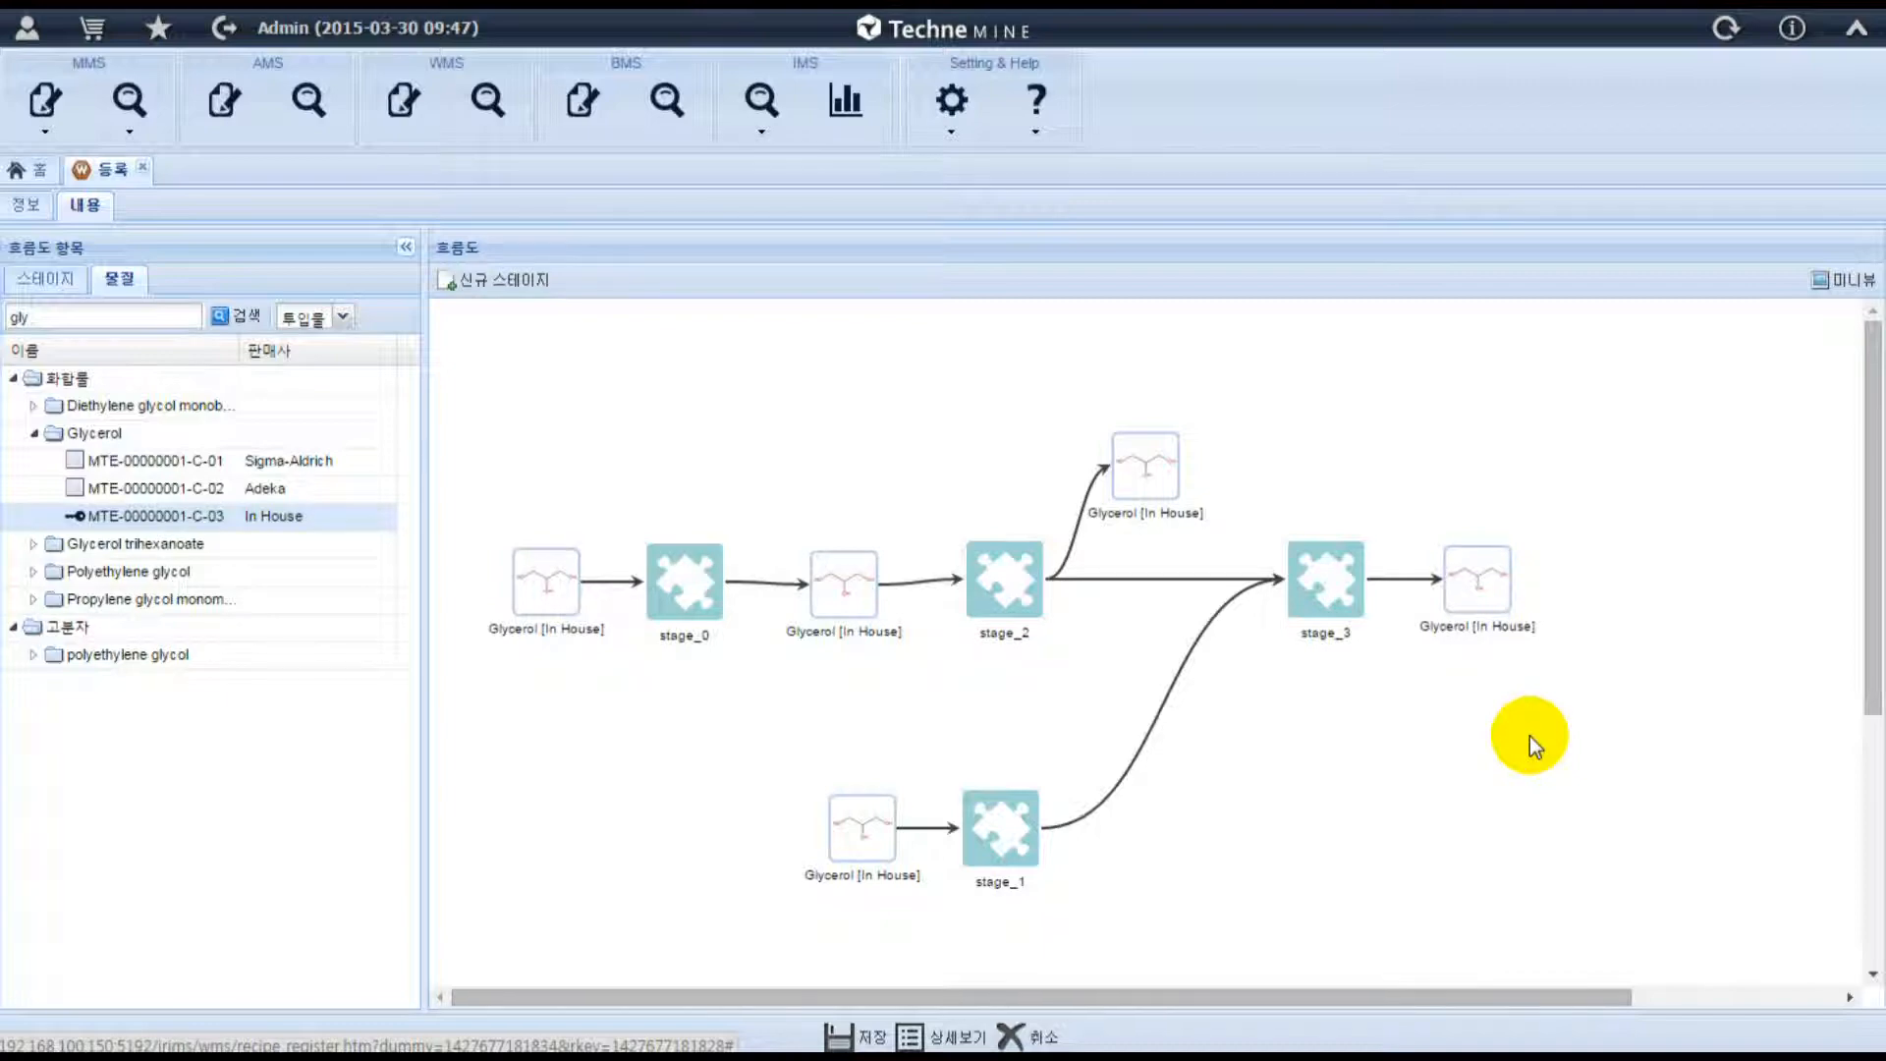
Open stage_0 in a maximized window, rename it Mixing and give it the dark green mixing icon.
double_click(676, 589)
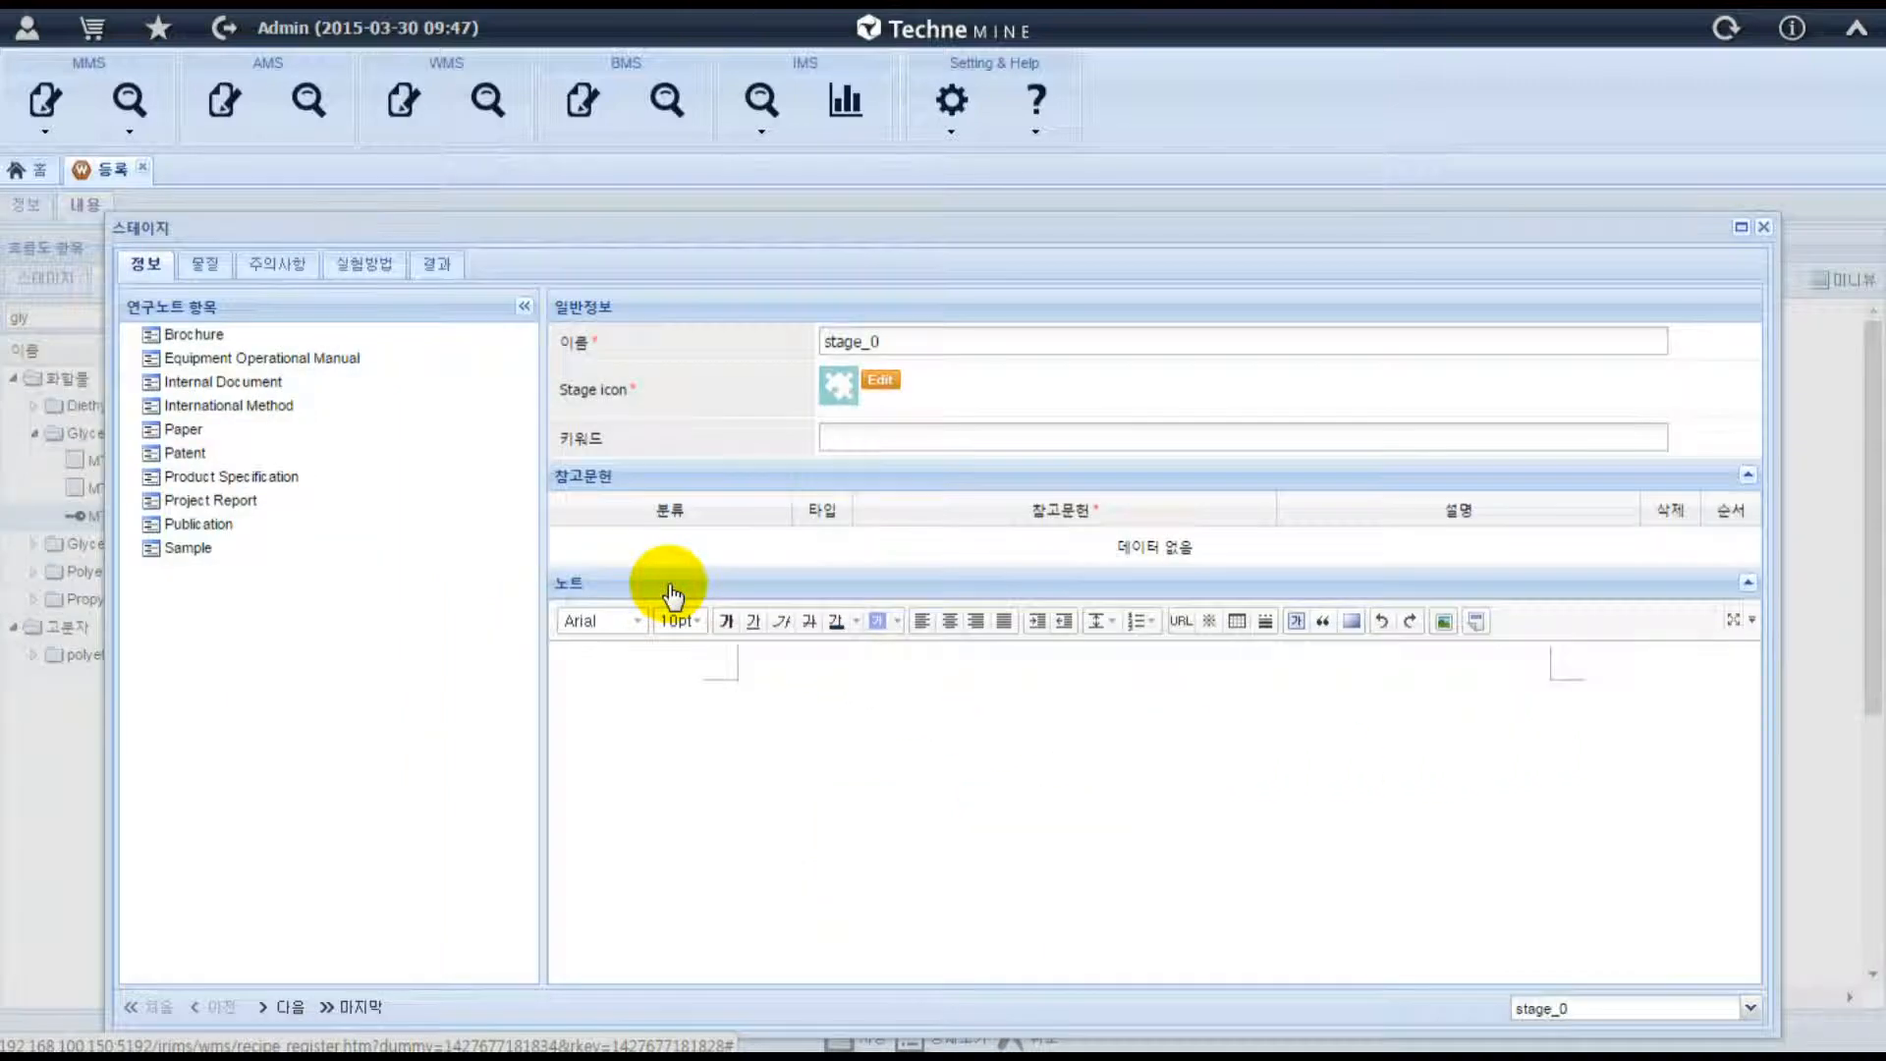
click(1740, 228)
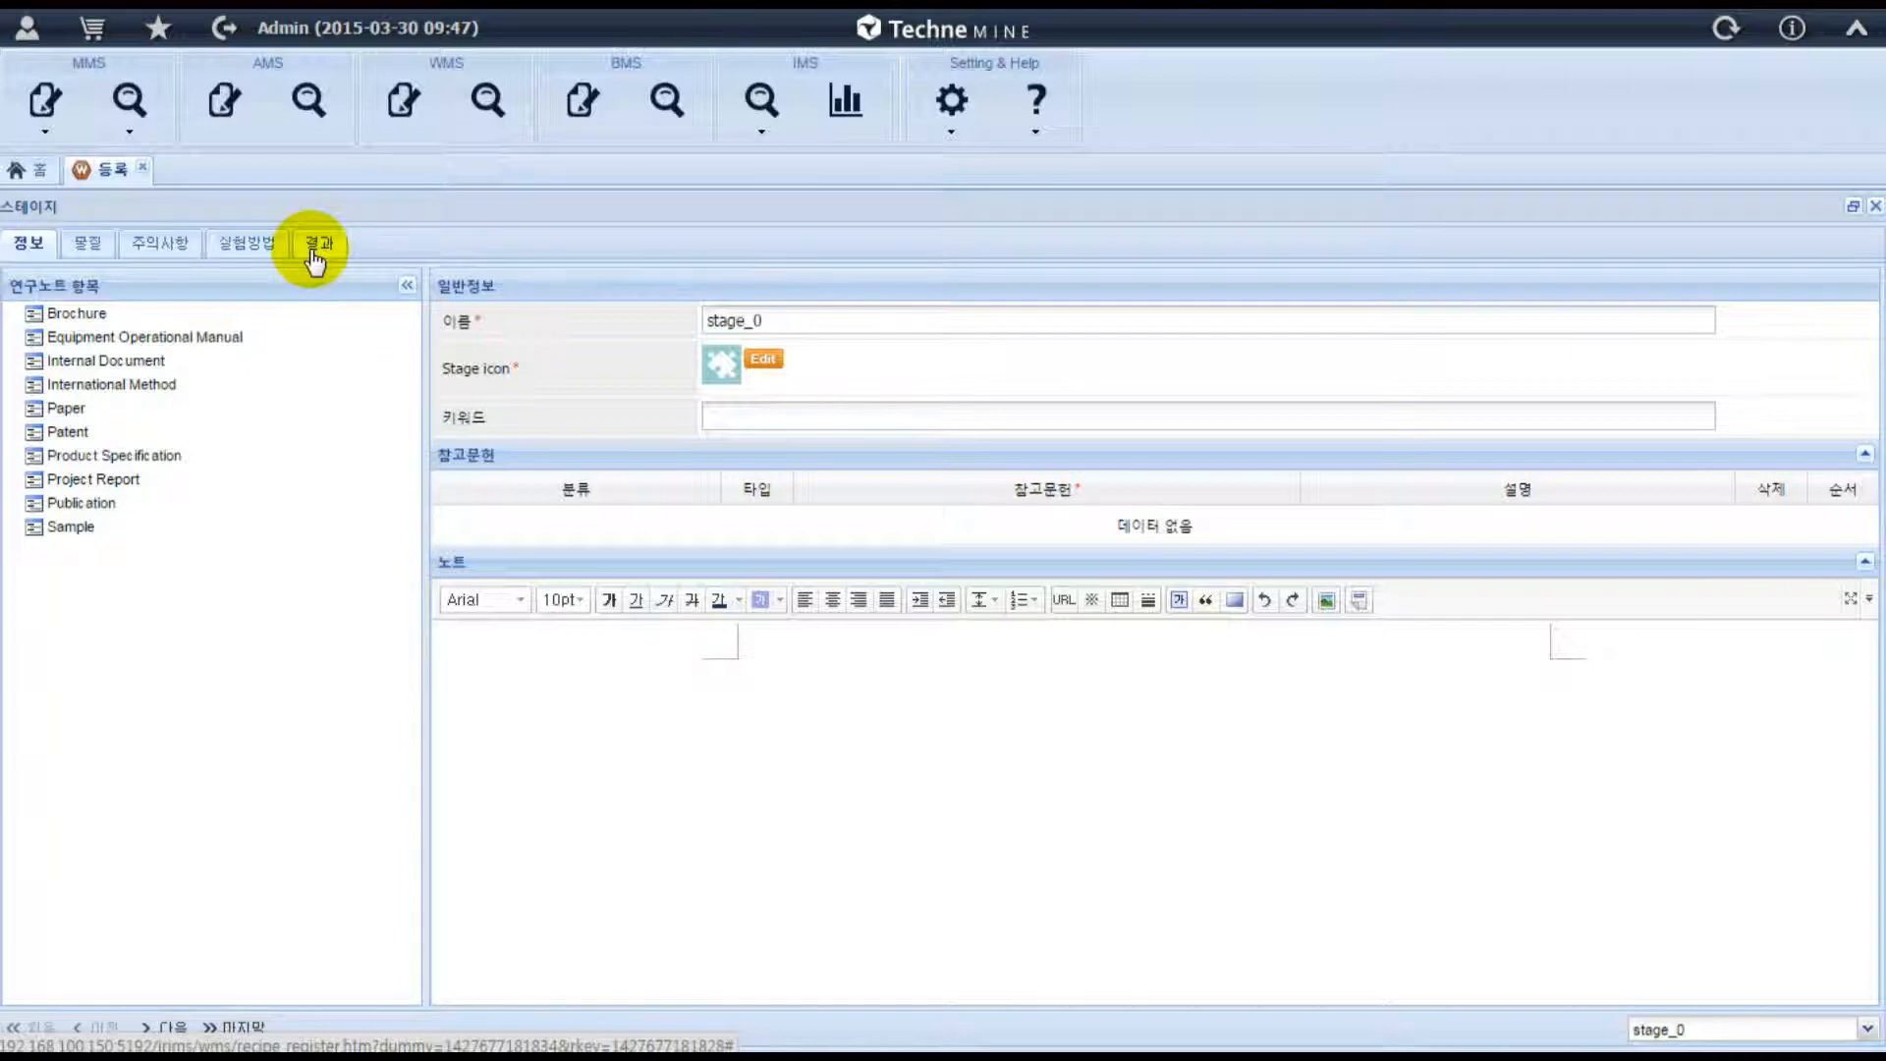
drag(784, 316, 629, 246)
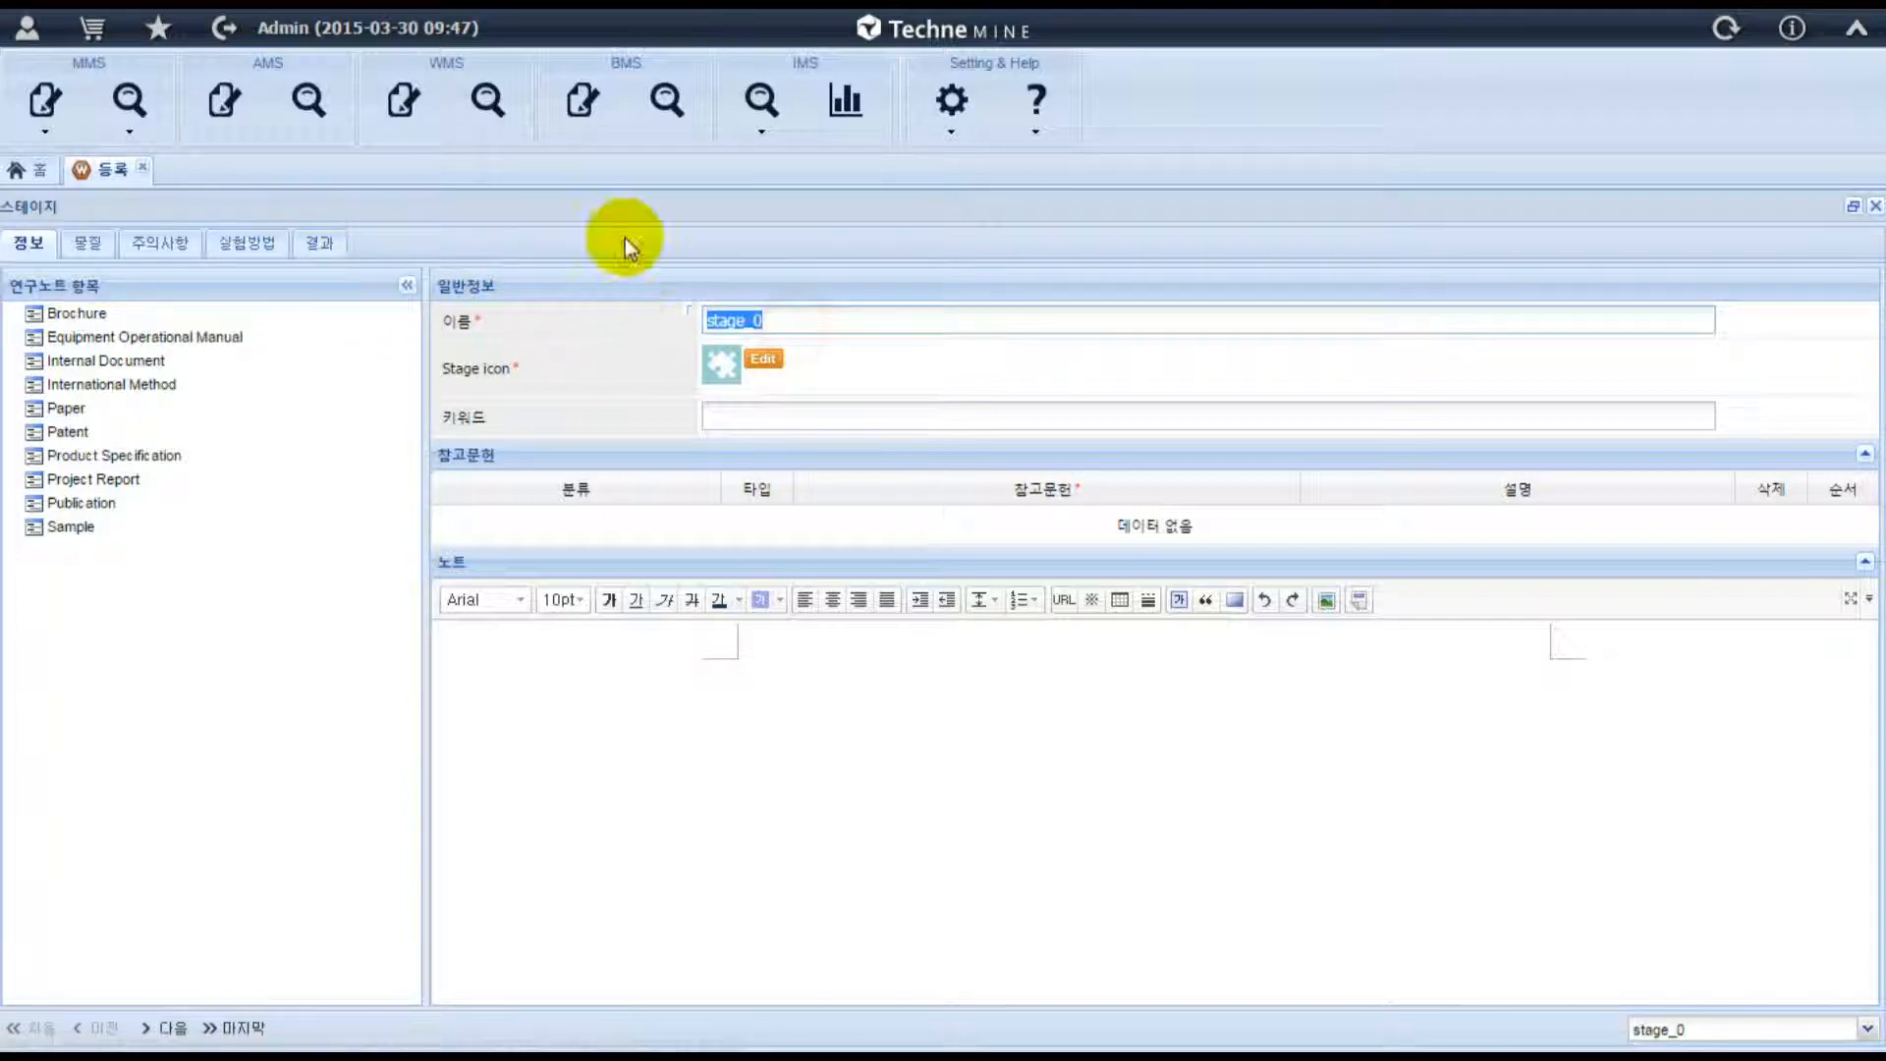
text(Mixing)
click(779, 366)
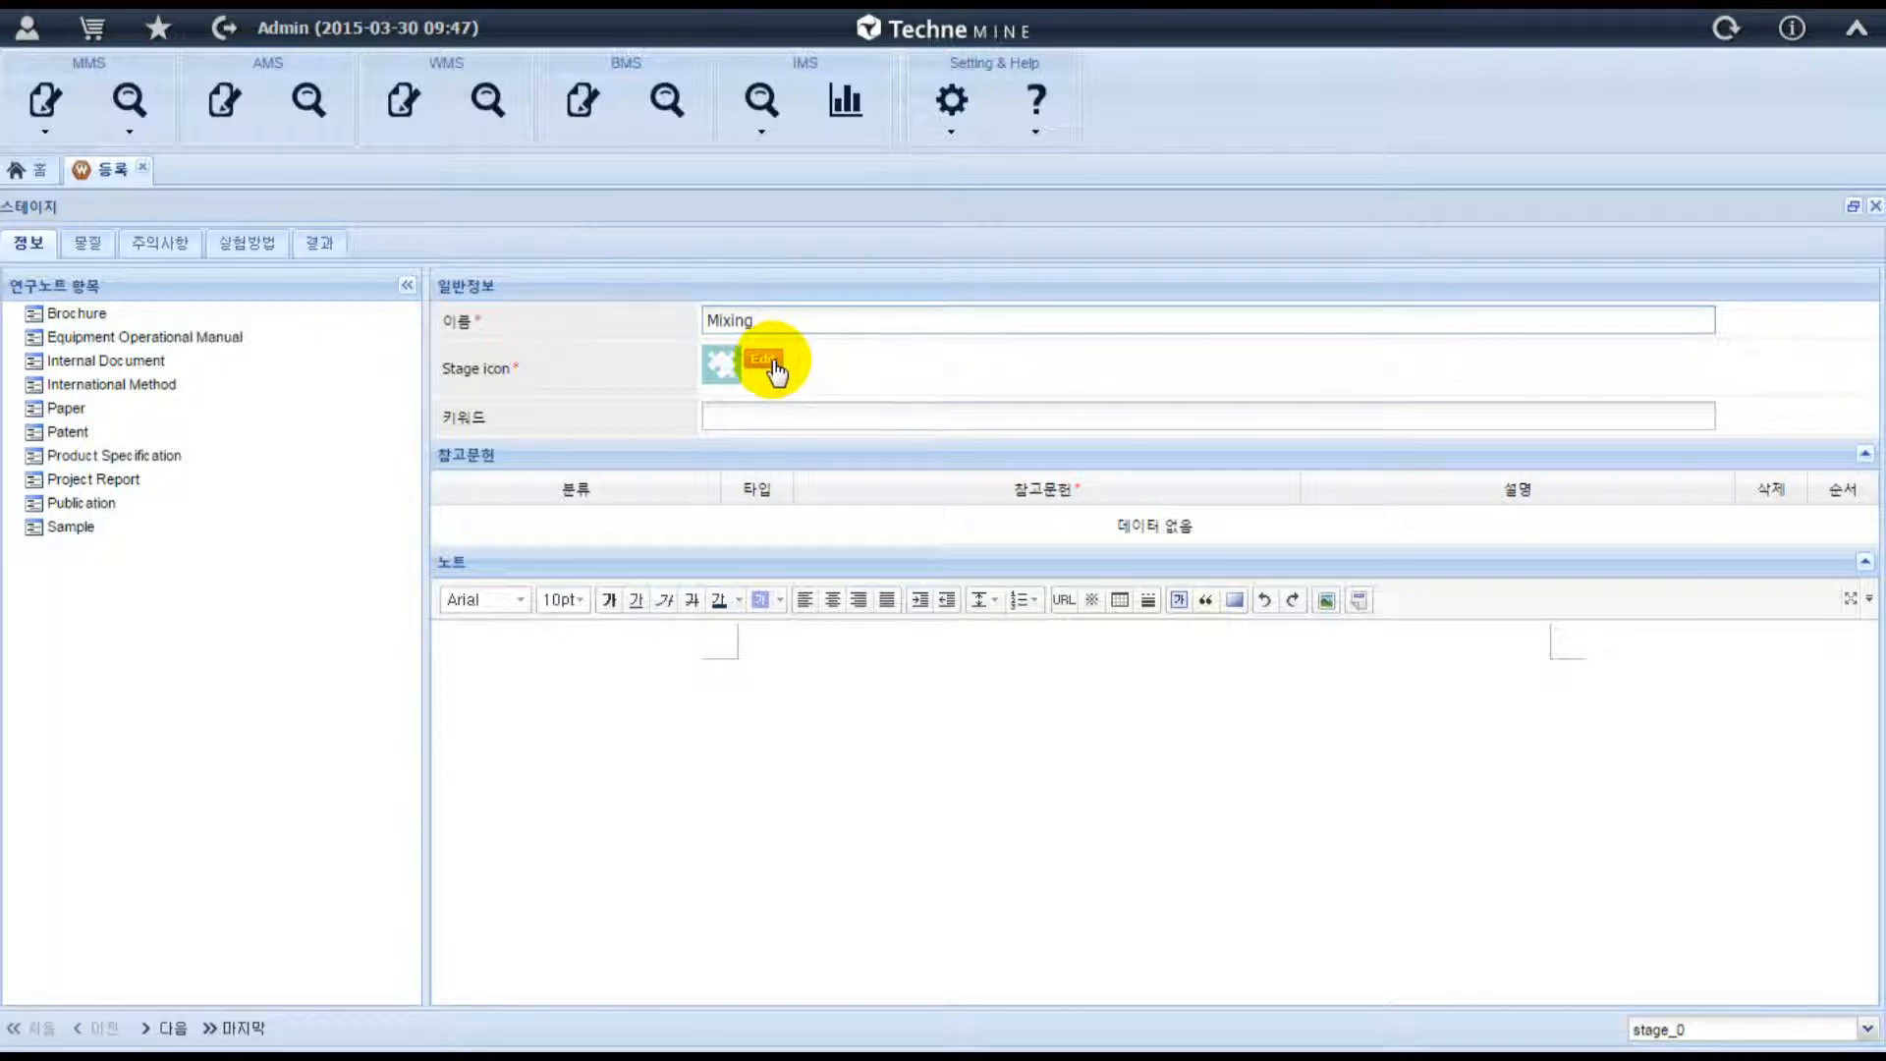
click(922, 675)
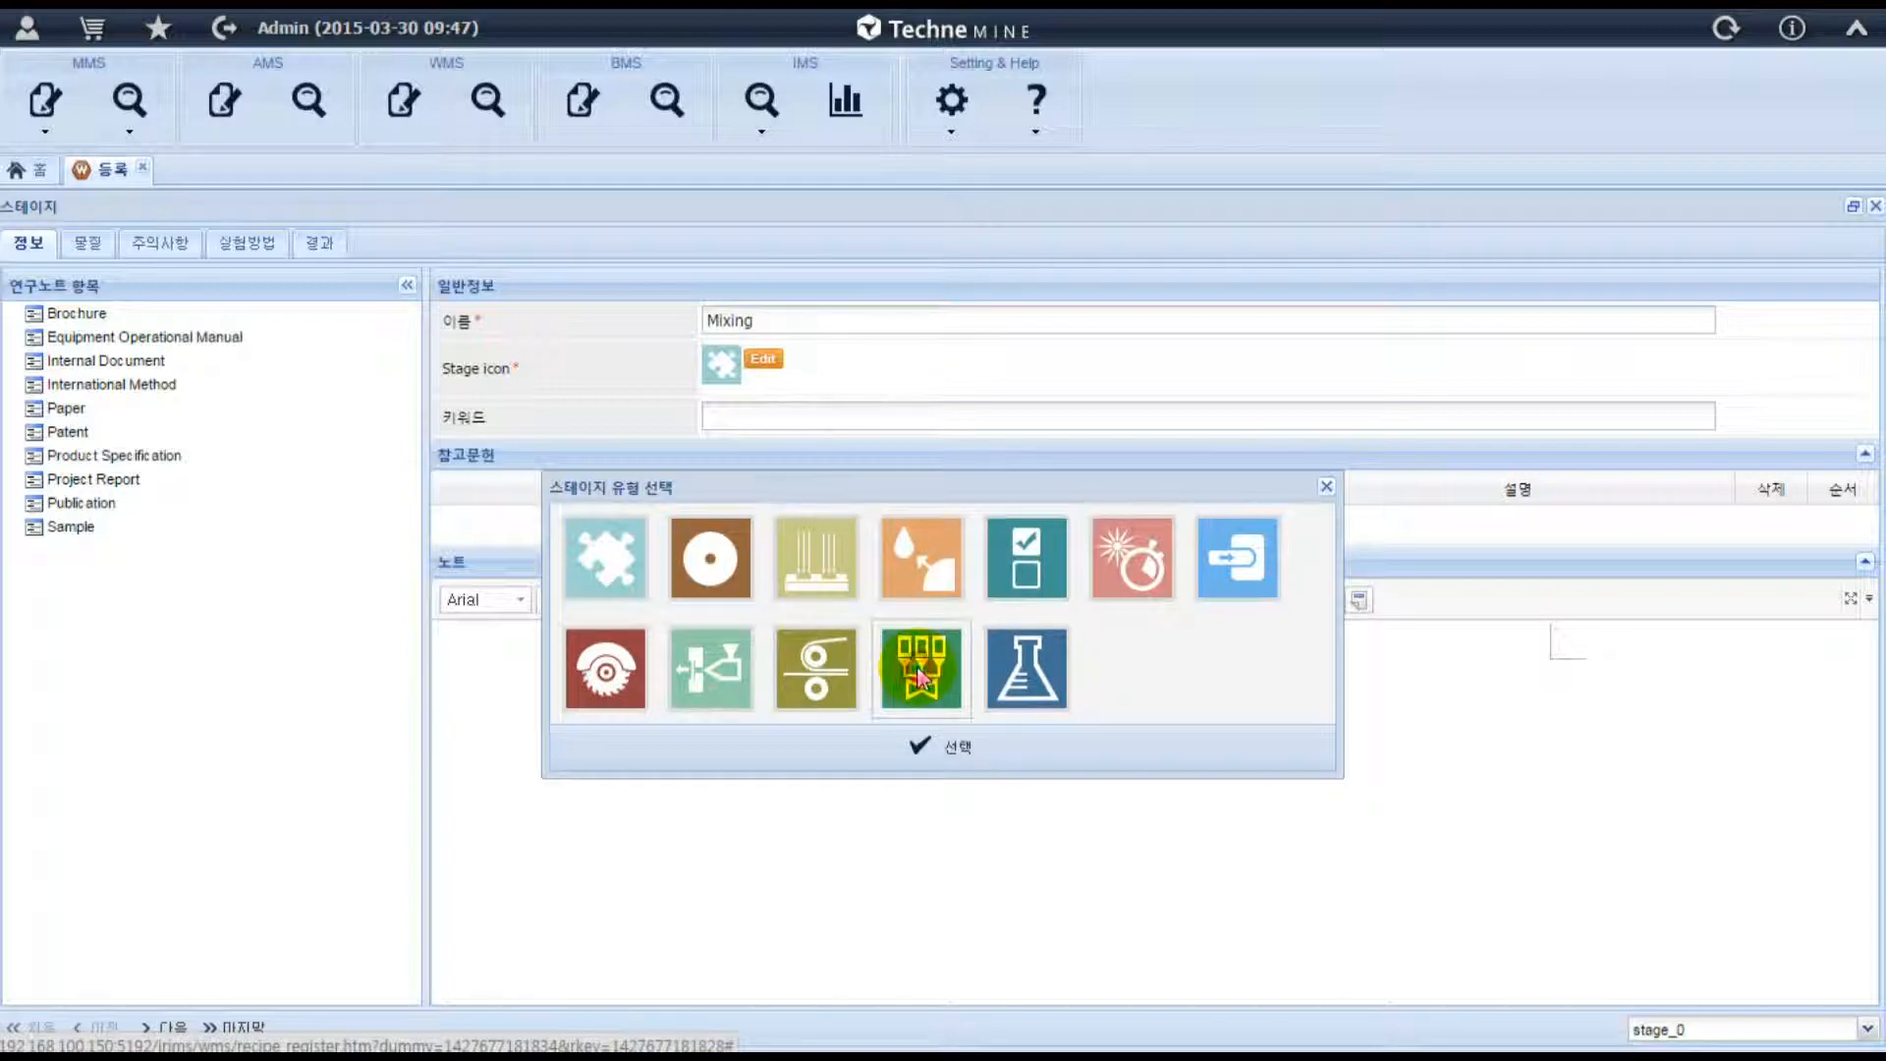
click(957, 749)
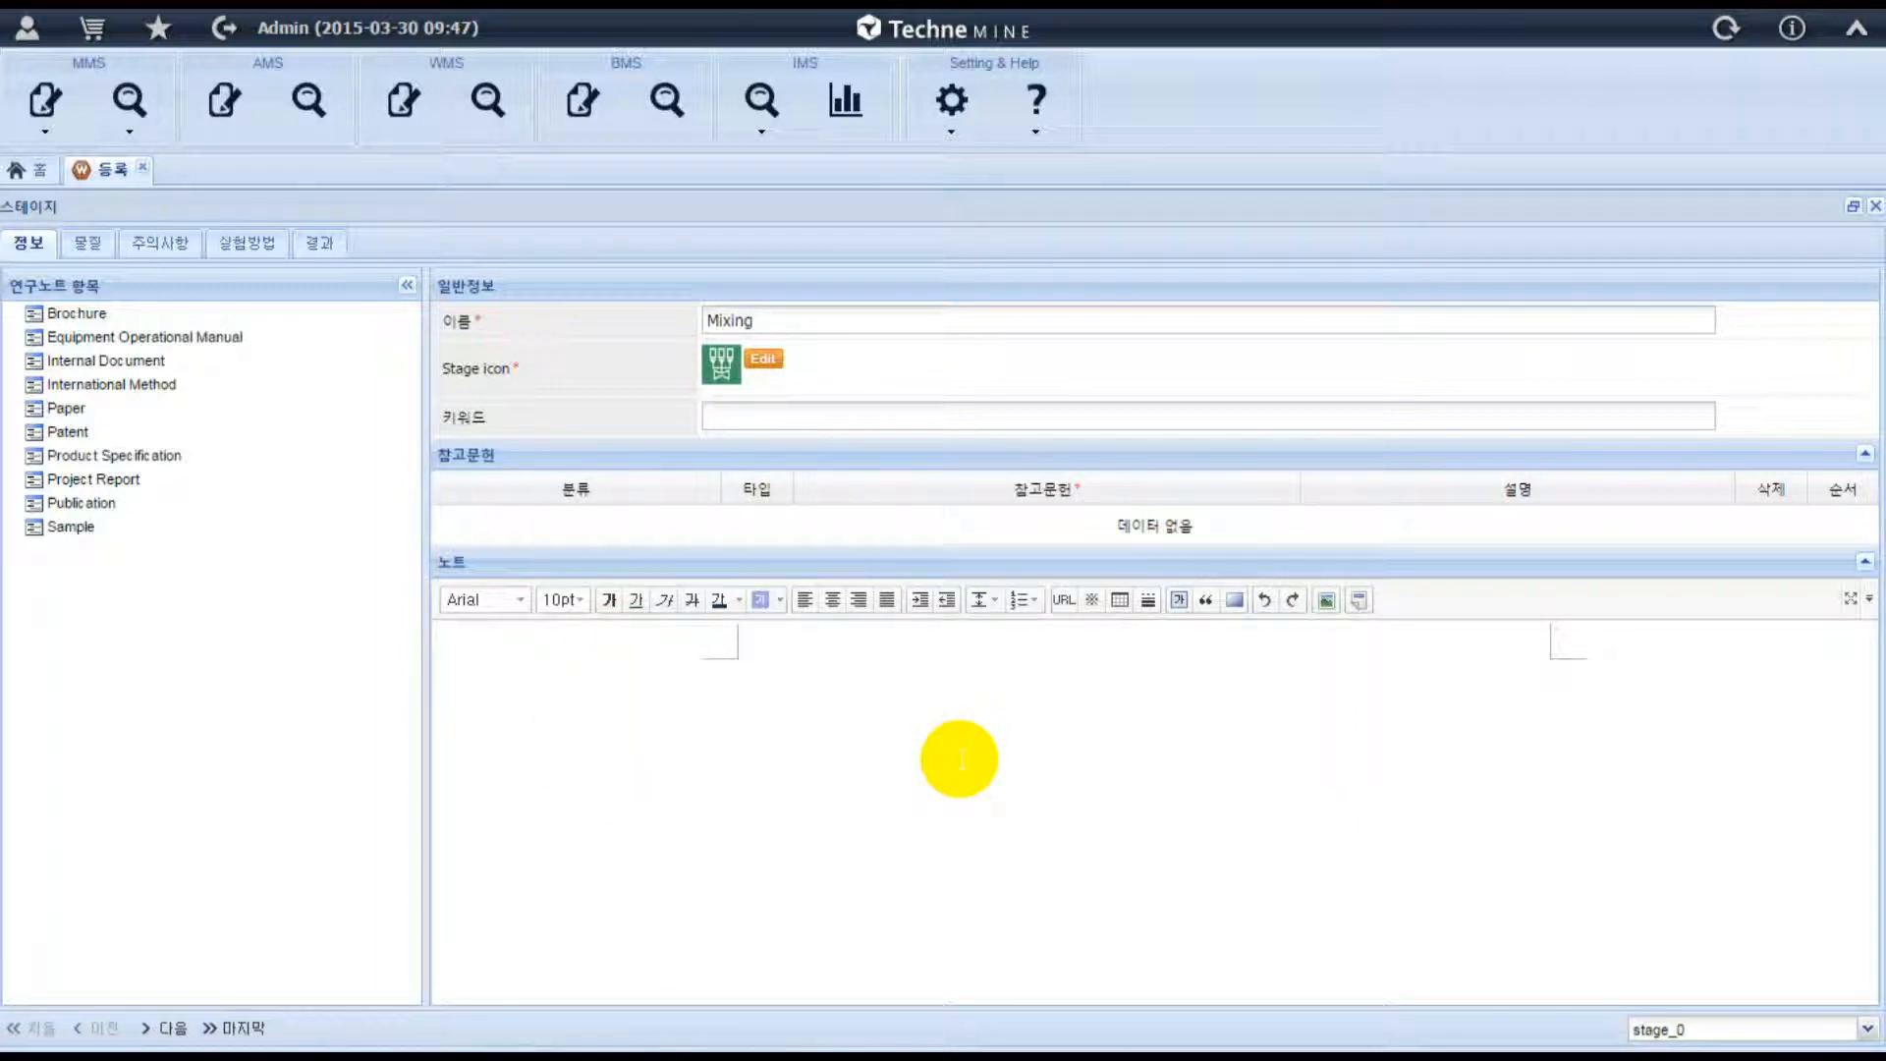
Add Paper and Patent reference entries to the Mixing stage and check the Paper entry's type options.
click(61, 413)
click(62, 435)
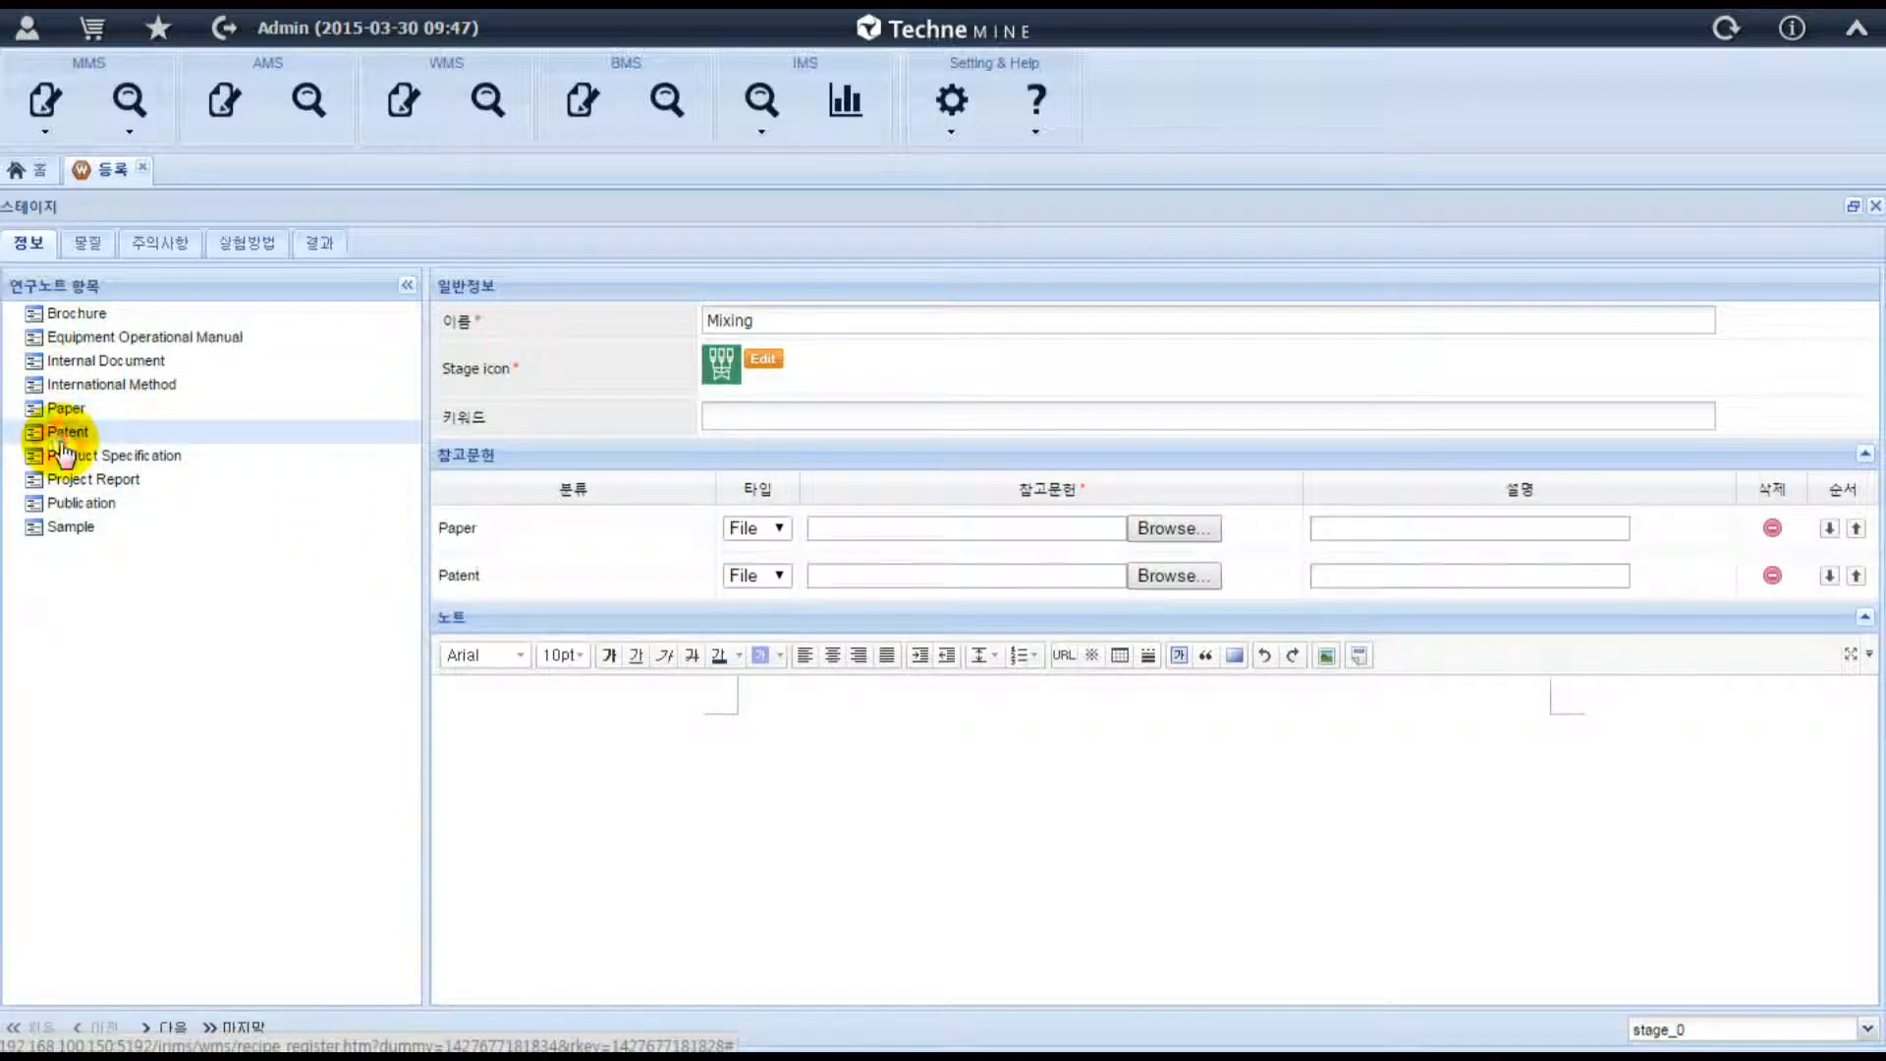
click(779, 531)
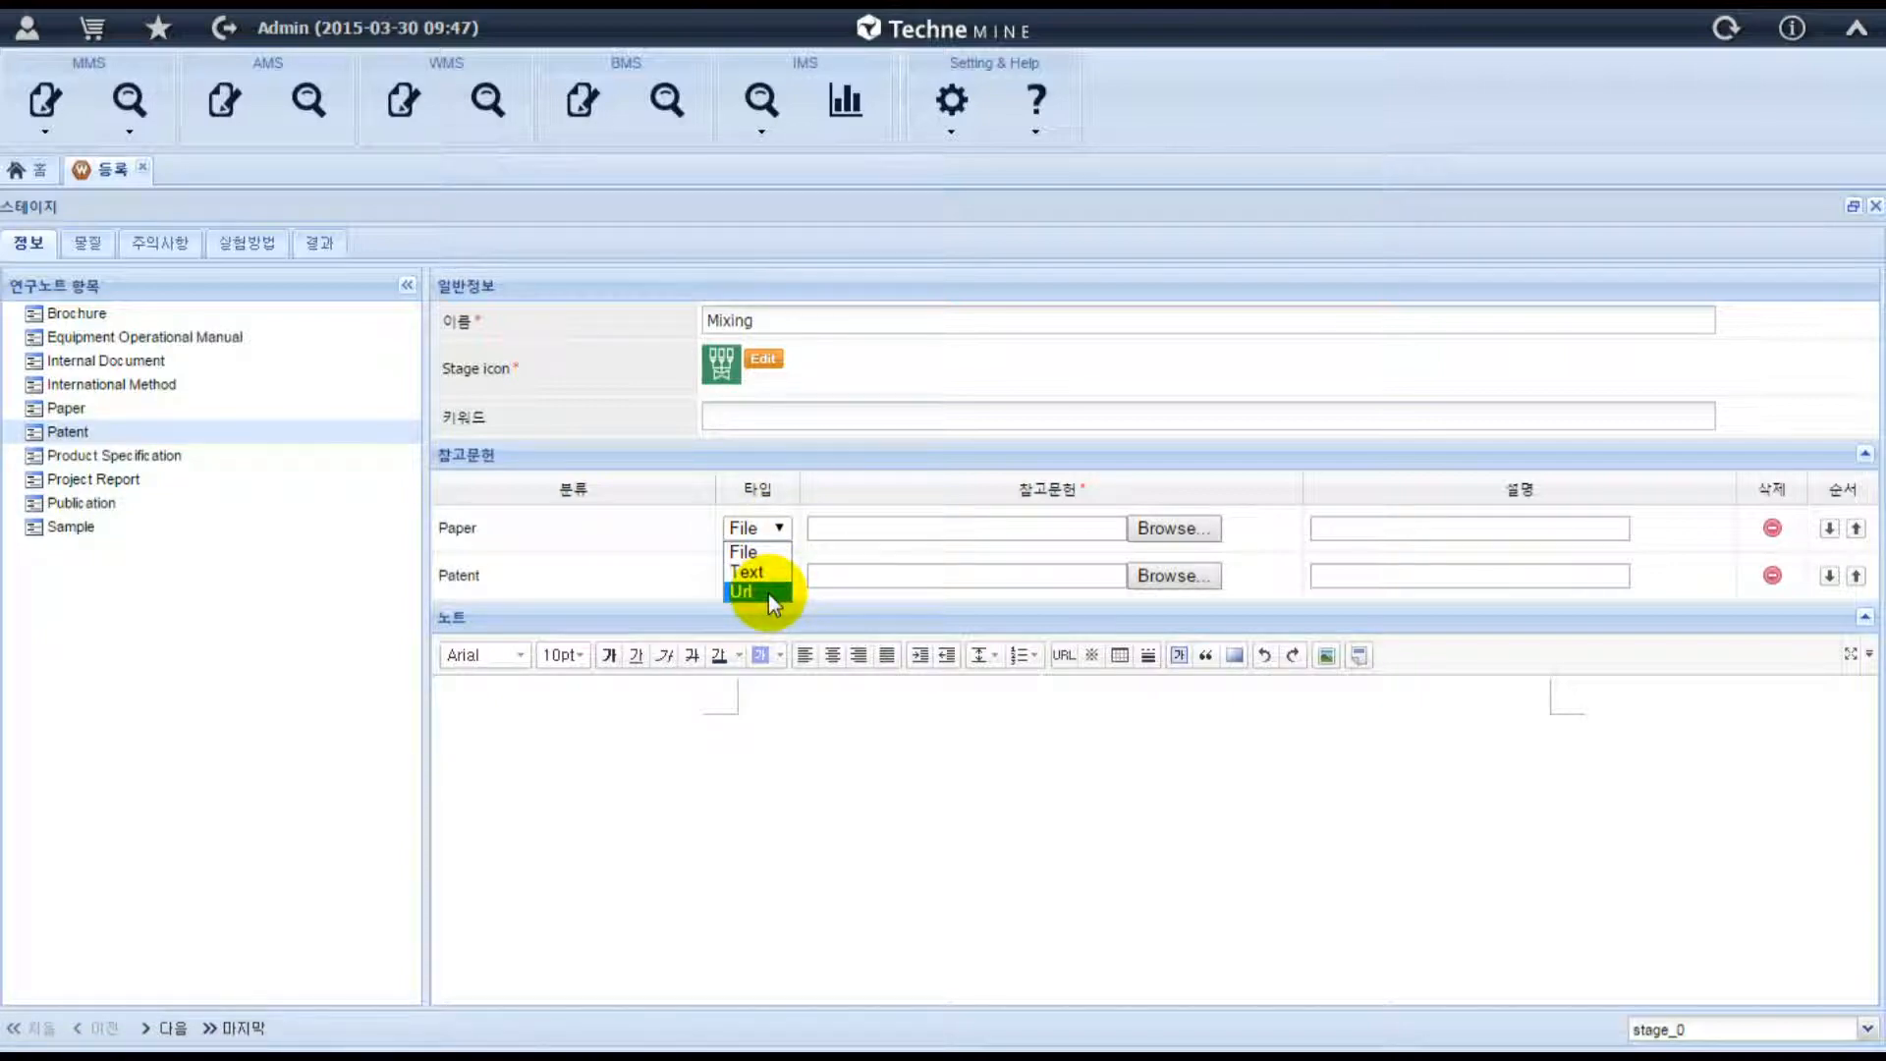
Search the Mixing stage's materials for "s".
click(91, 244)
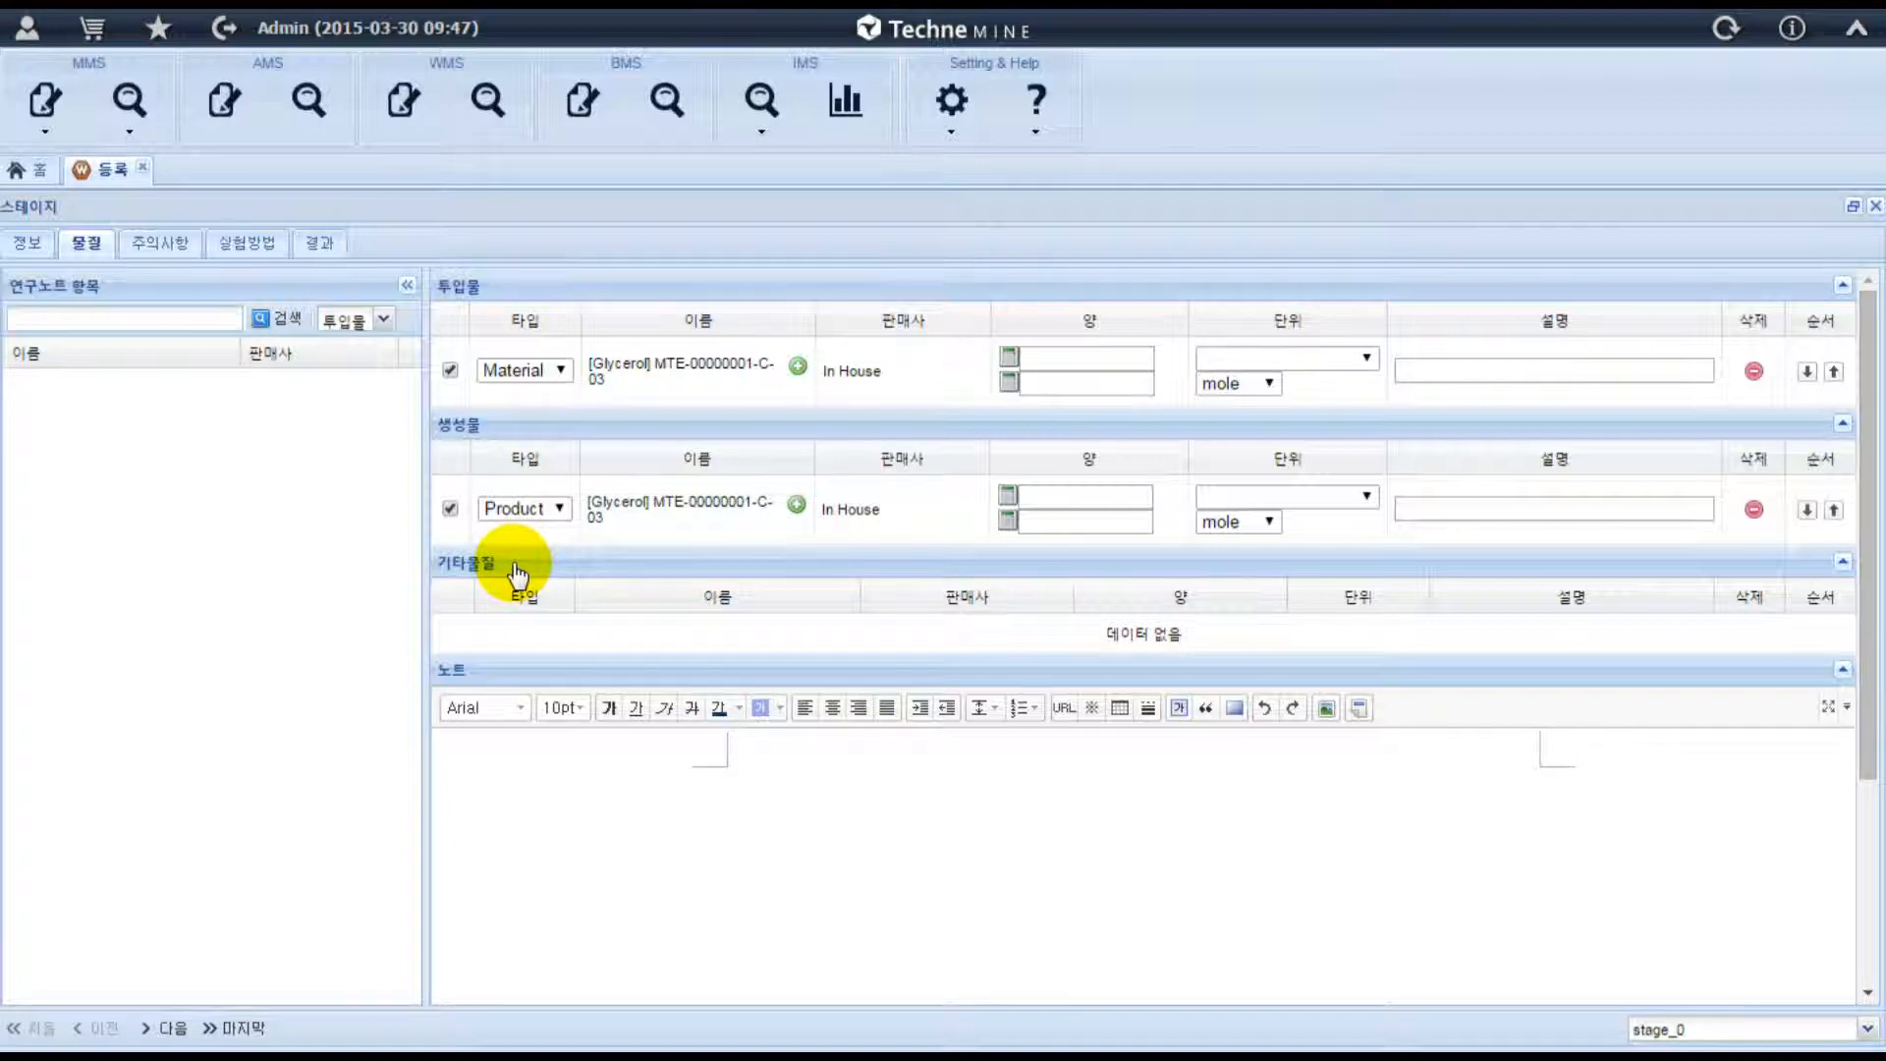
click(202, 319)
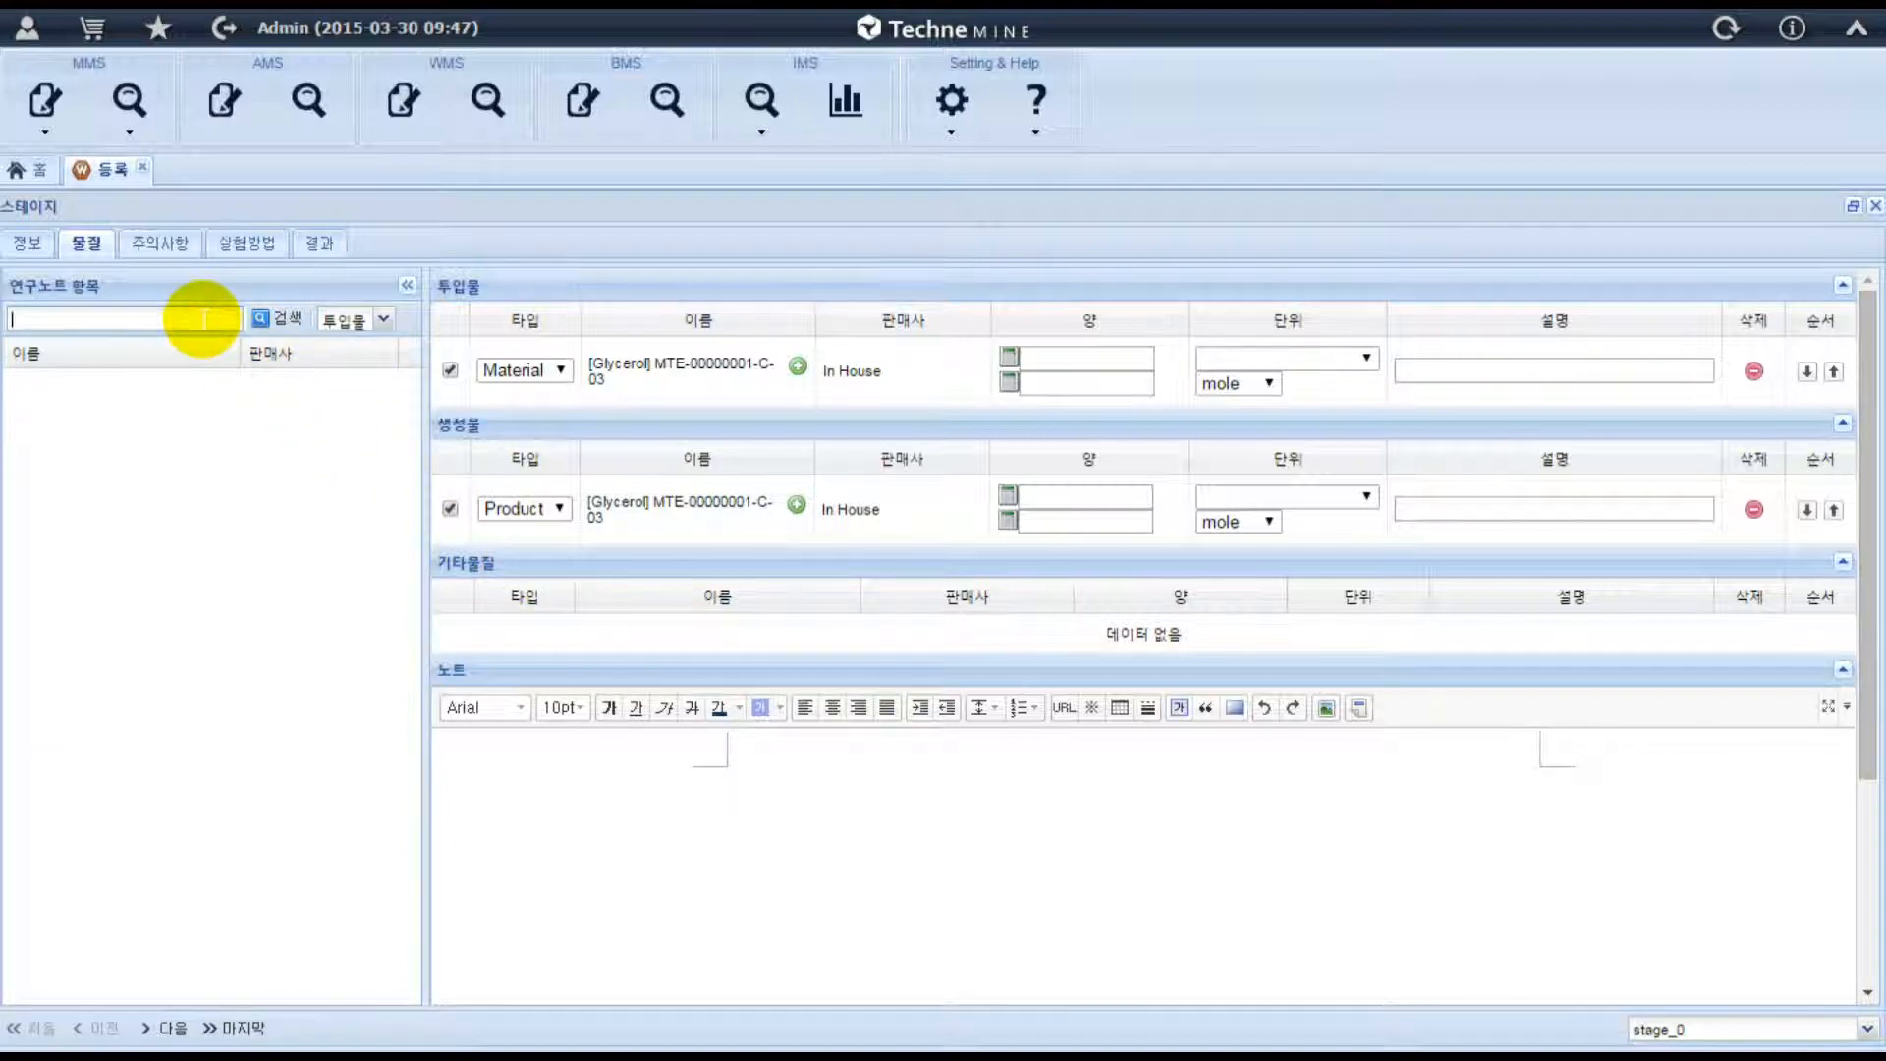
text(s)
click(286, 319)
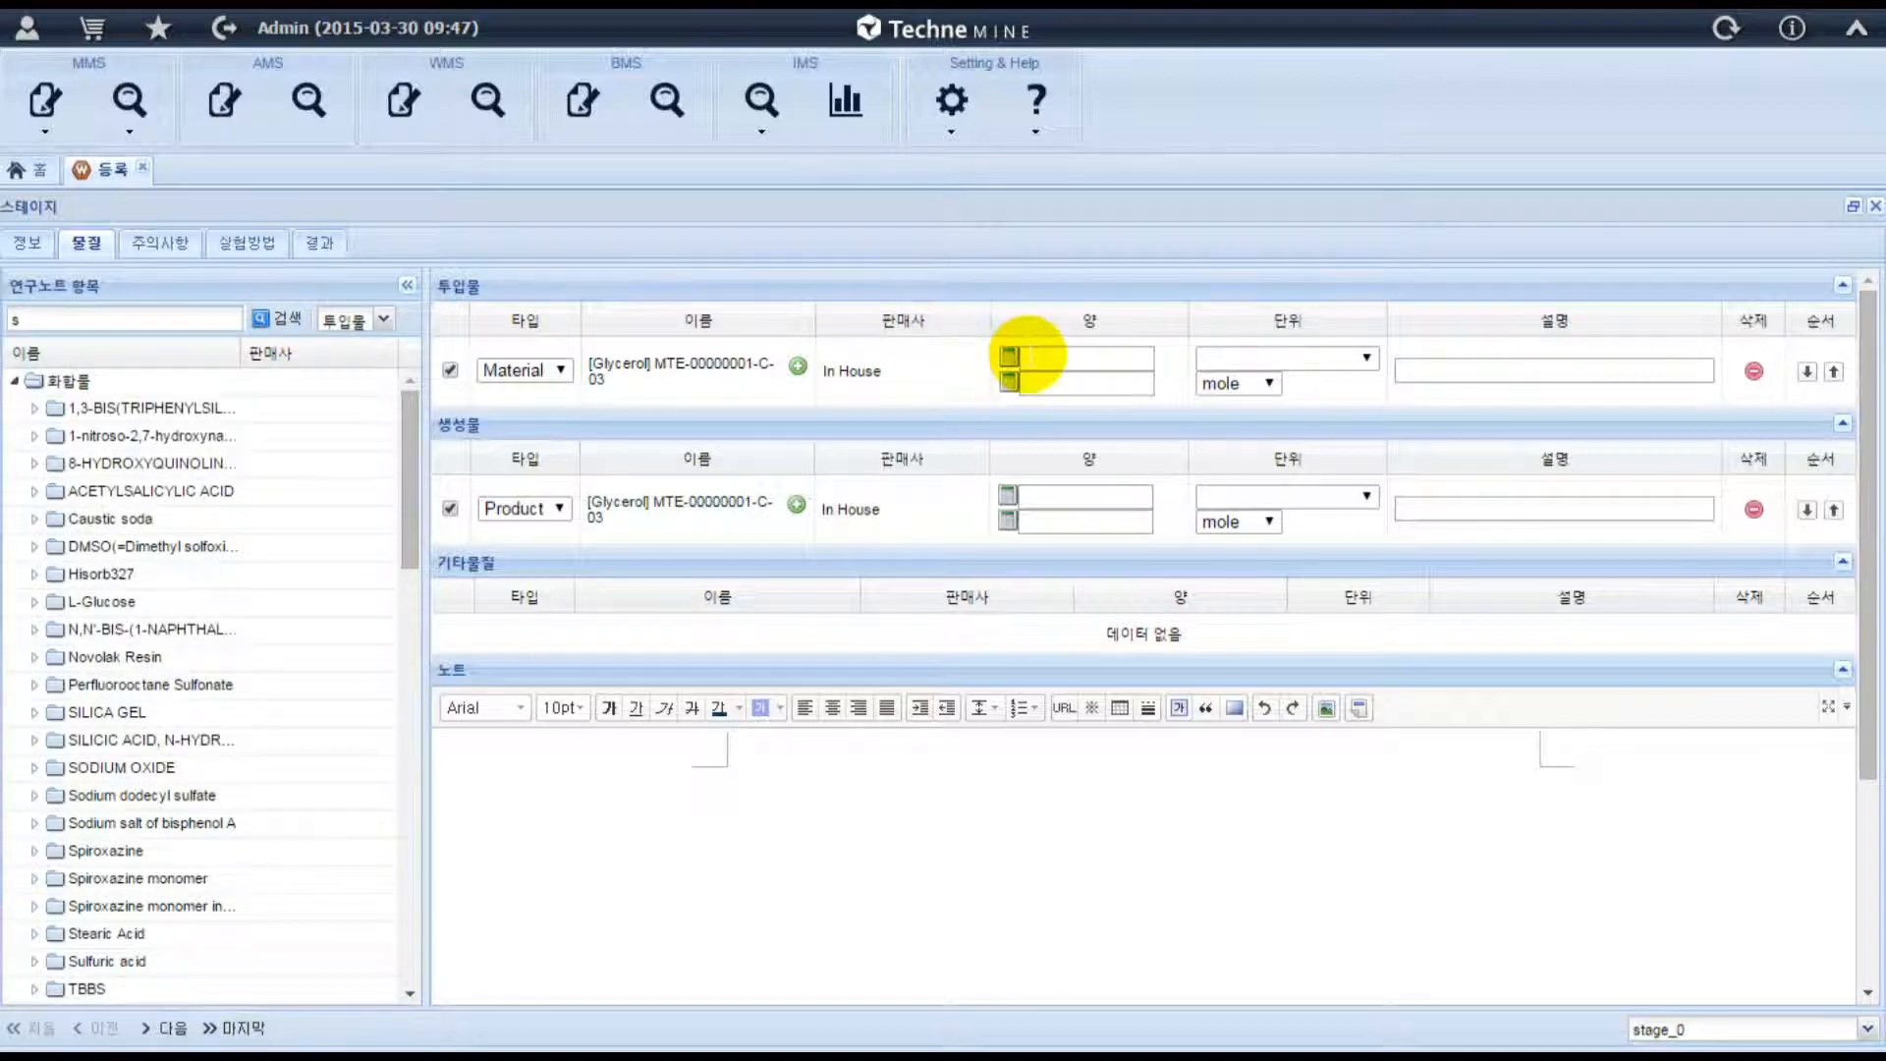
Set the input Glycerol amount to 100 g and calculate its equivalent in moles.
click(1029, 355)
text(100)
click(1366, 357)
scroll(1288, 591, down, 5)
click(1267, 678)
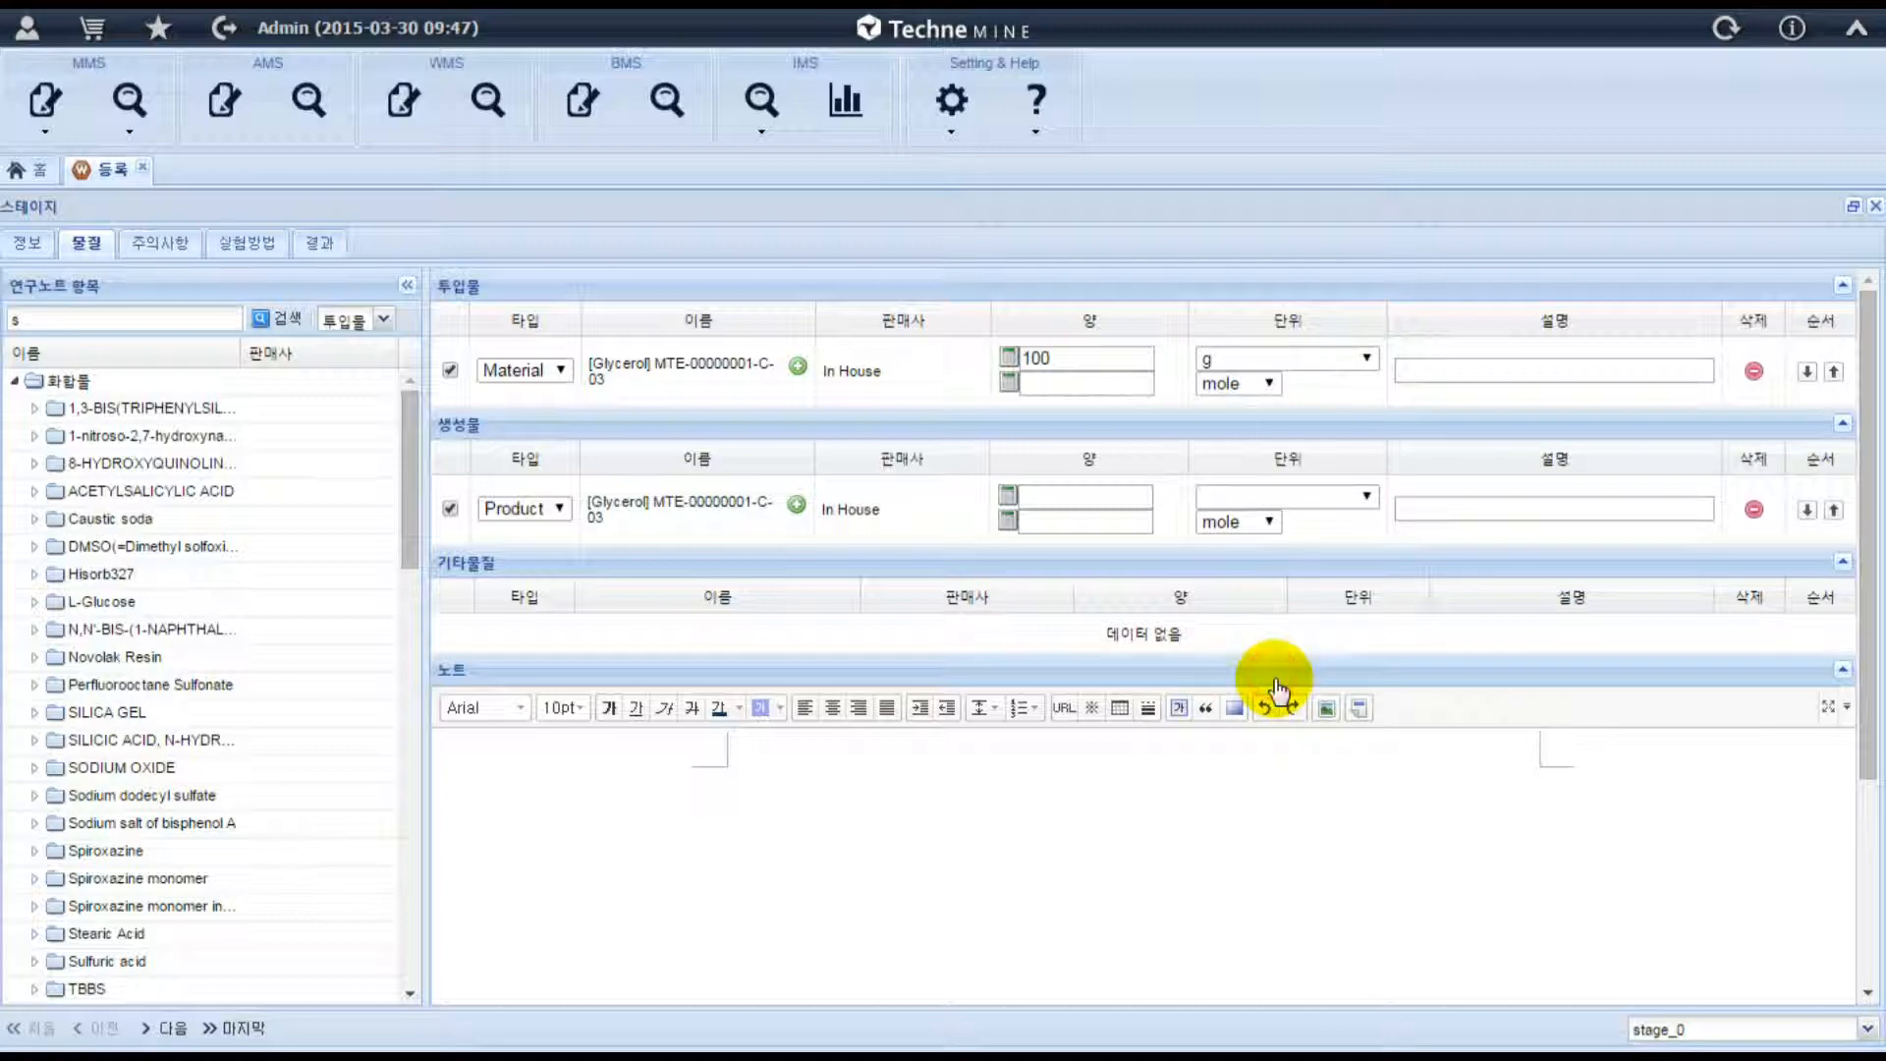
click(1008, 383)
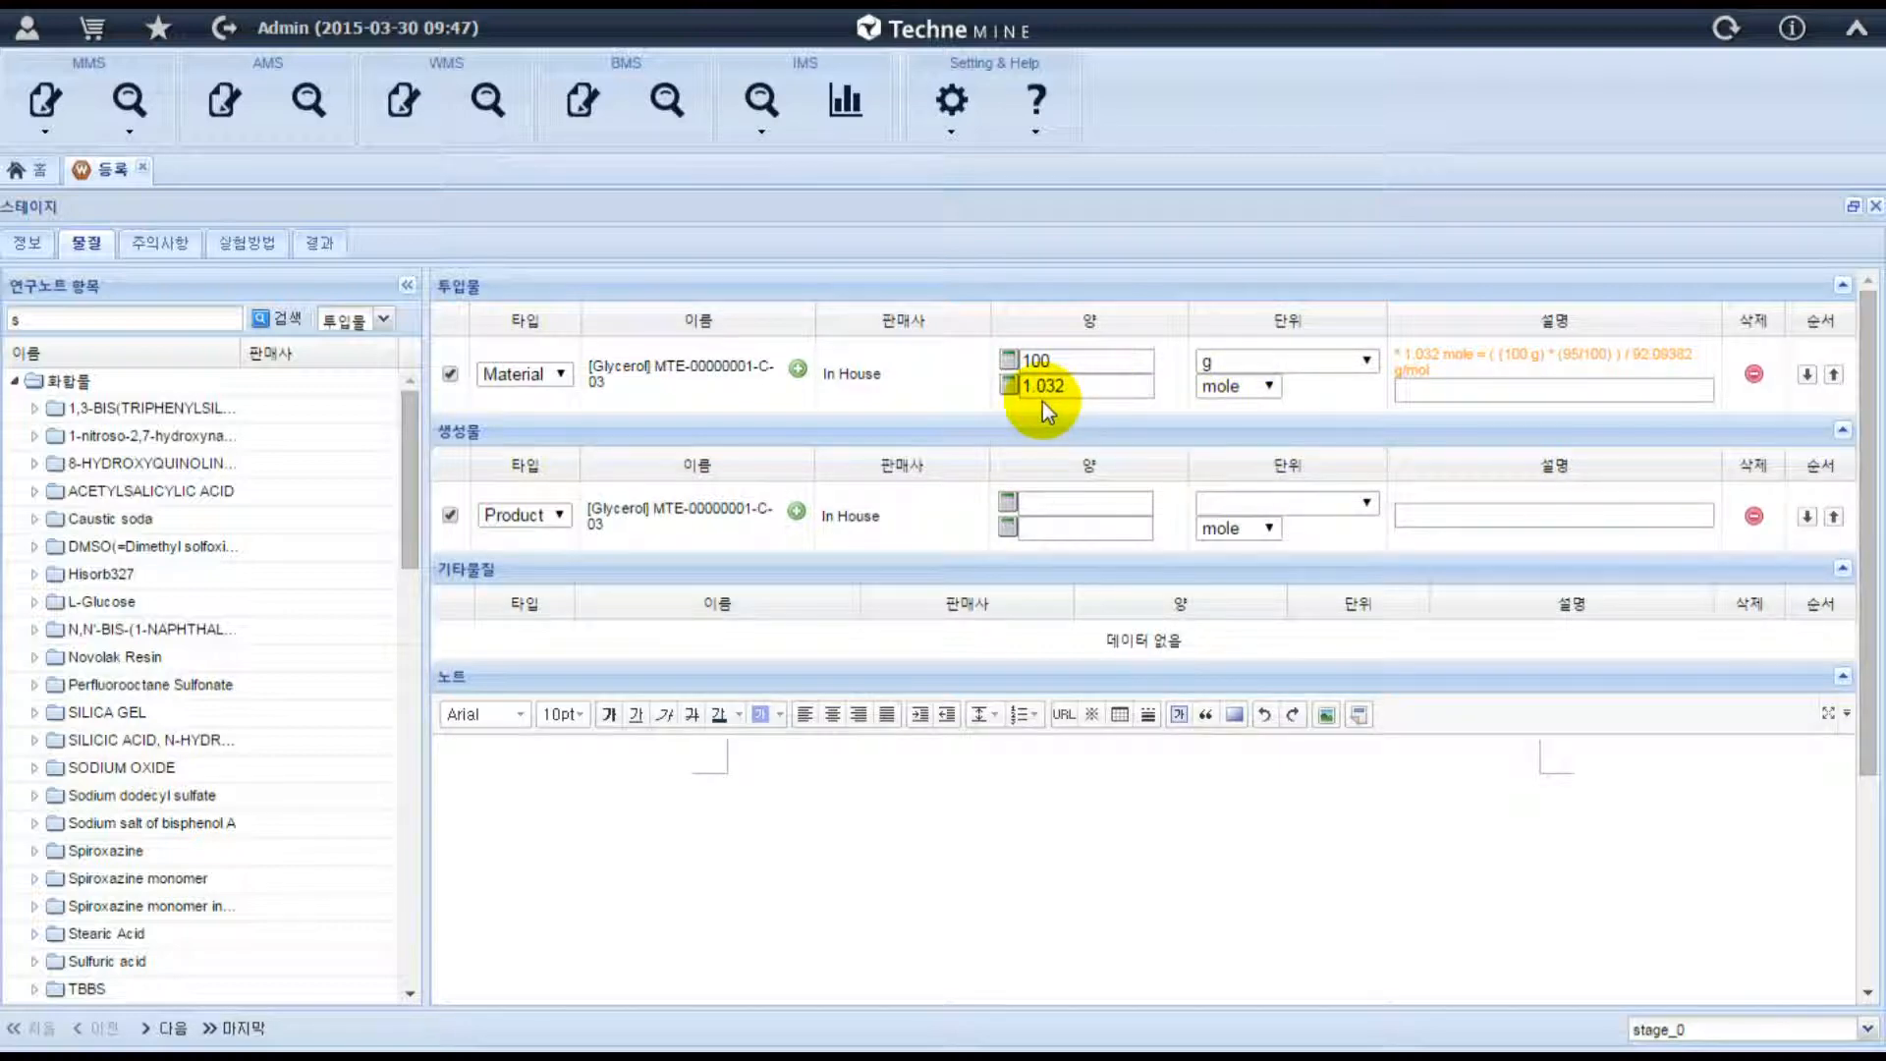
Add an Agitator constraint of 25000 rpm to the stage's precautions.
click(174, 250)
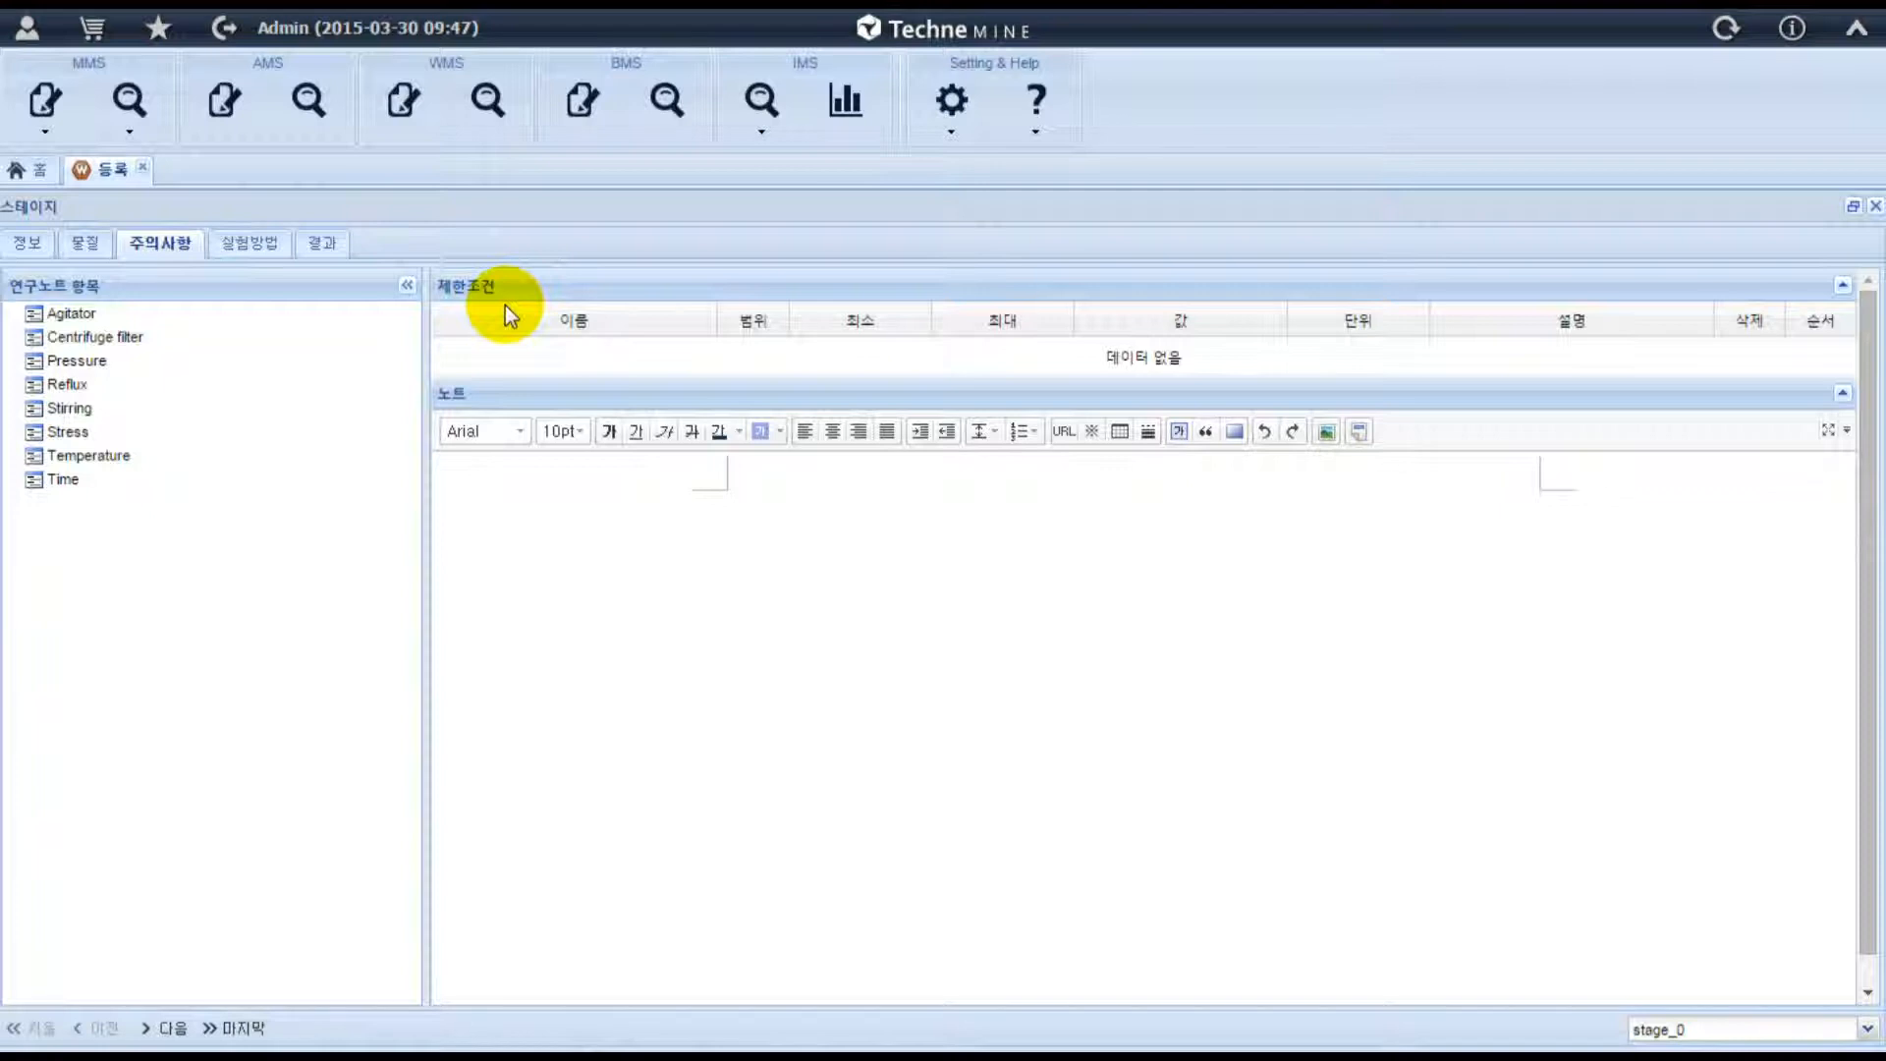
drag(113, 320, 501, 353)
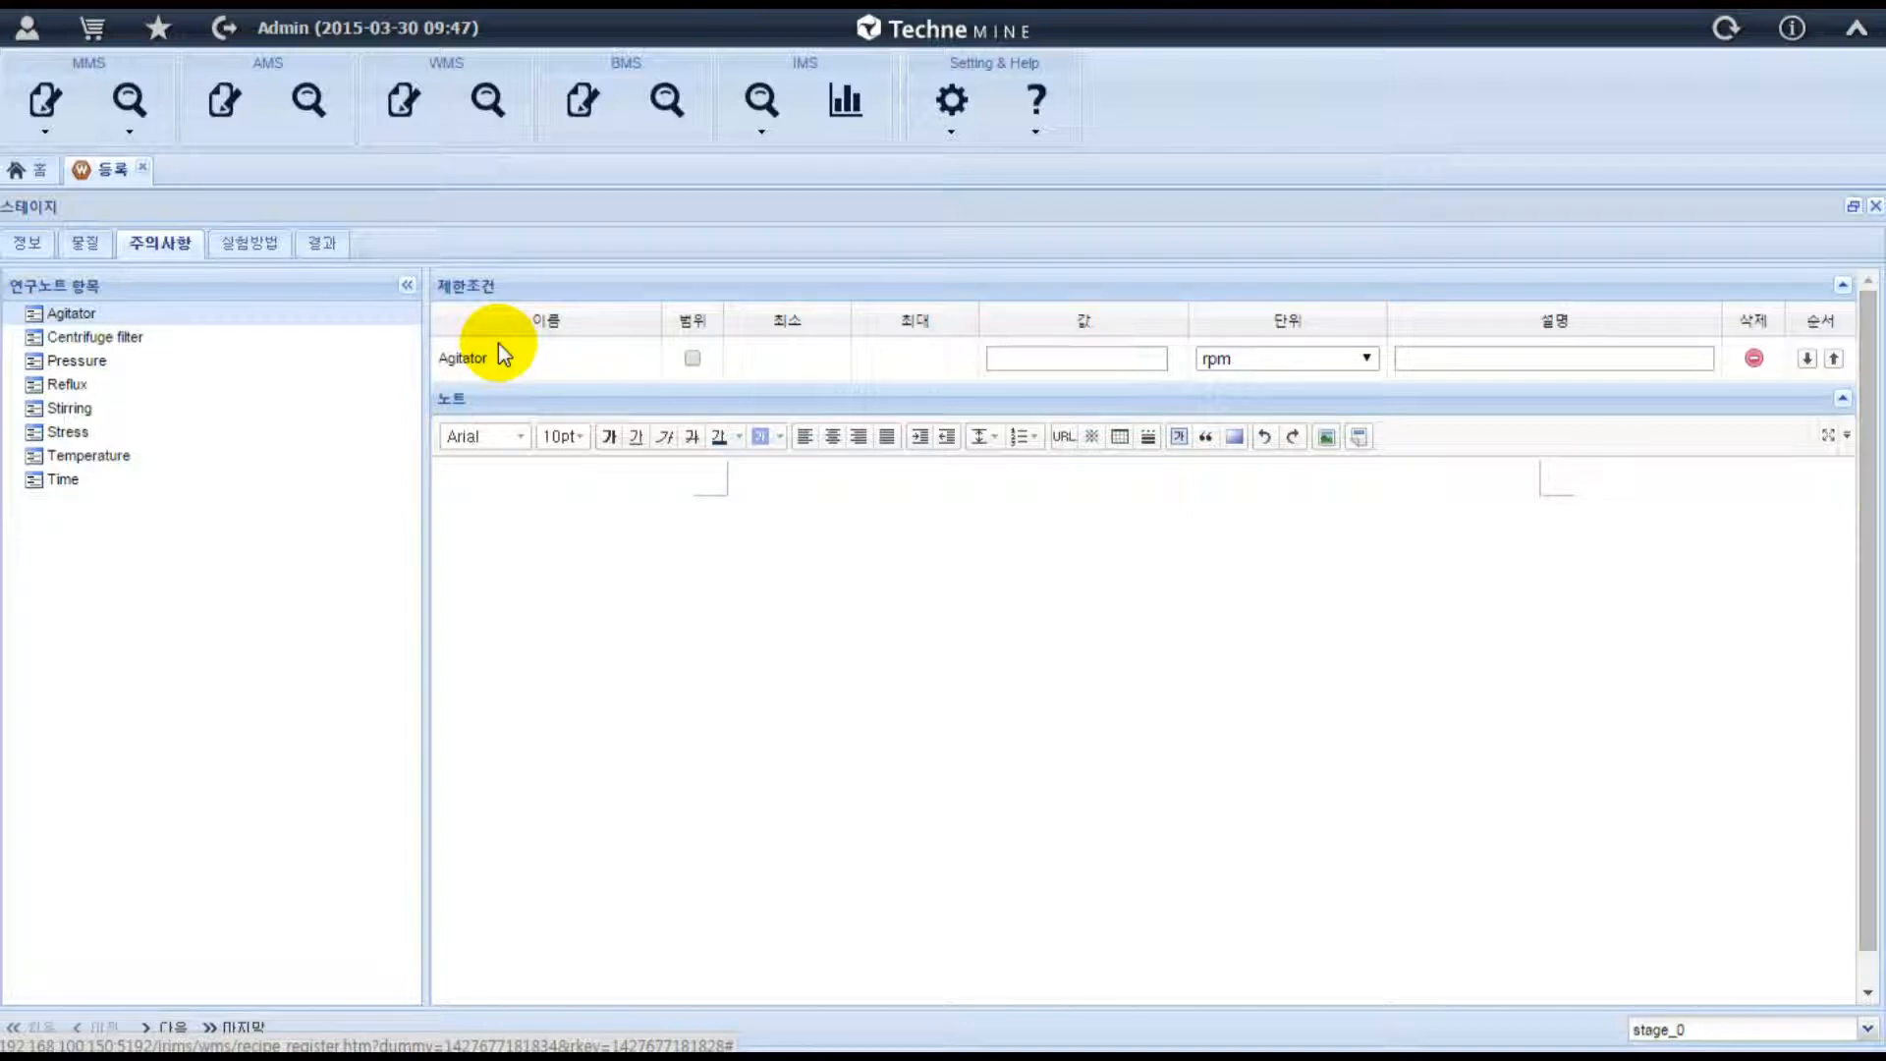
click(1012, 355)
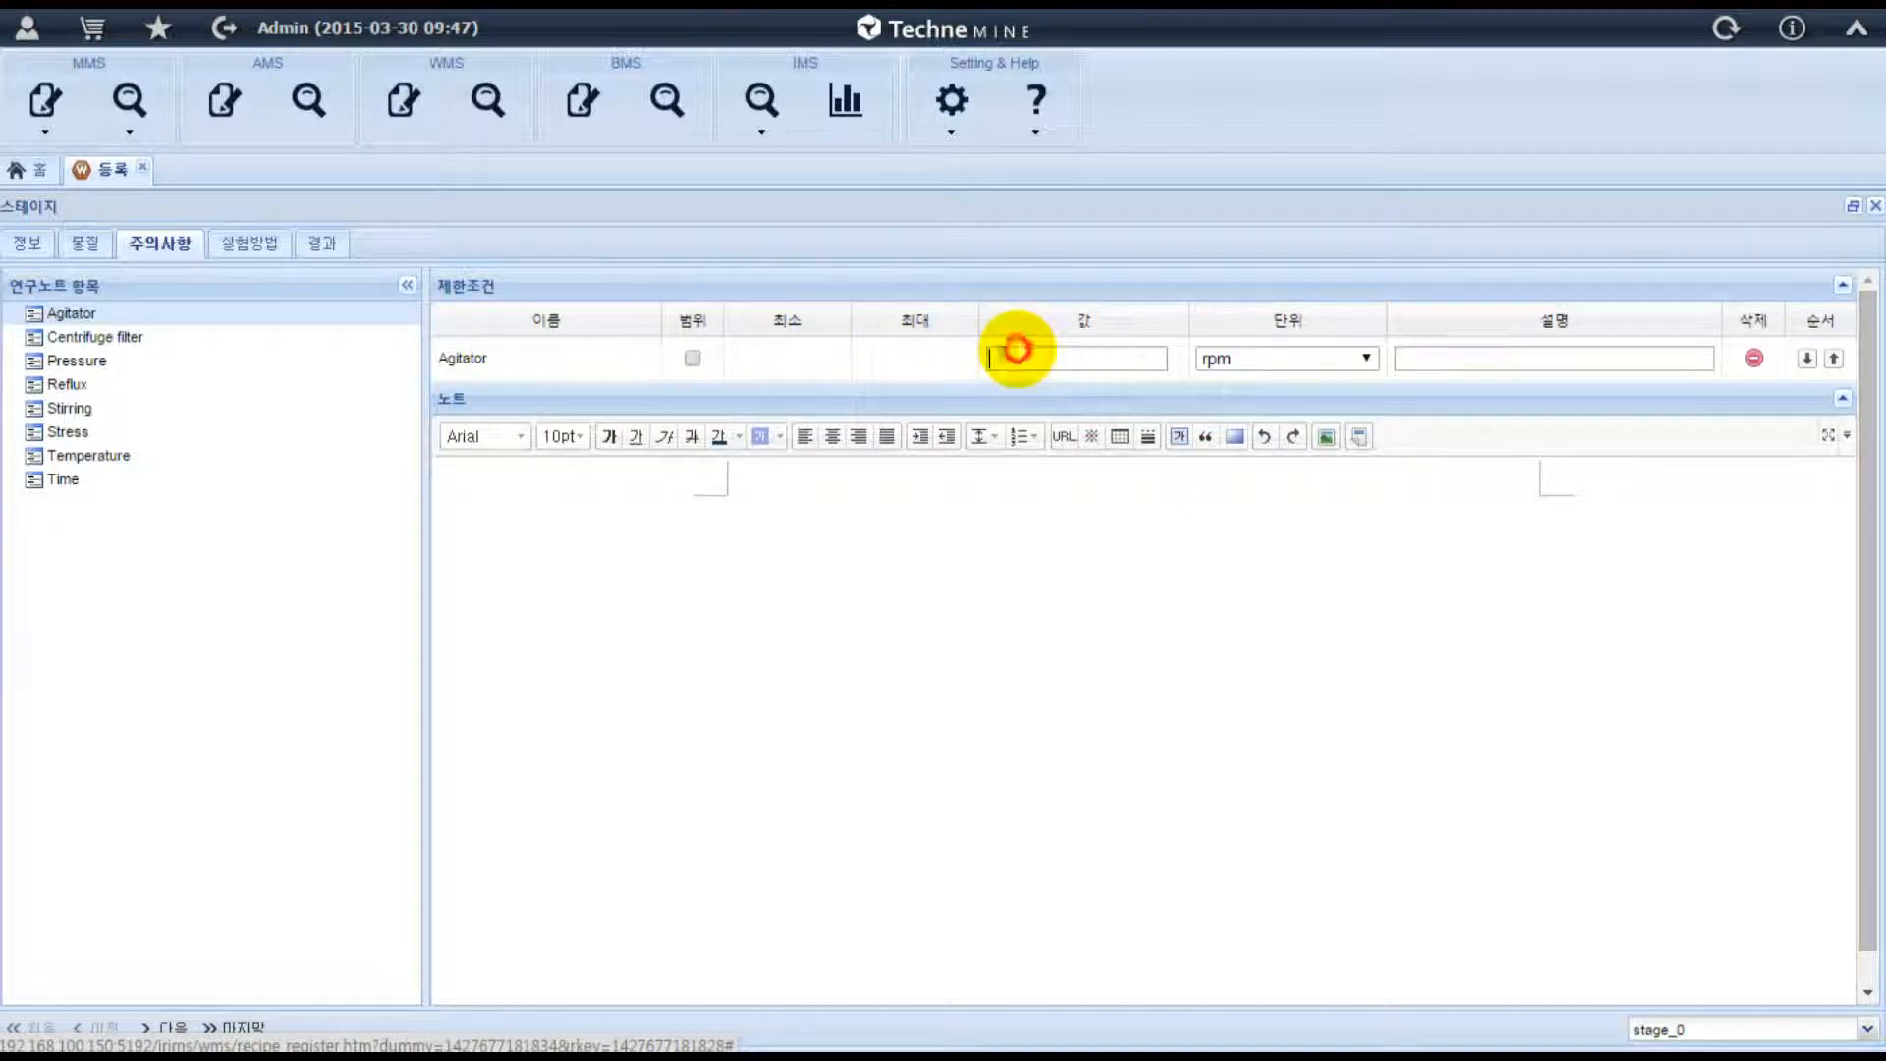
text(25000)
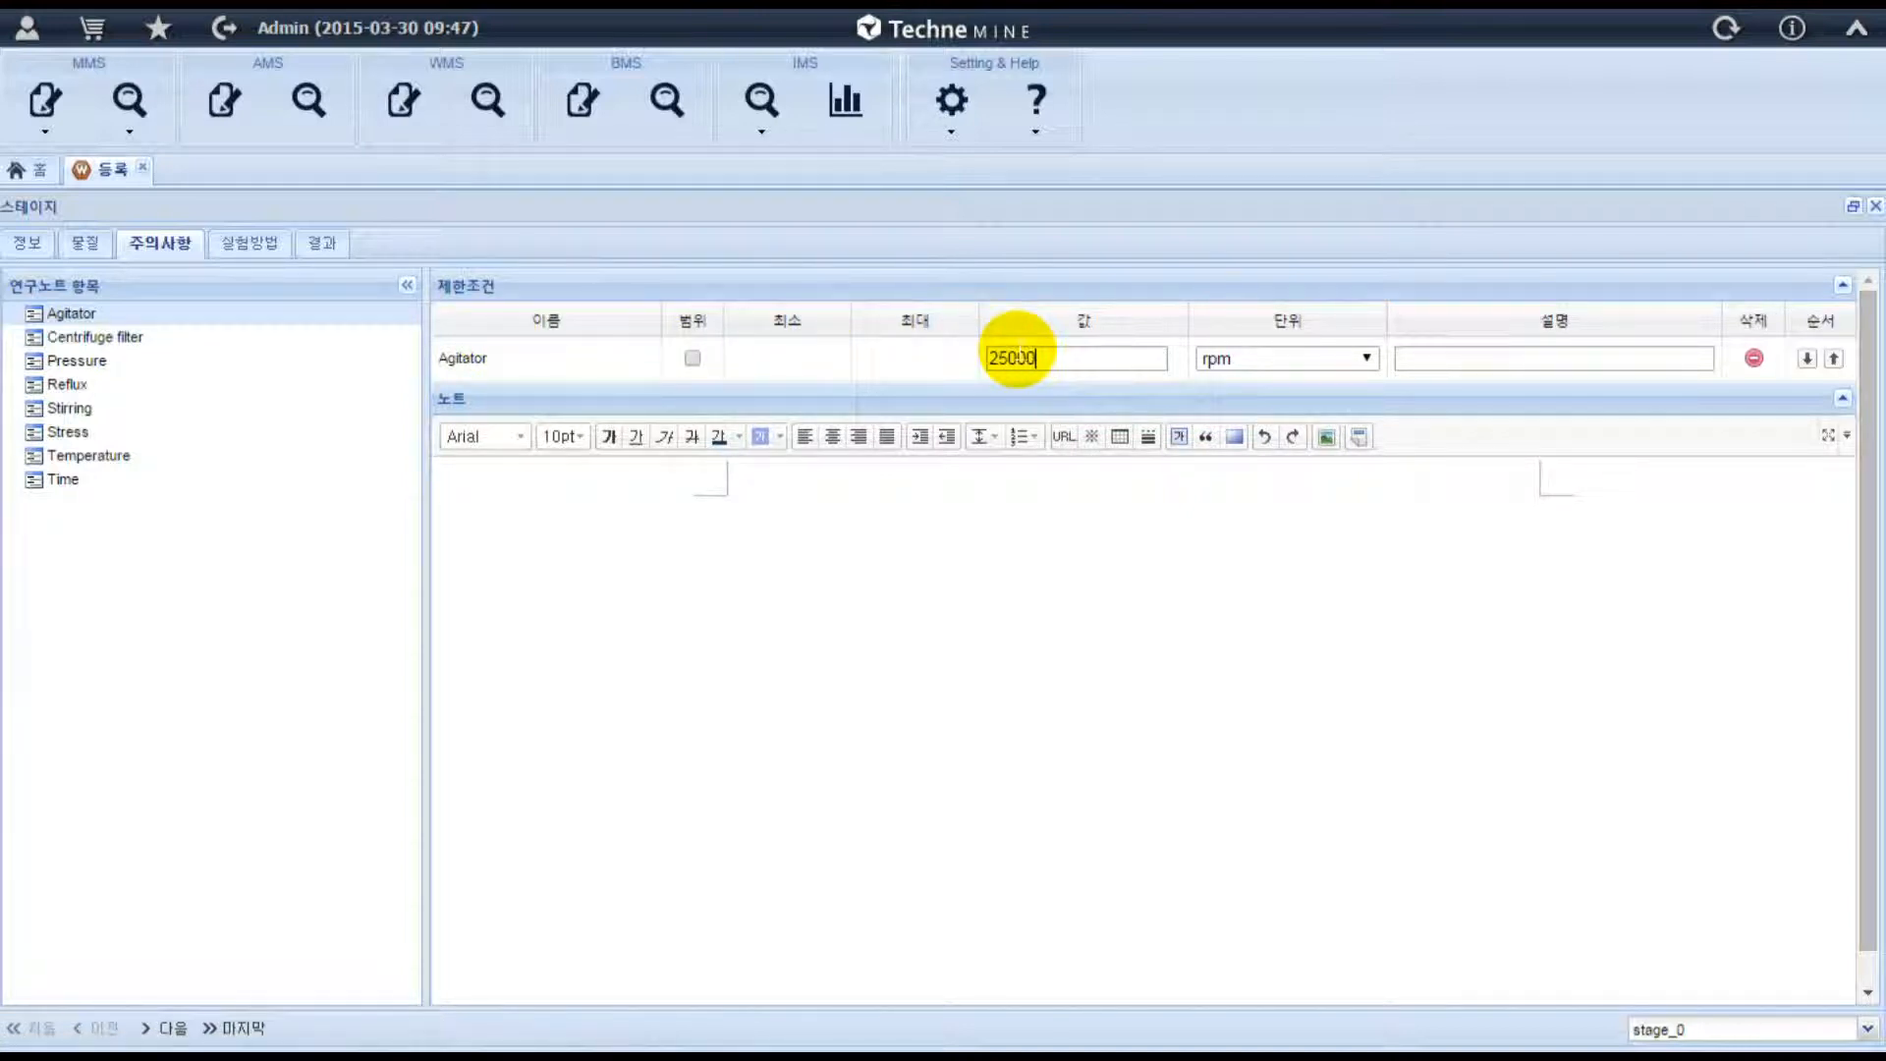
click(1273, 361)
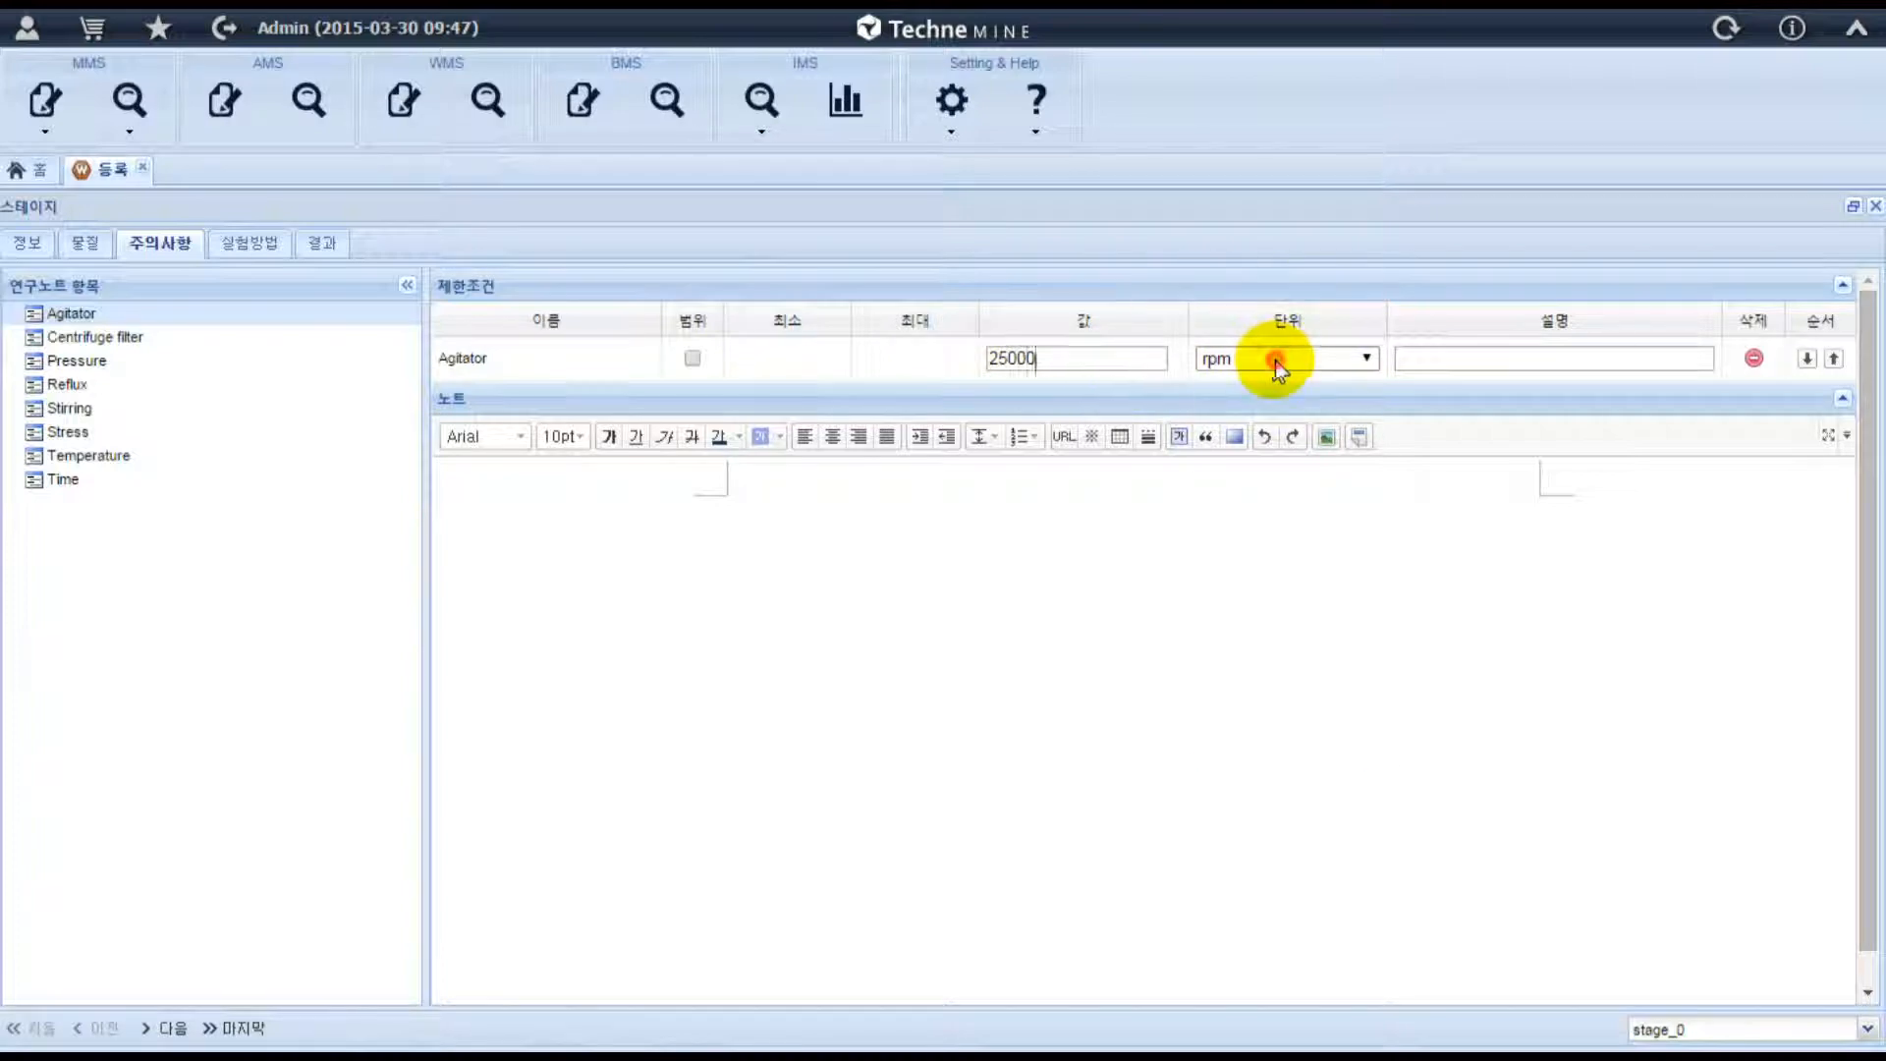
click(1275, 361)
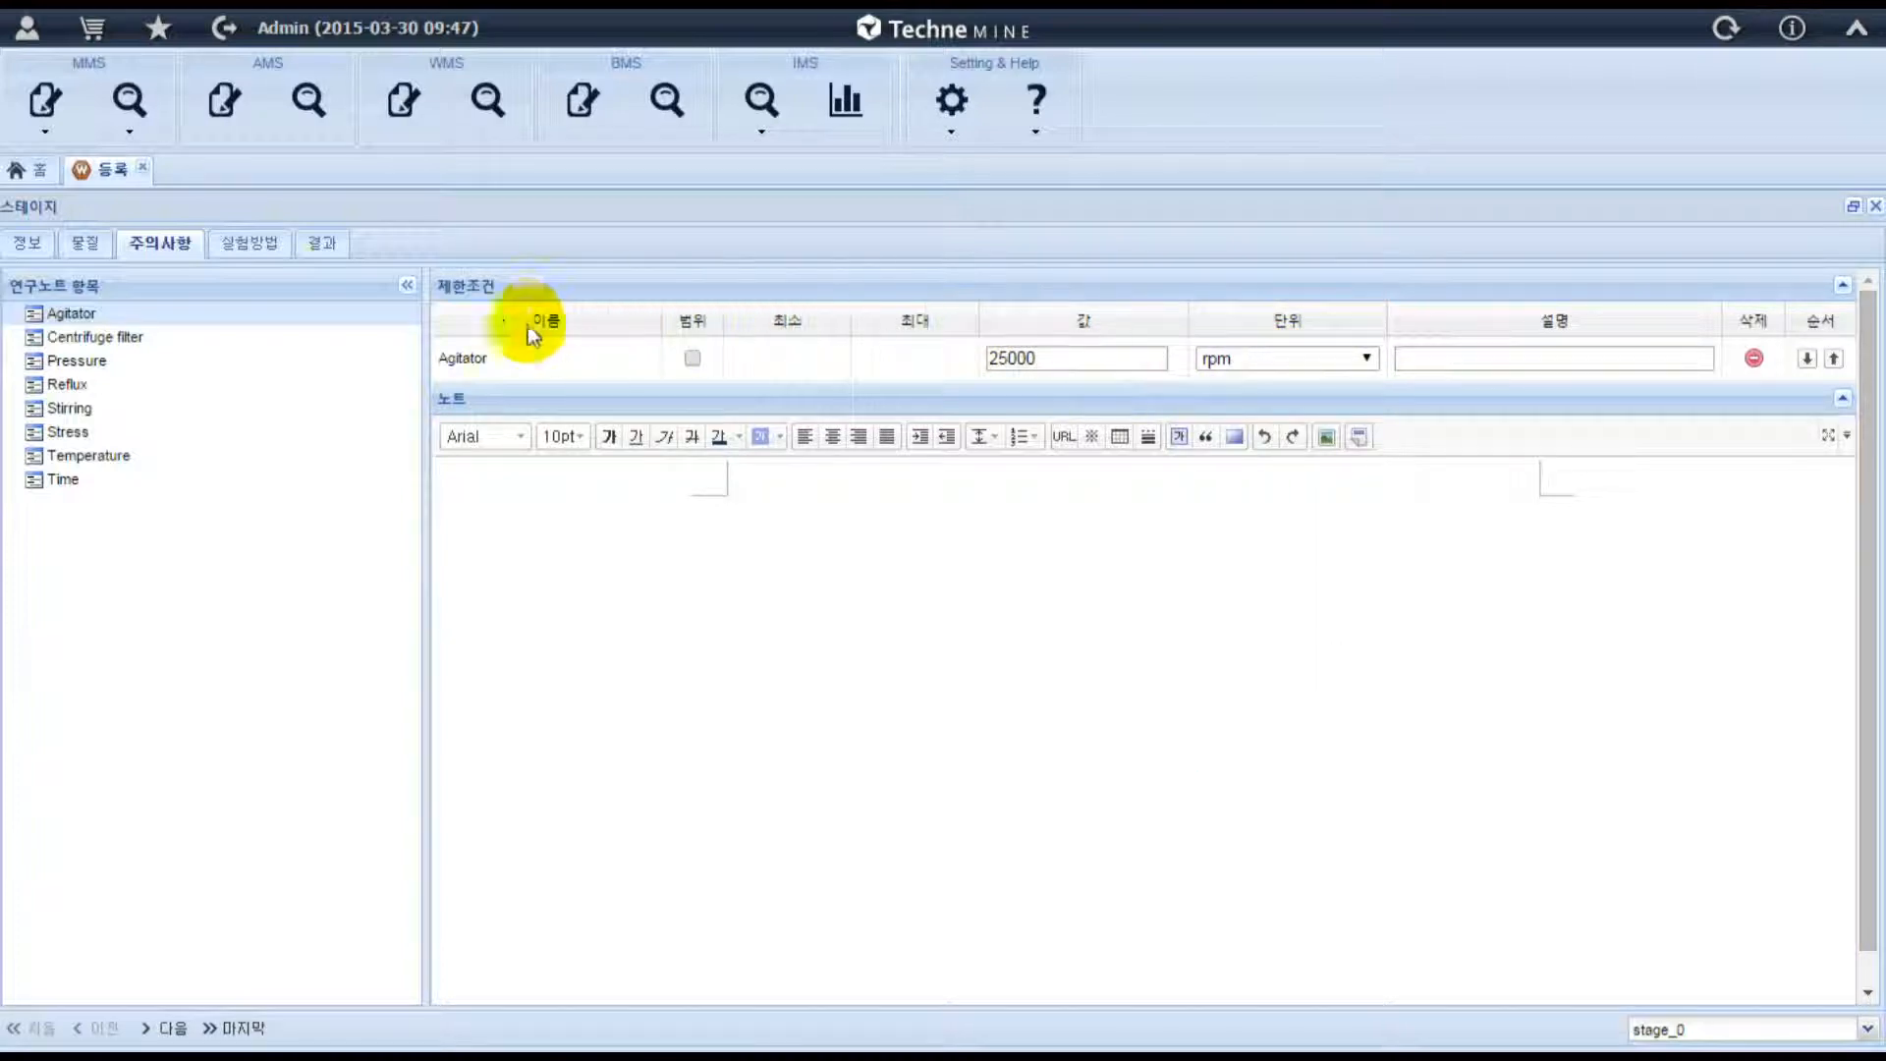
Add experiment method parameters for Agitation Temperature at 25 °C and Agitation Time at 60 min.
click(246, 246)
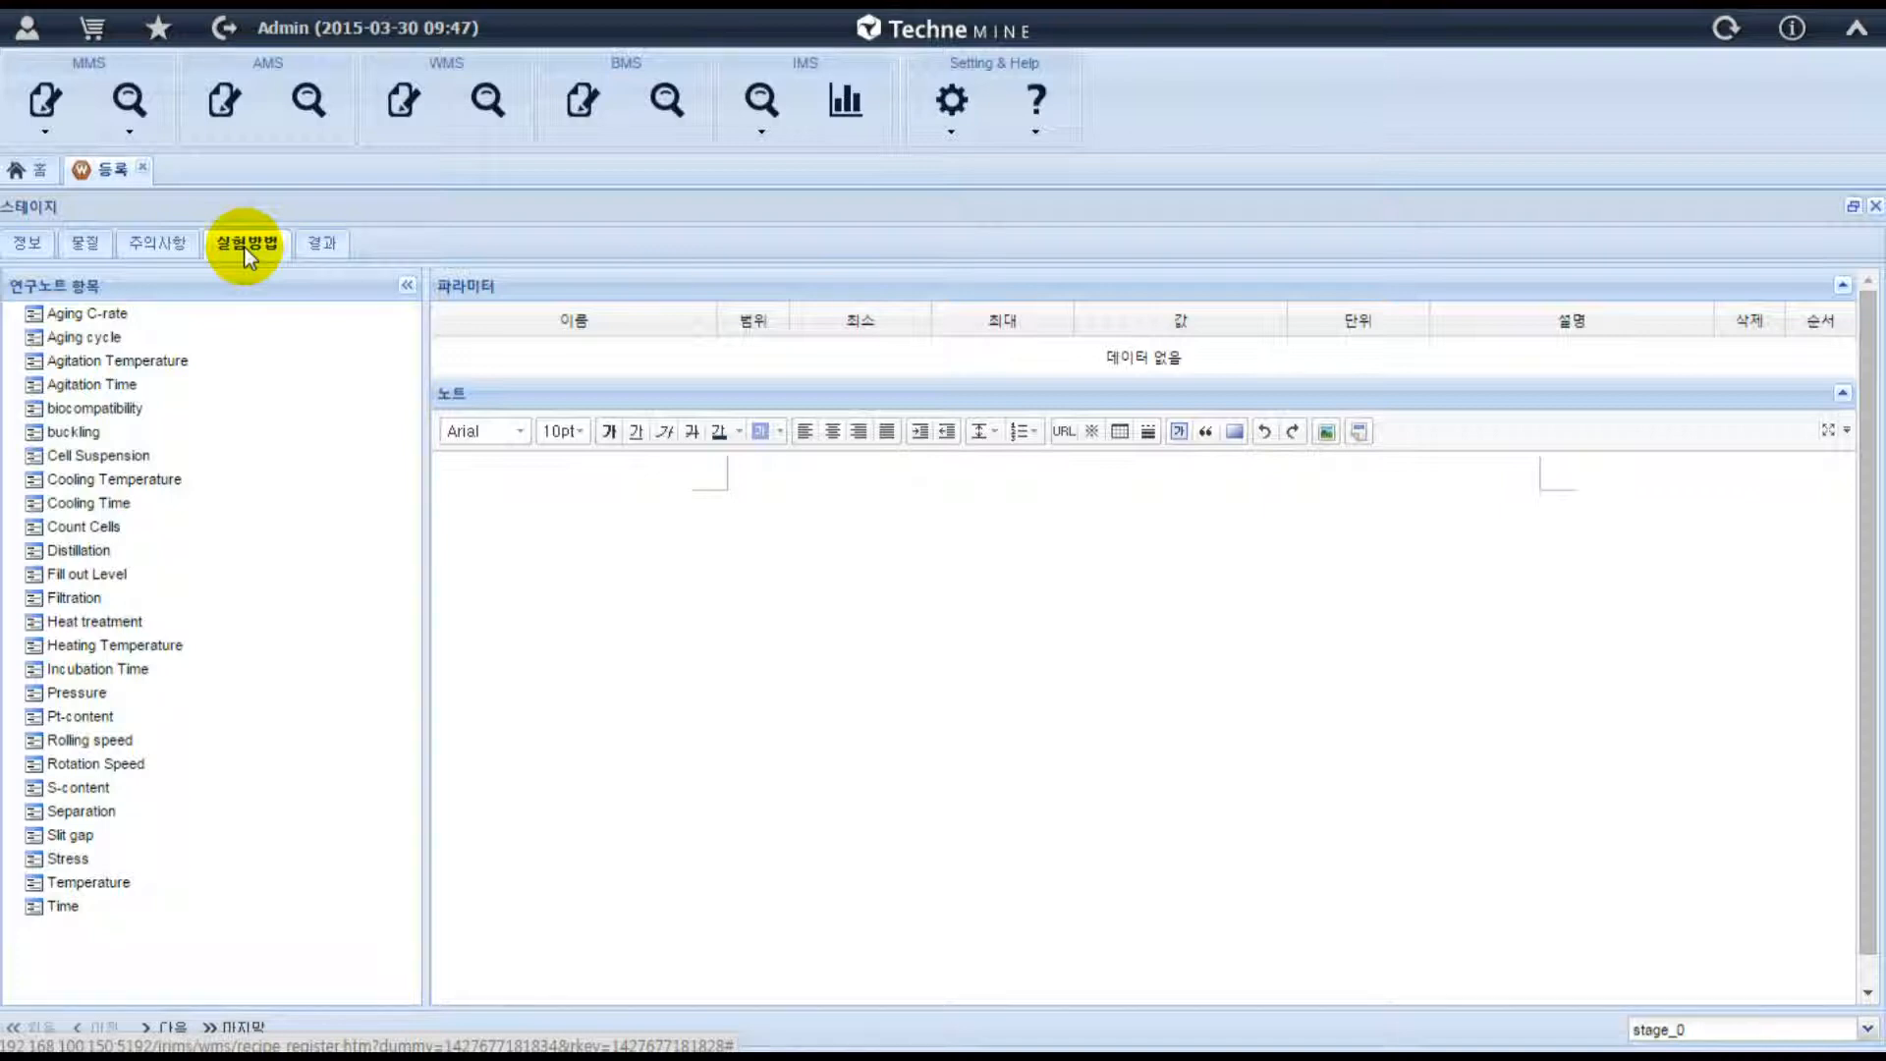
click(169, 366)
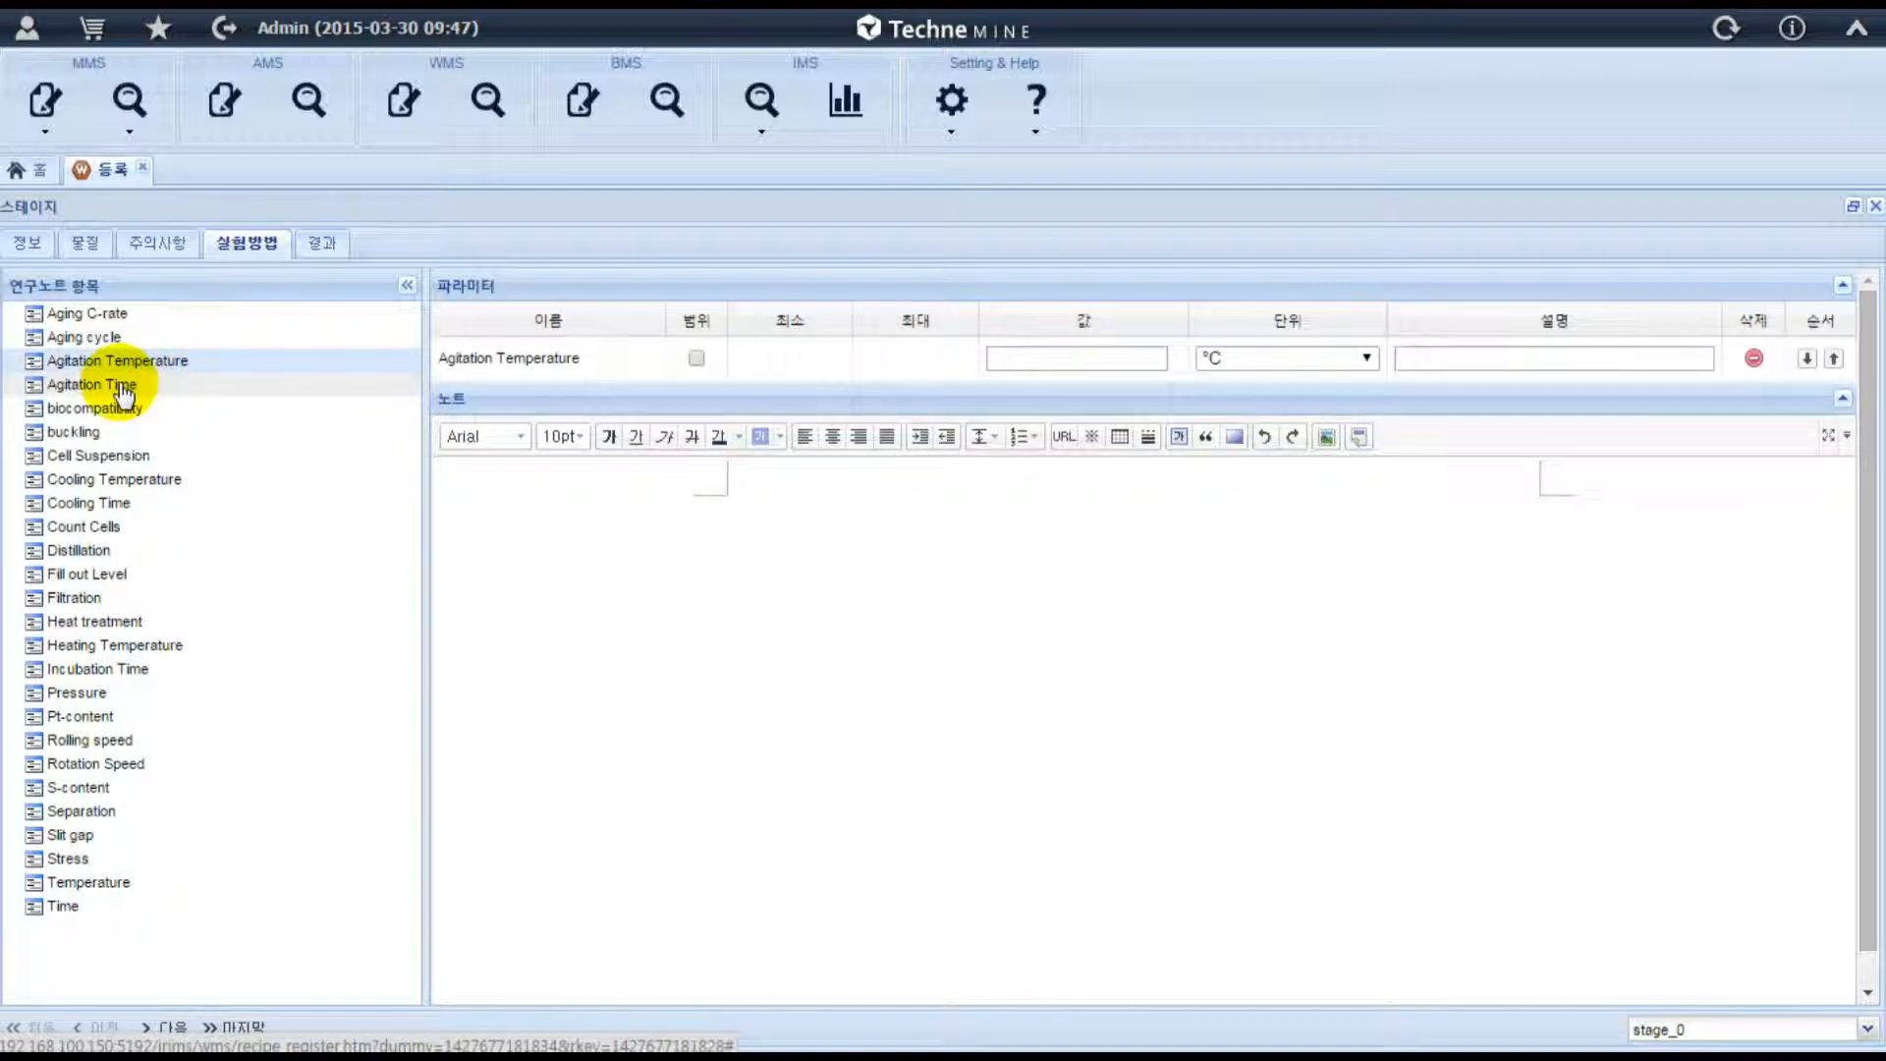
click(123, 386)
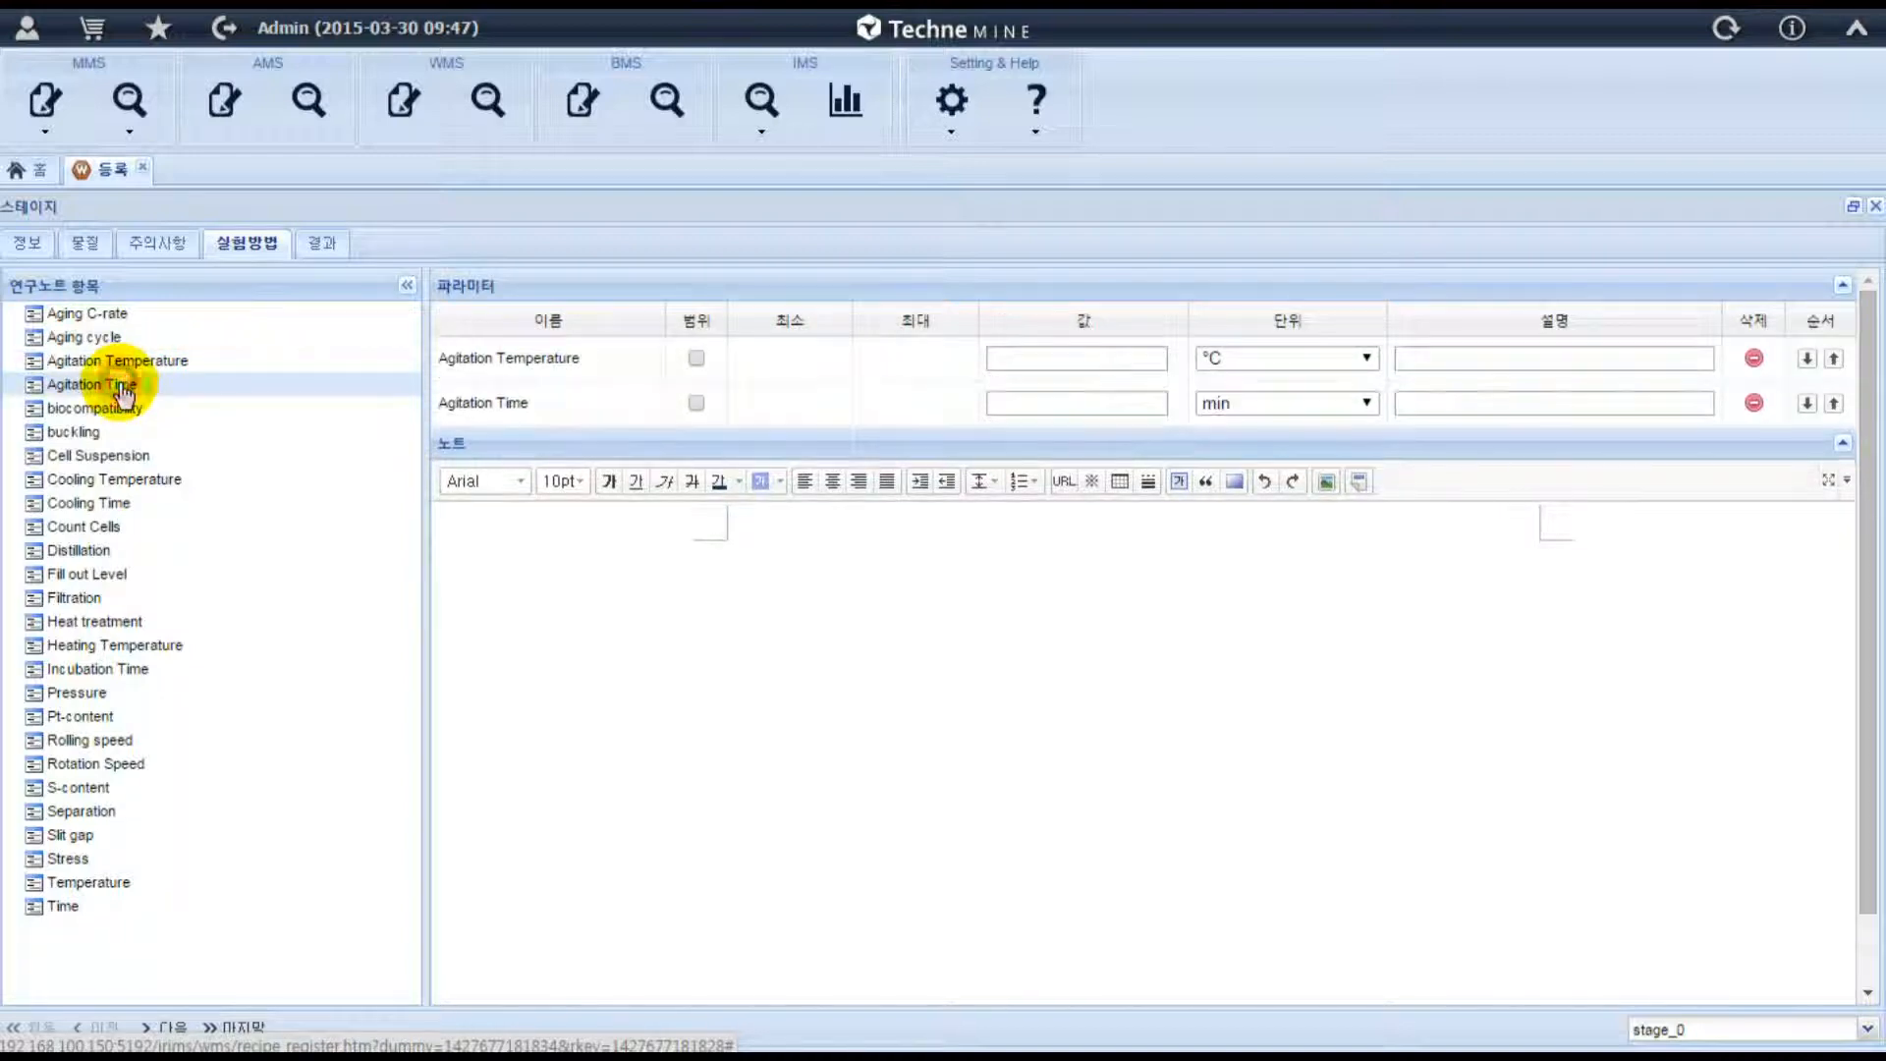
click(998, 358)
text(25)
click(1011, 401)
text(60)
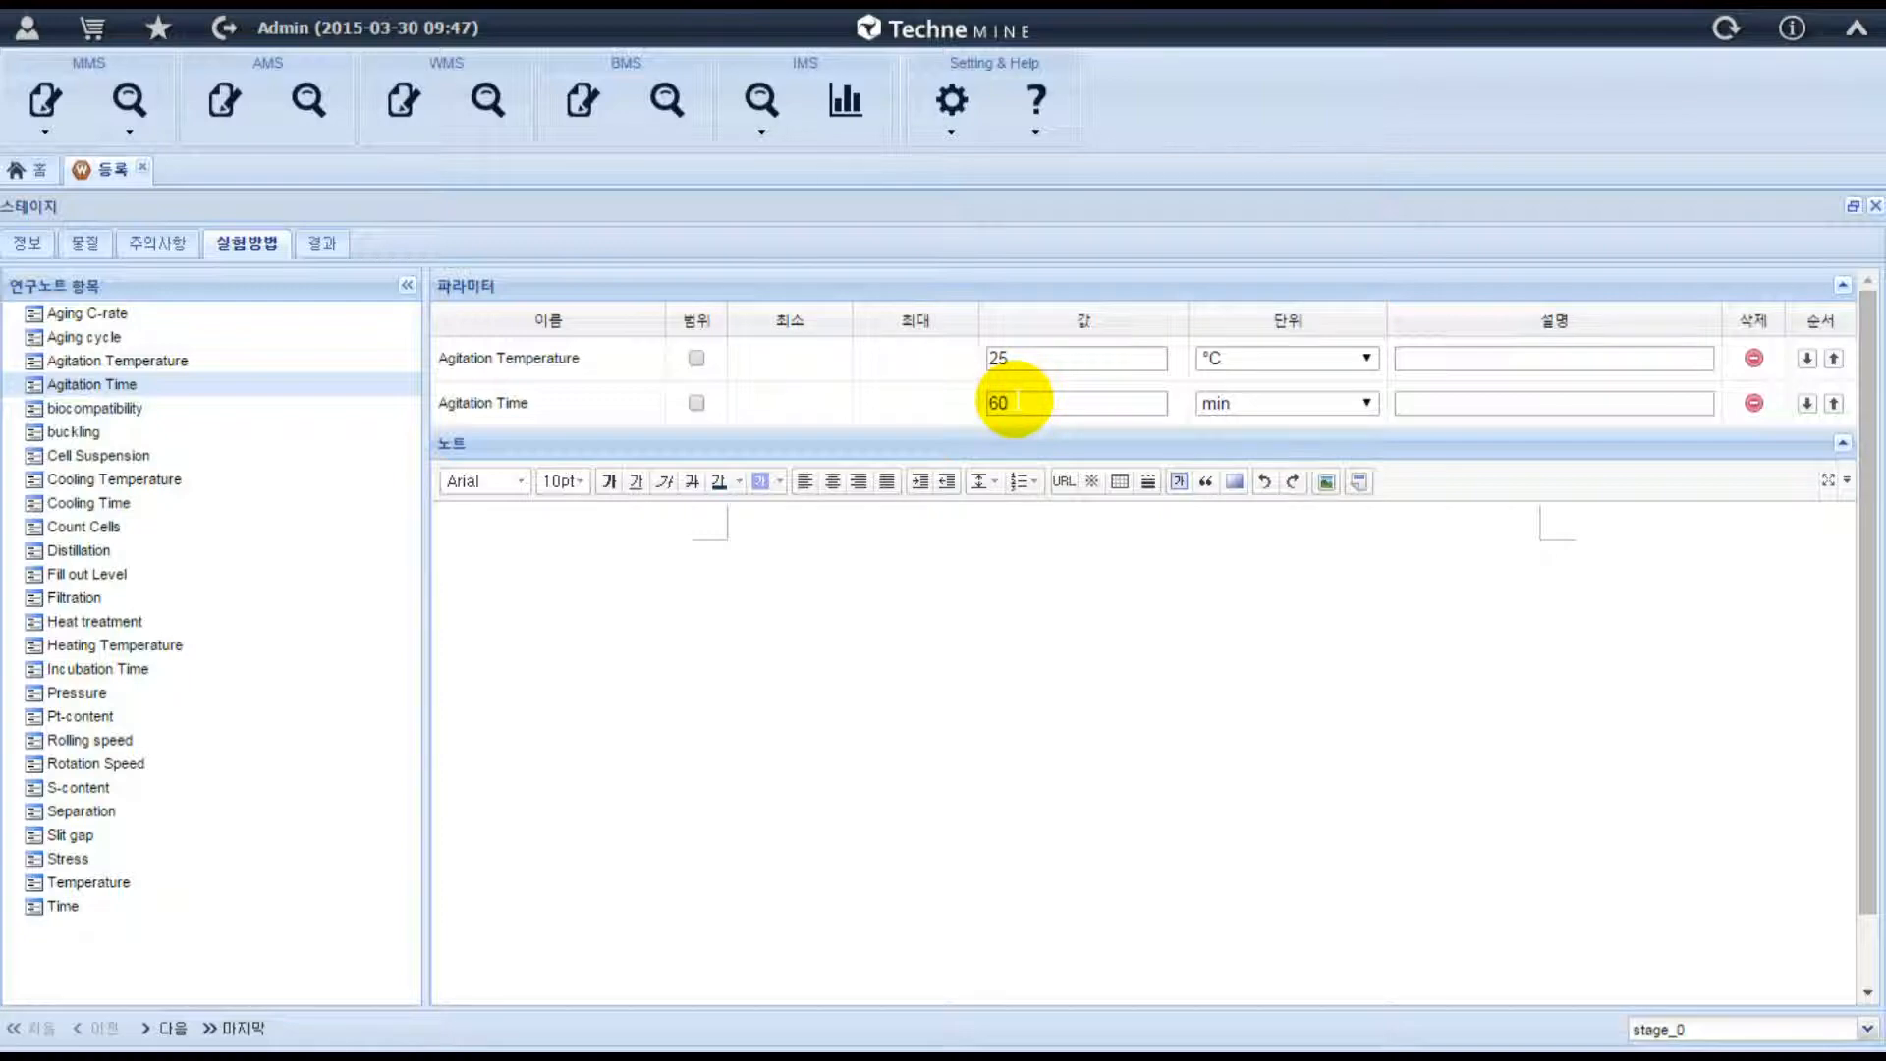
Add a Conductivity property with a value of 25.12 mS to the stage's results.
click(337, 243)
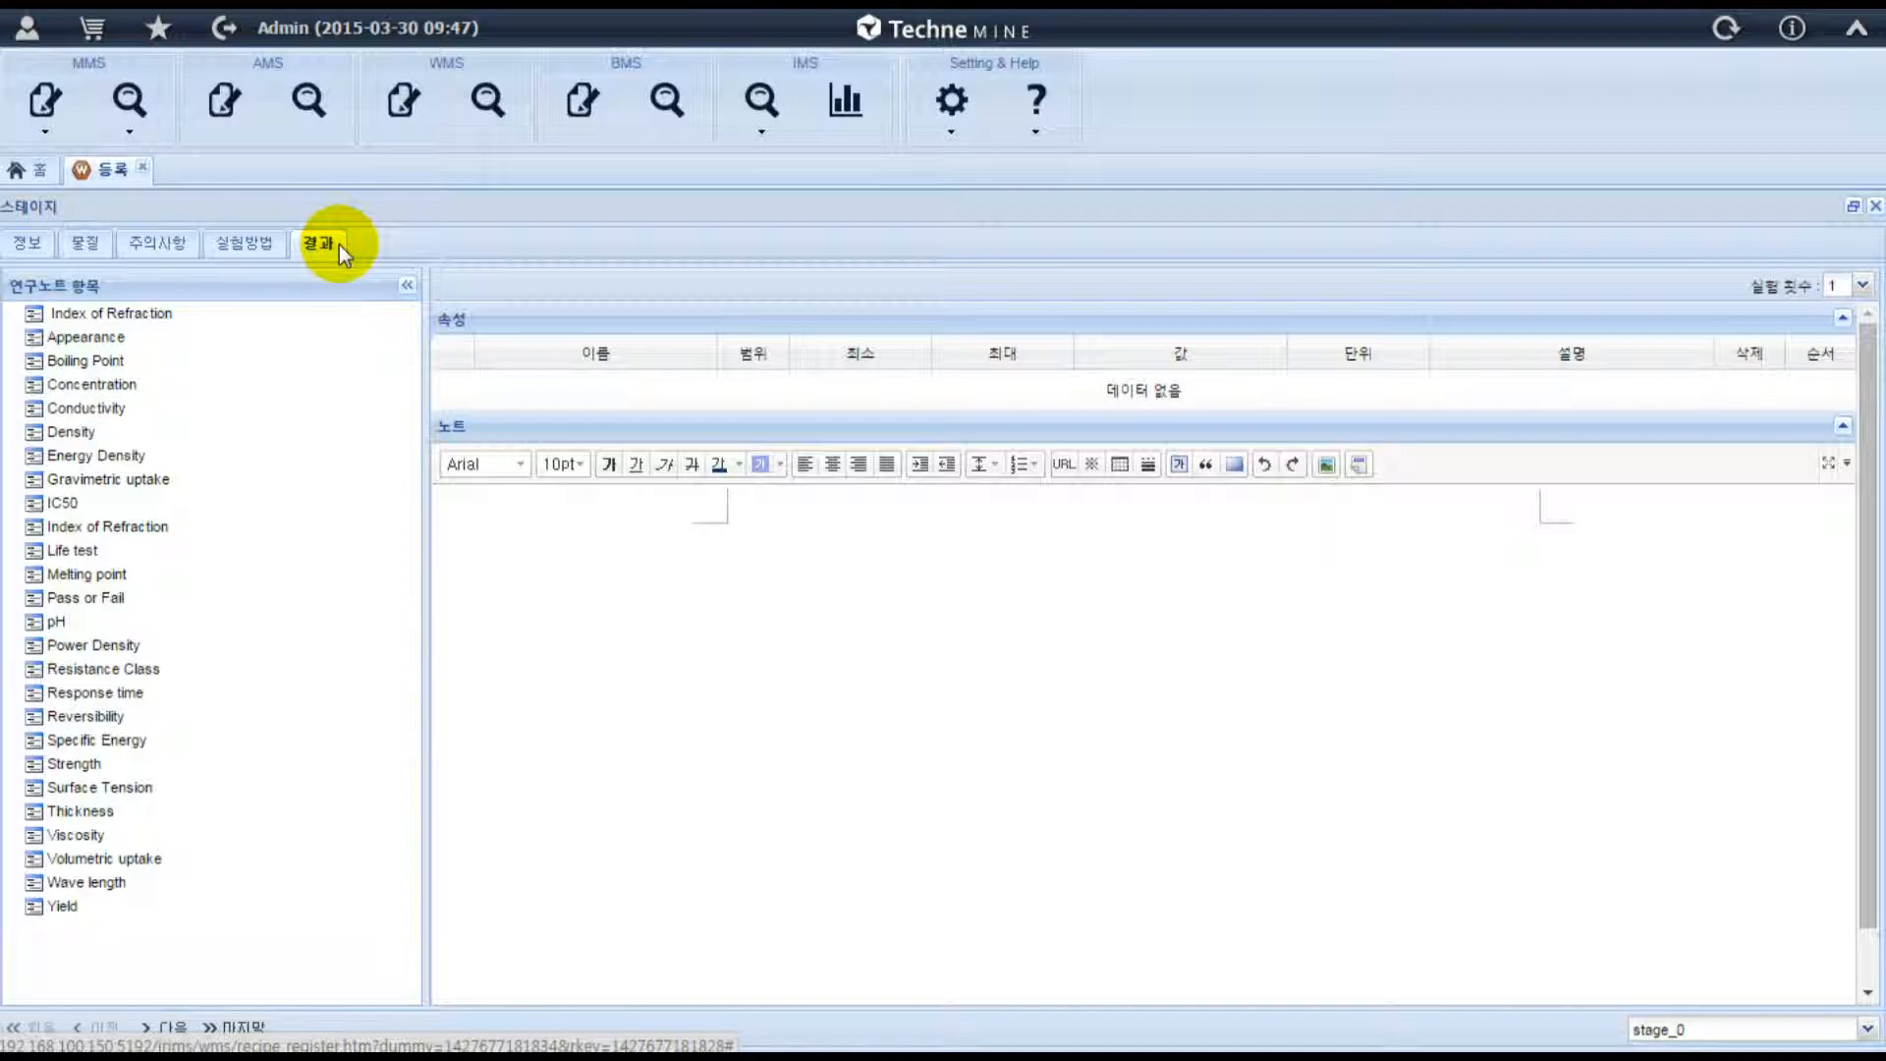
drag(119, 409, 530, 390)
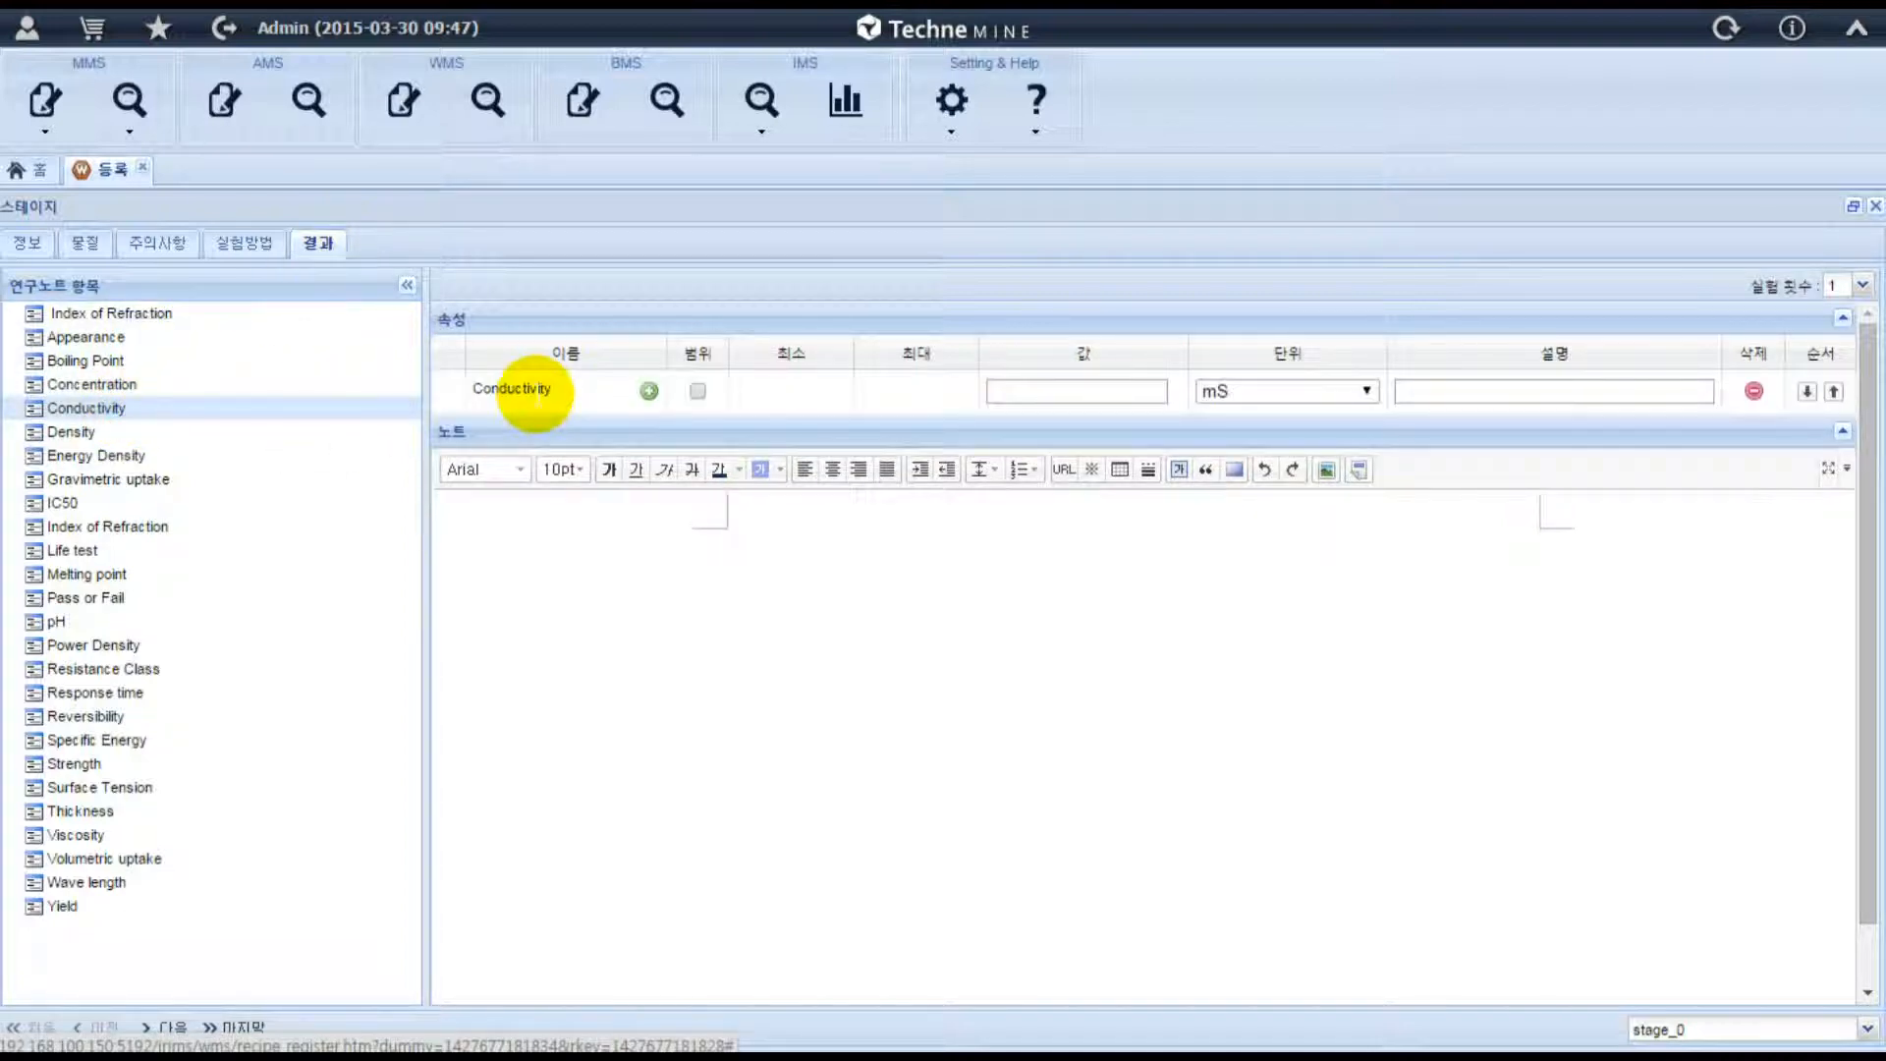
click(1019, 391)
text(25.12)
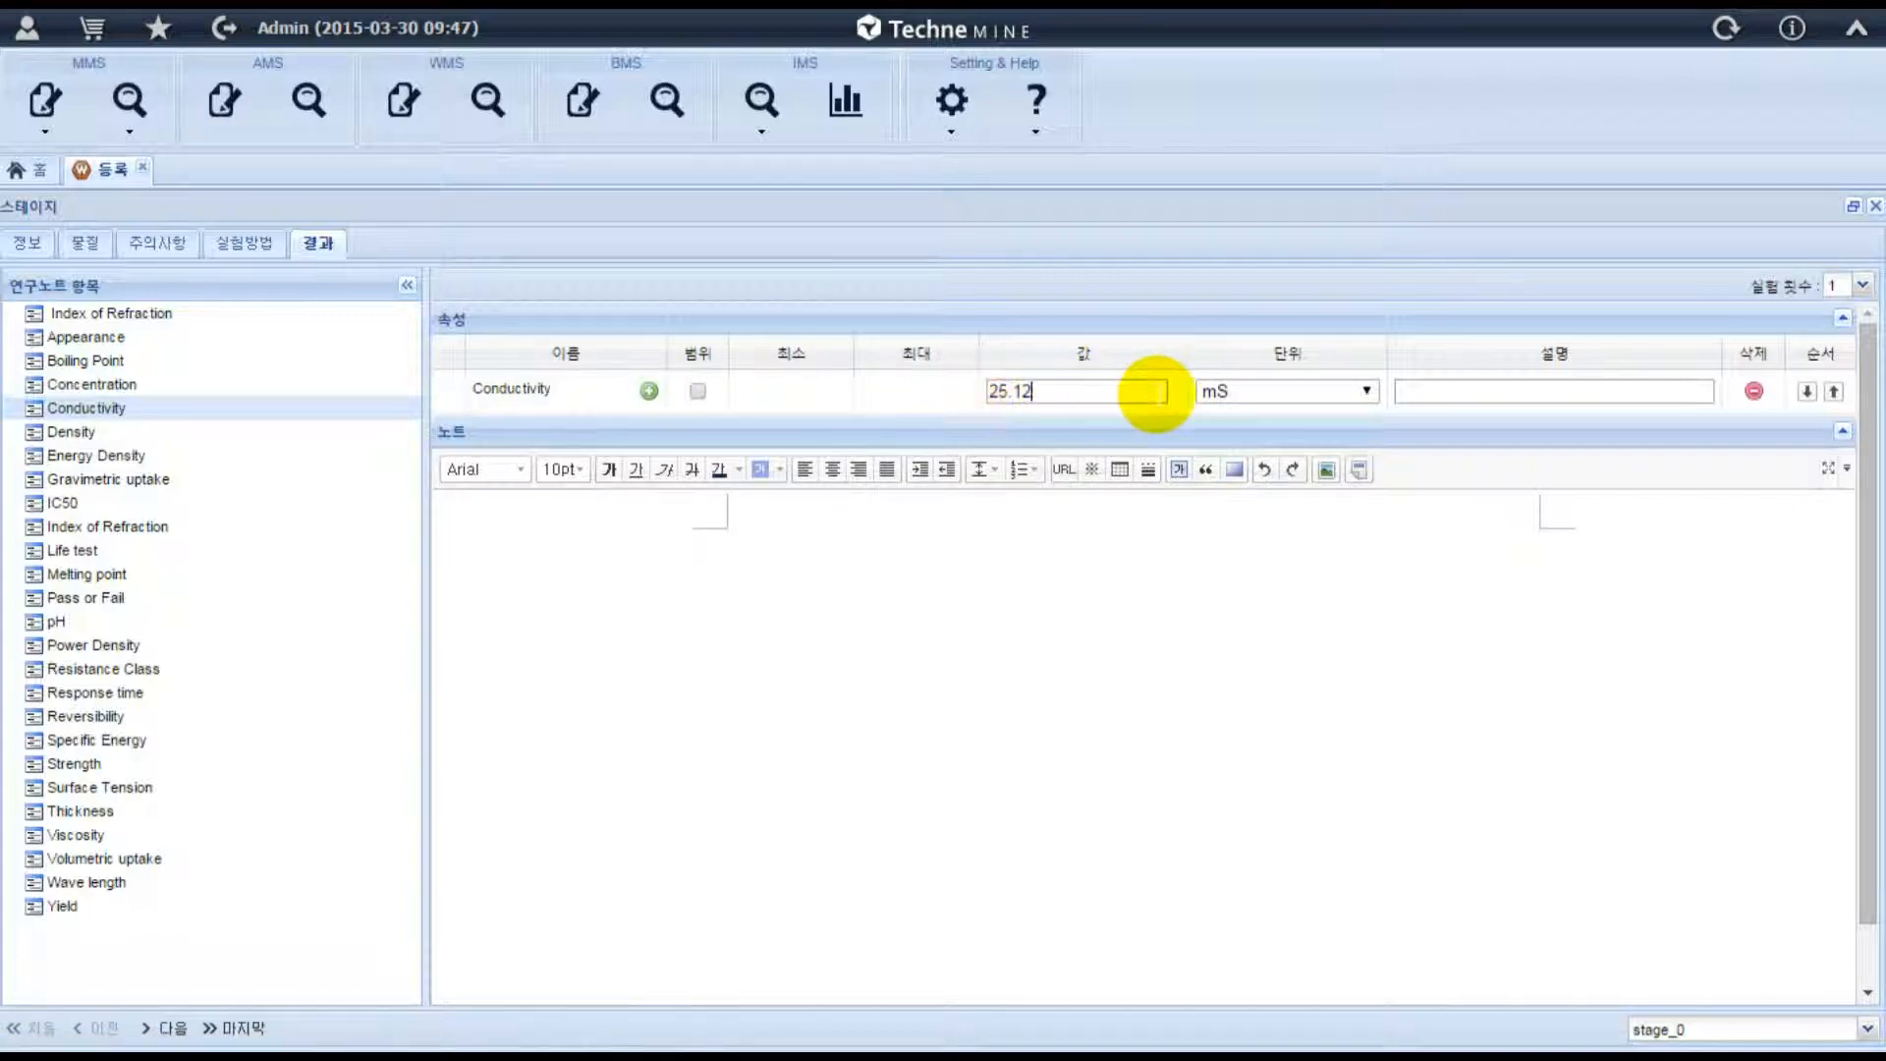
Set the experiment count for the stage's results to 5 to provide five Conductivity value rows.
click(1862, 287)
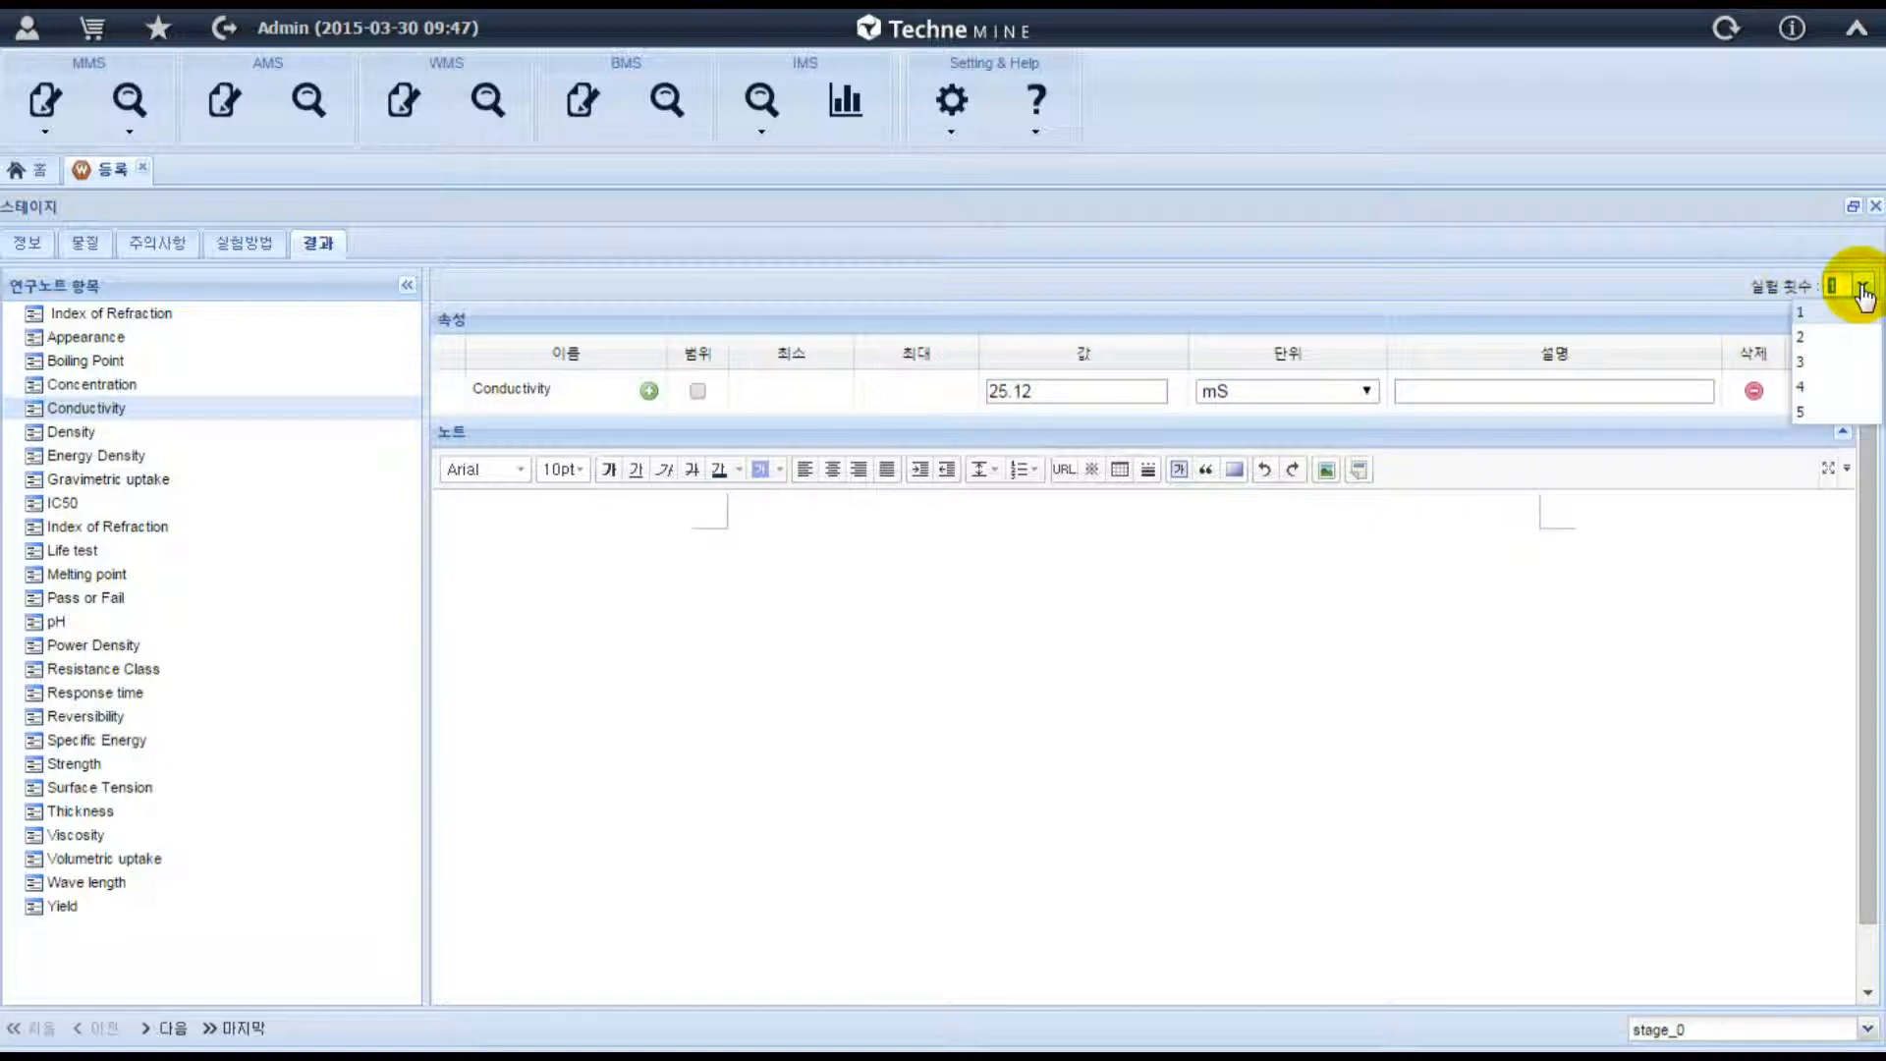
click(1811, 413)
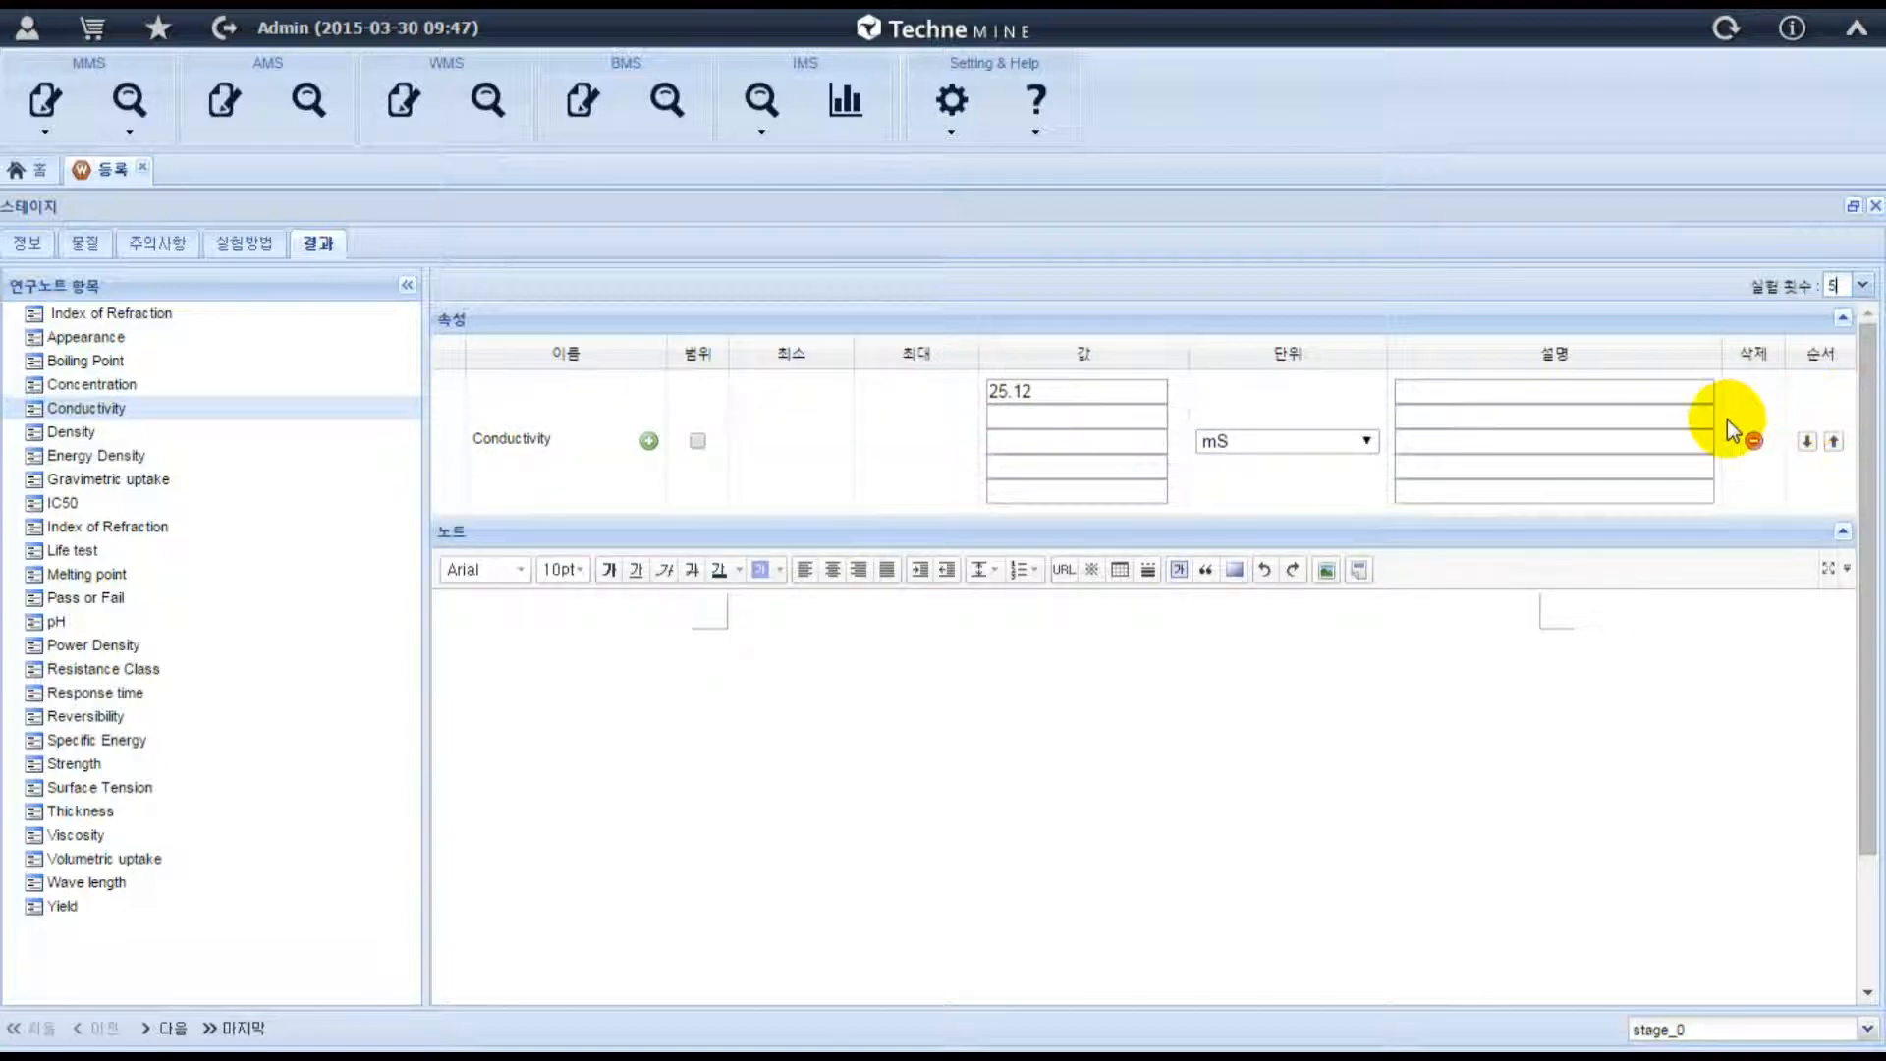
click(1104, 416)
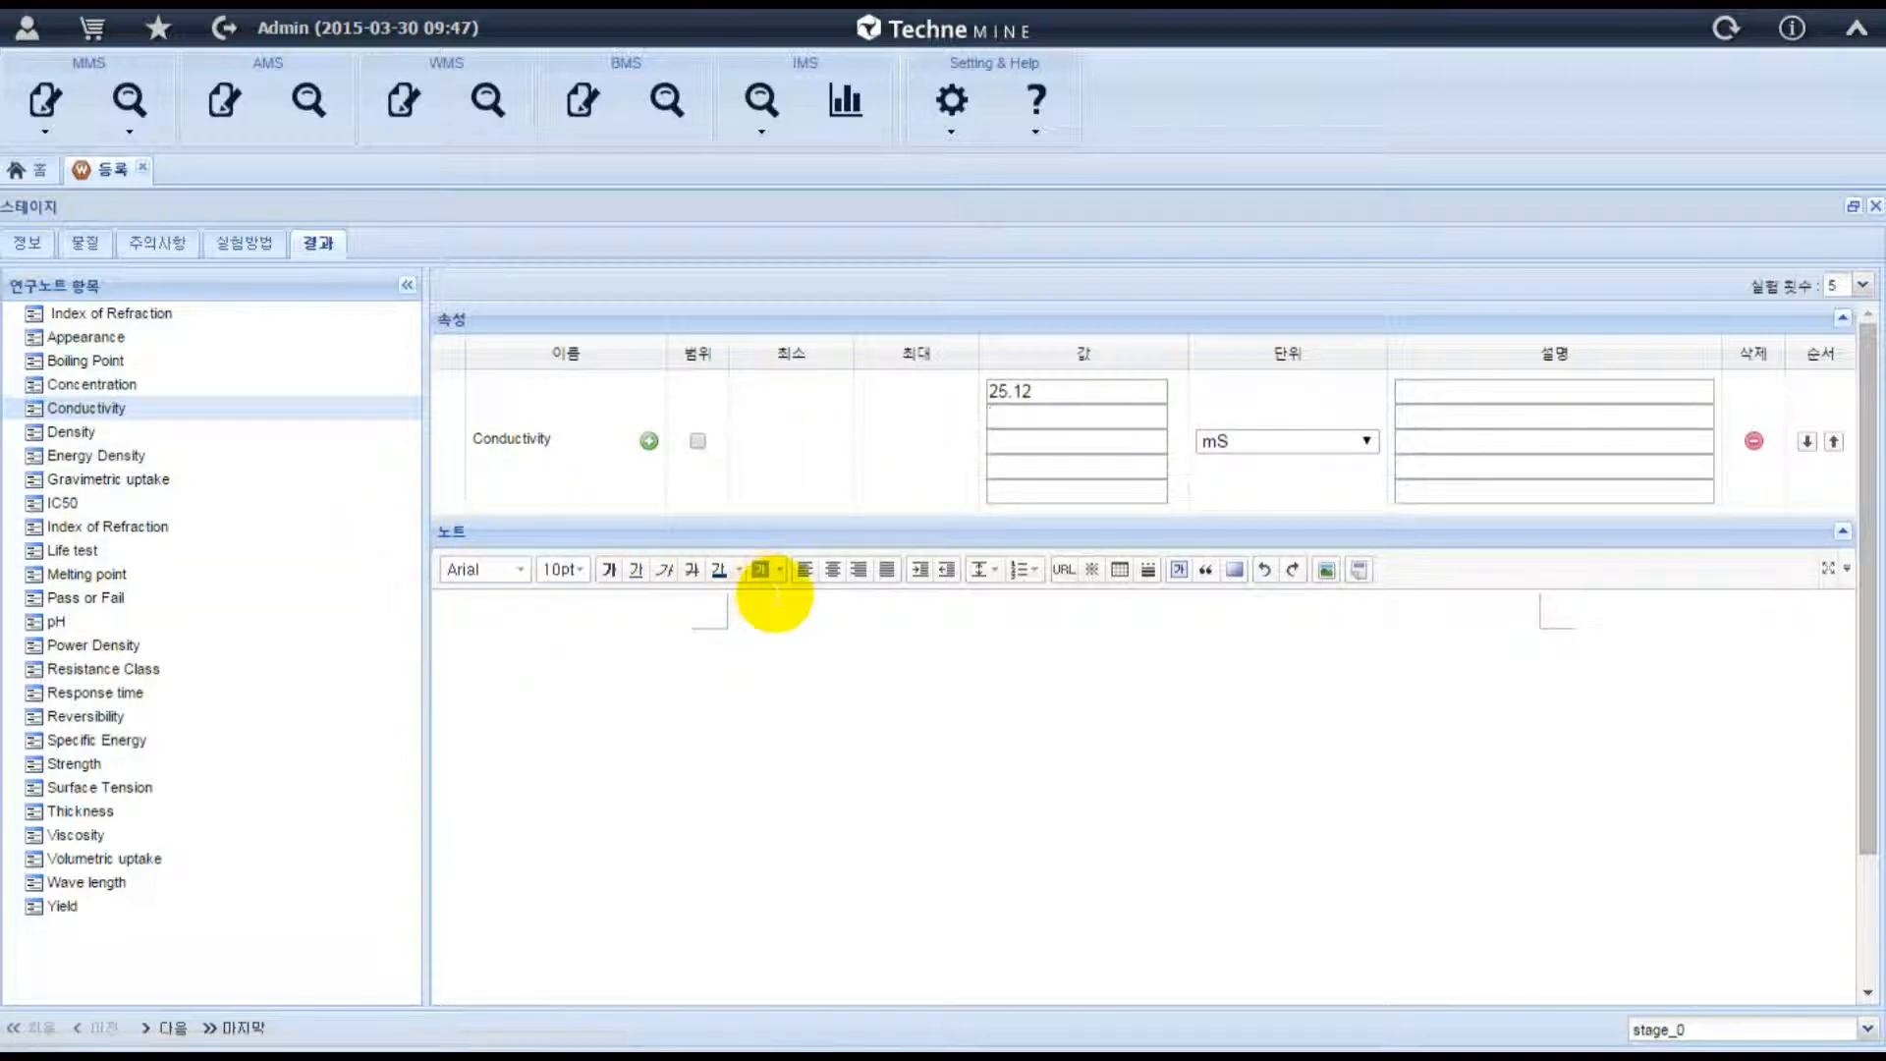
Write "test" in the results note and insert a table with three rows and three columns.
click(776, 634)
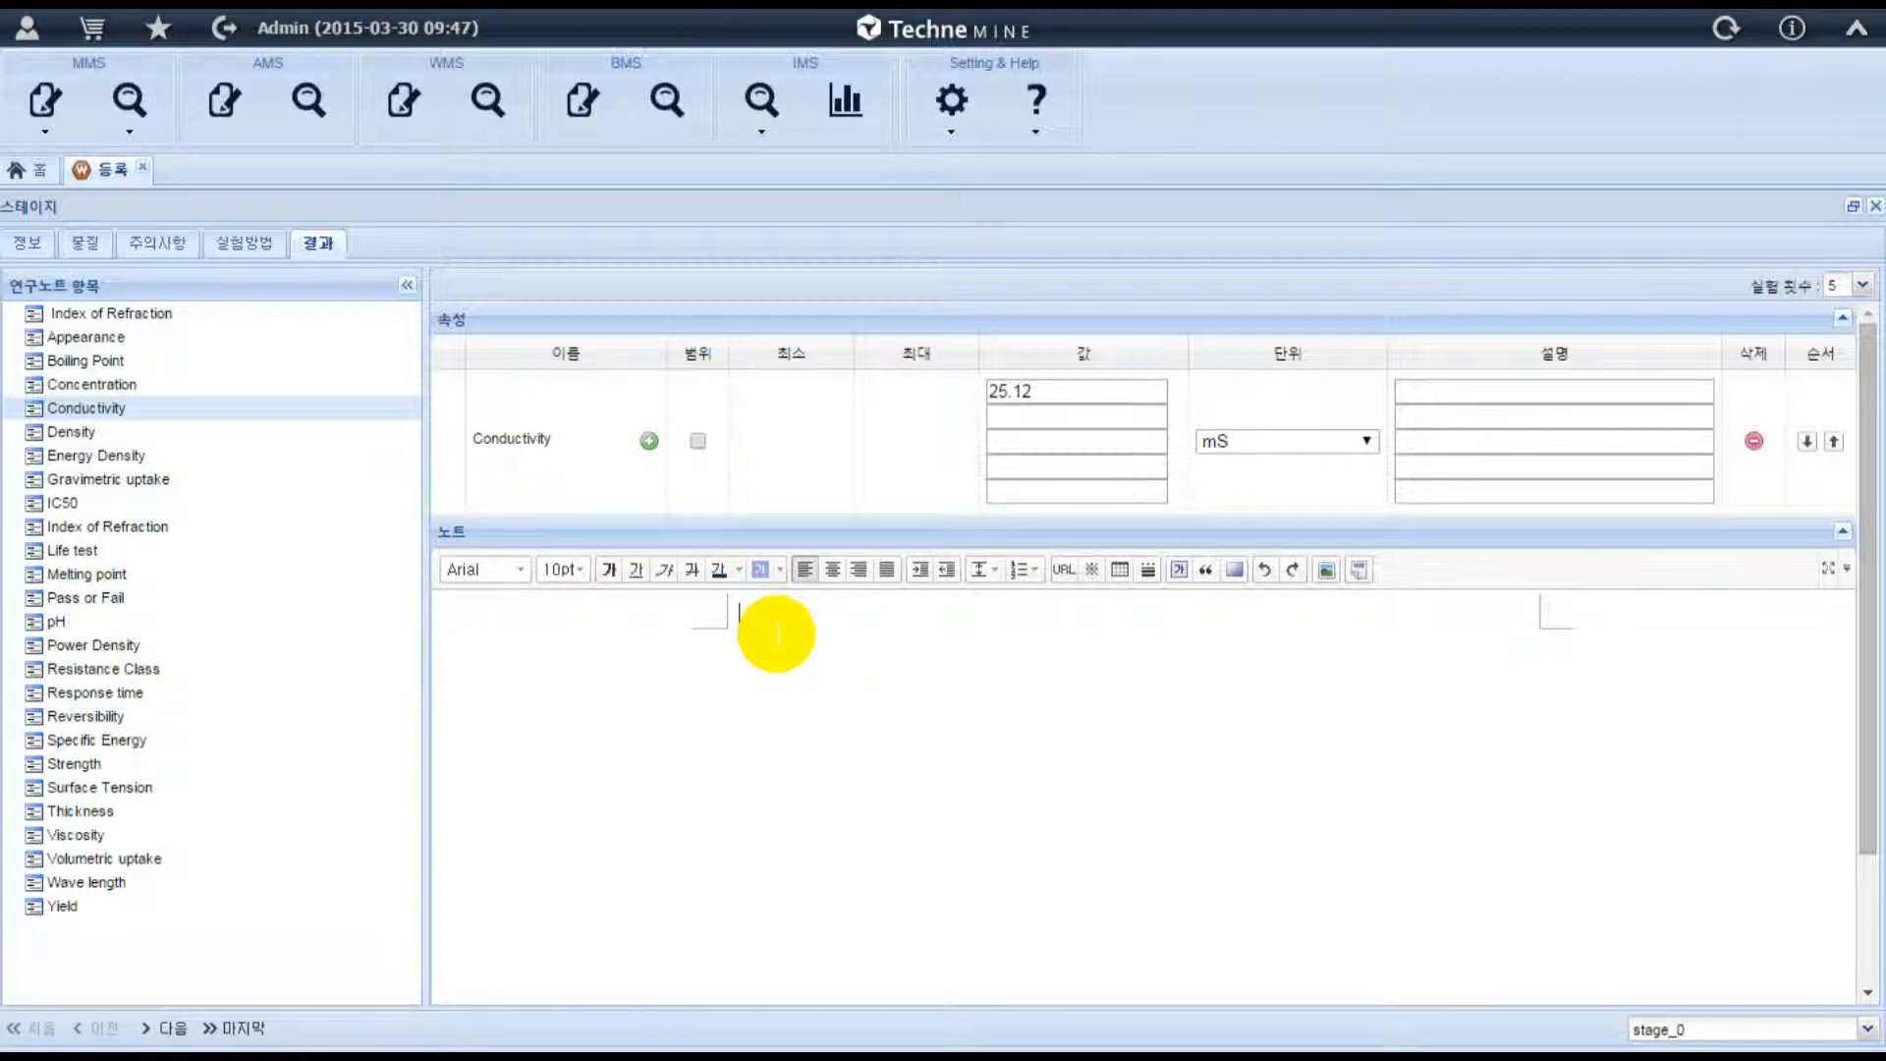
text(test)
click(1120, 570)
click(1167, 676)
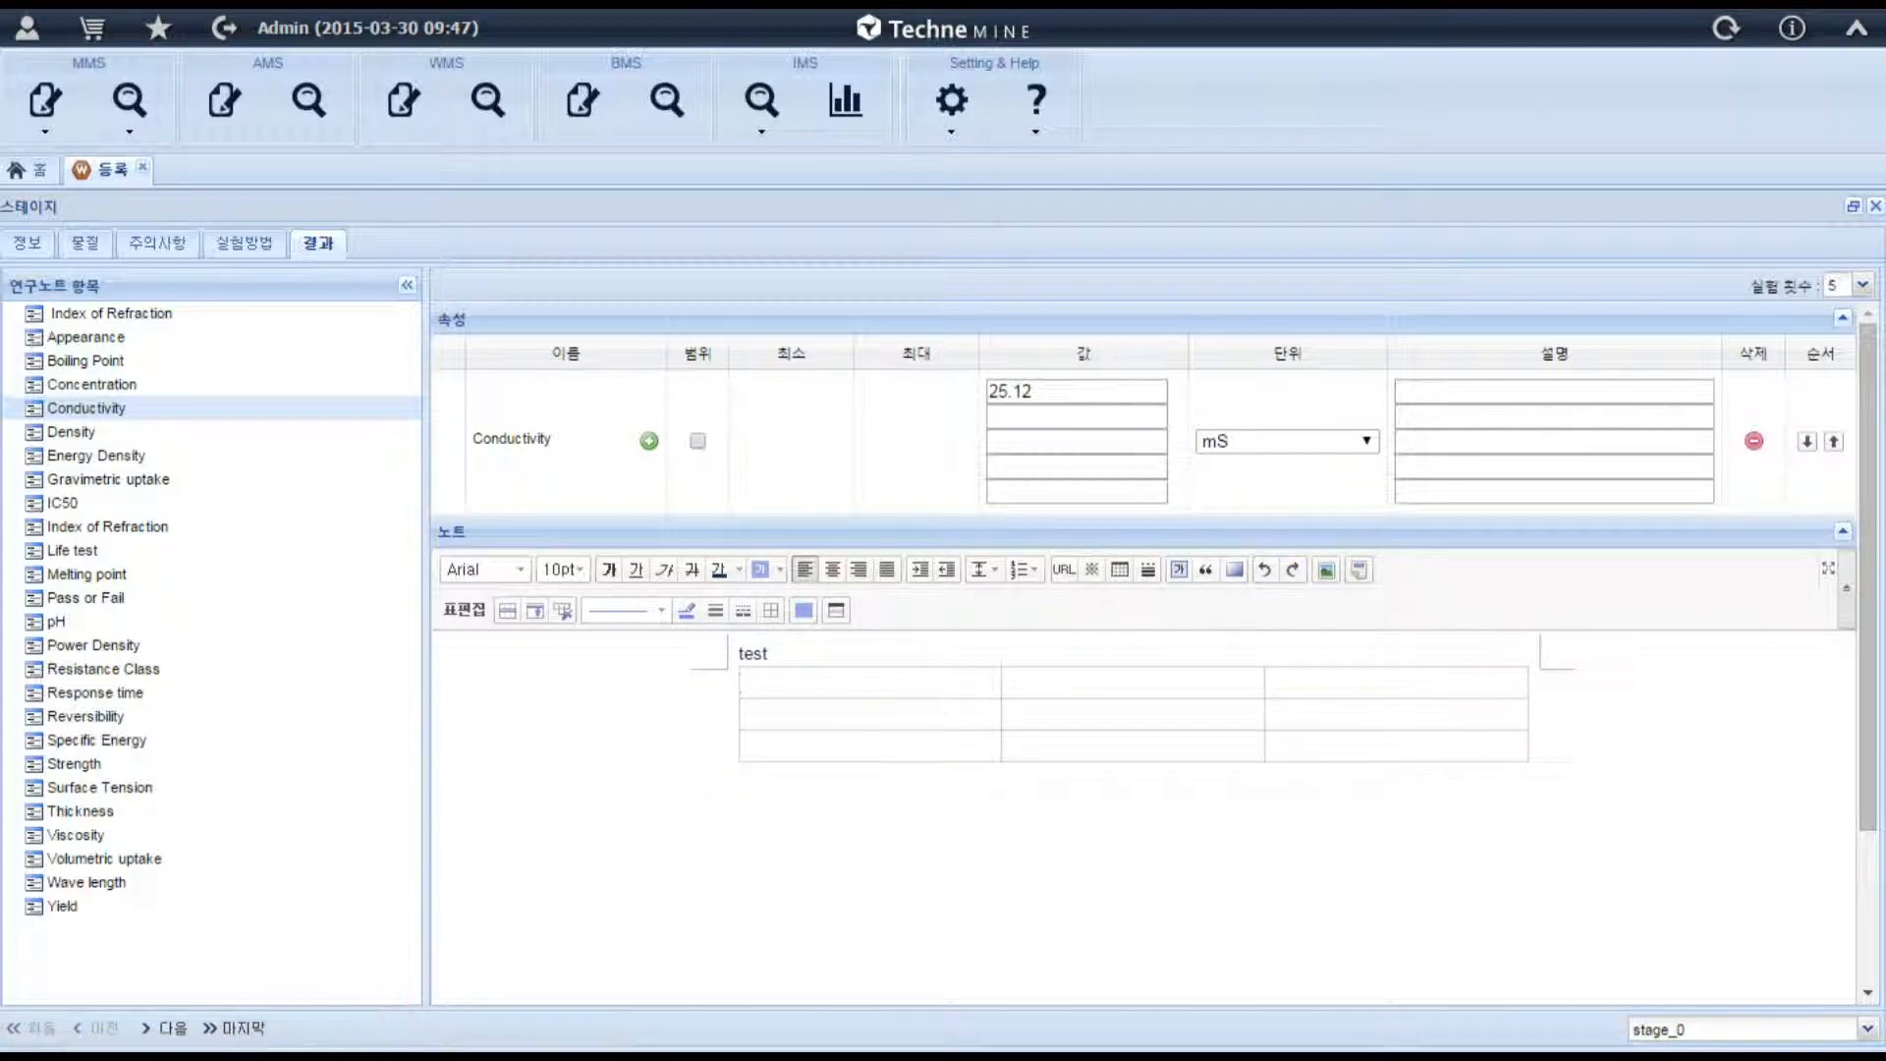
View the information of stage_2 and stage_3, and close the stage details to return to the flowchart.
click(175, 1031)
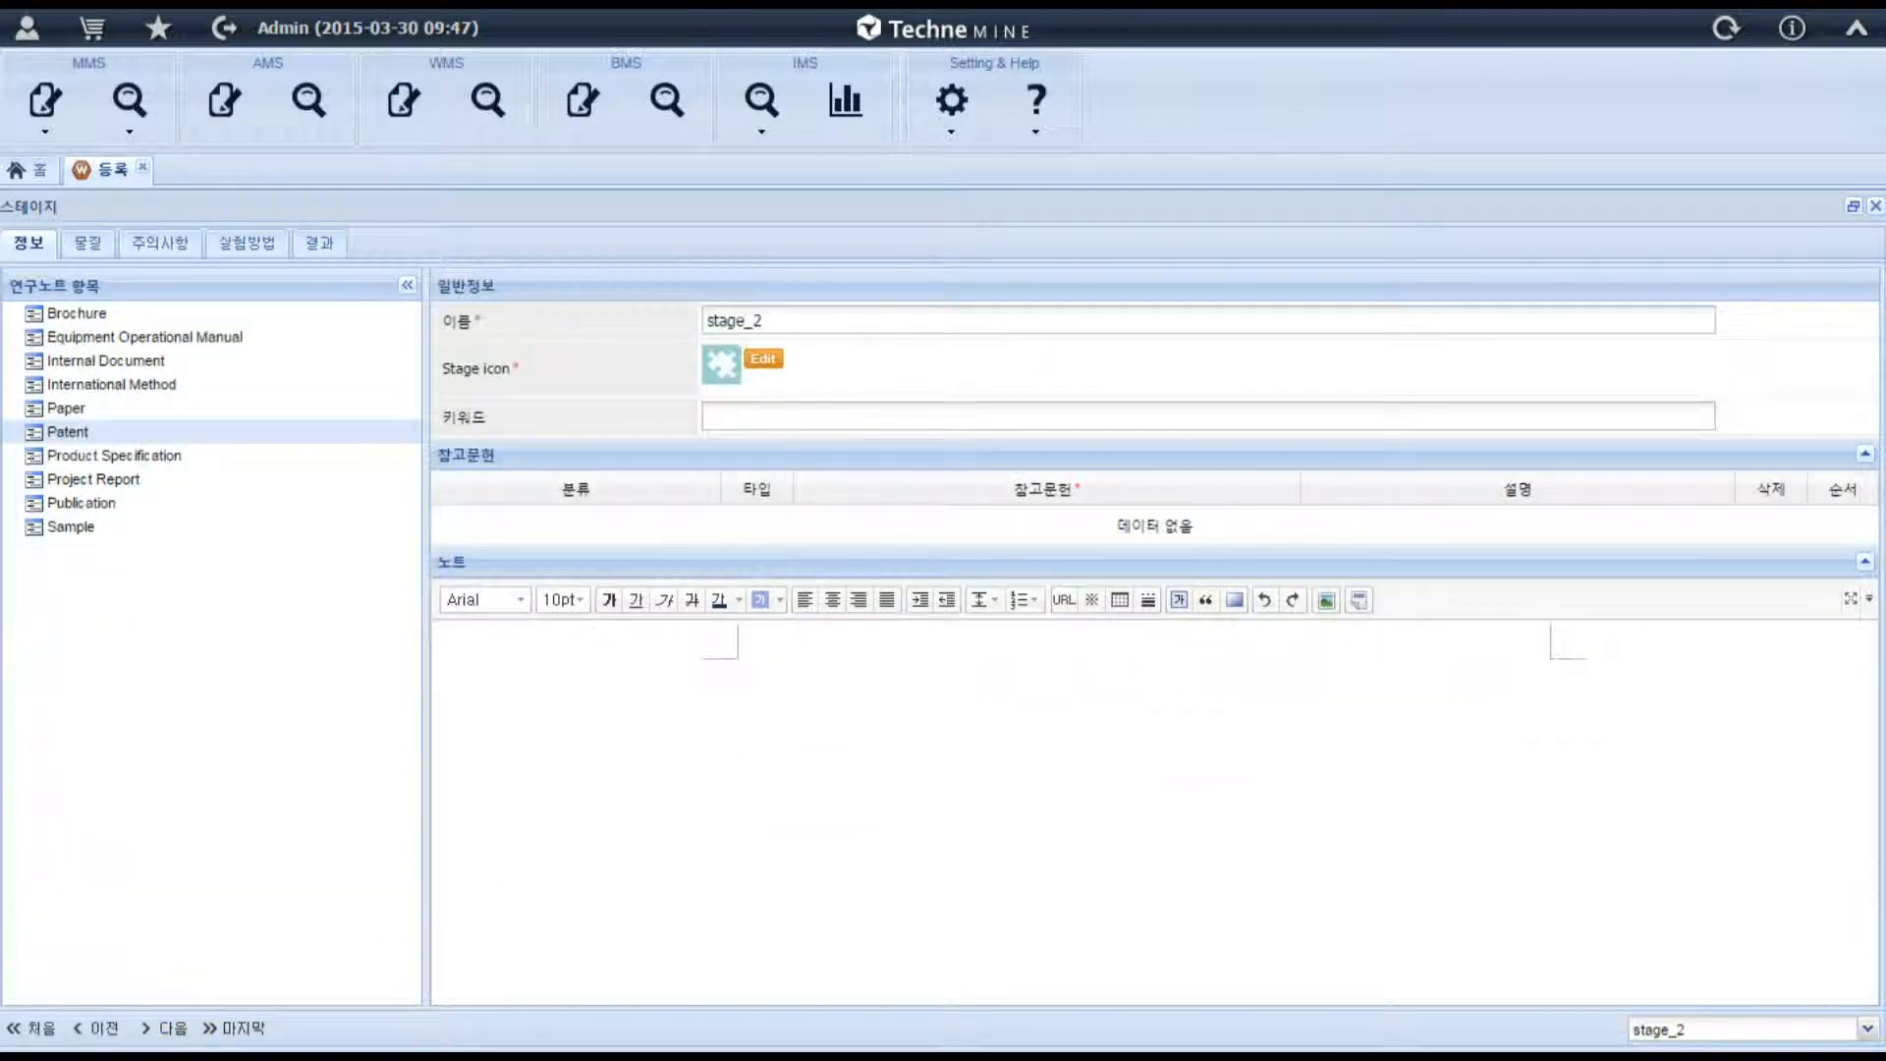
click(1683, 1026)
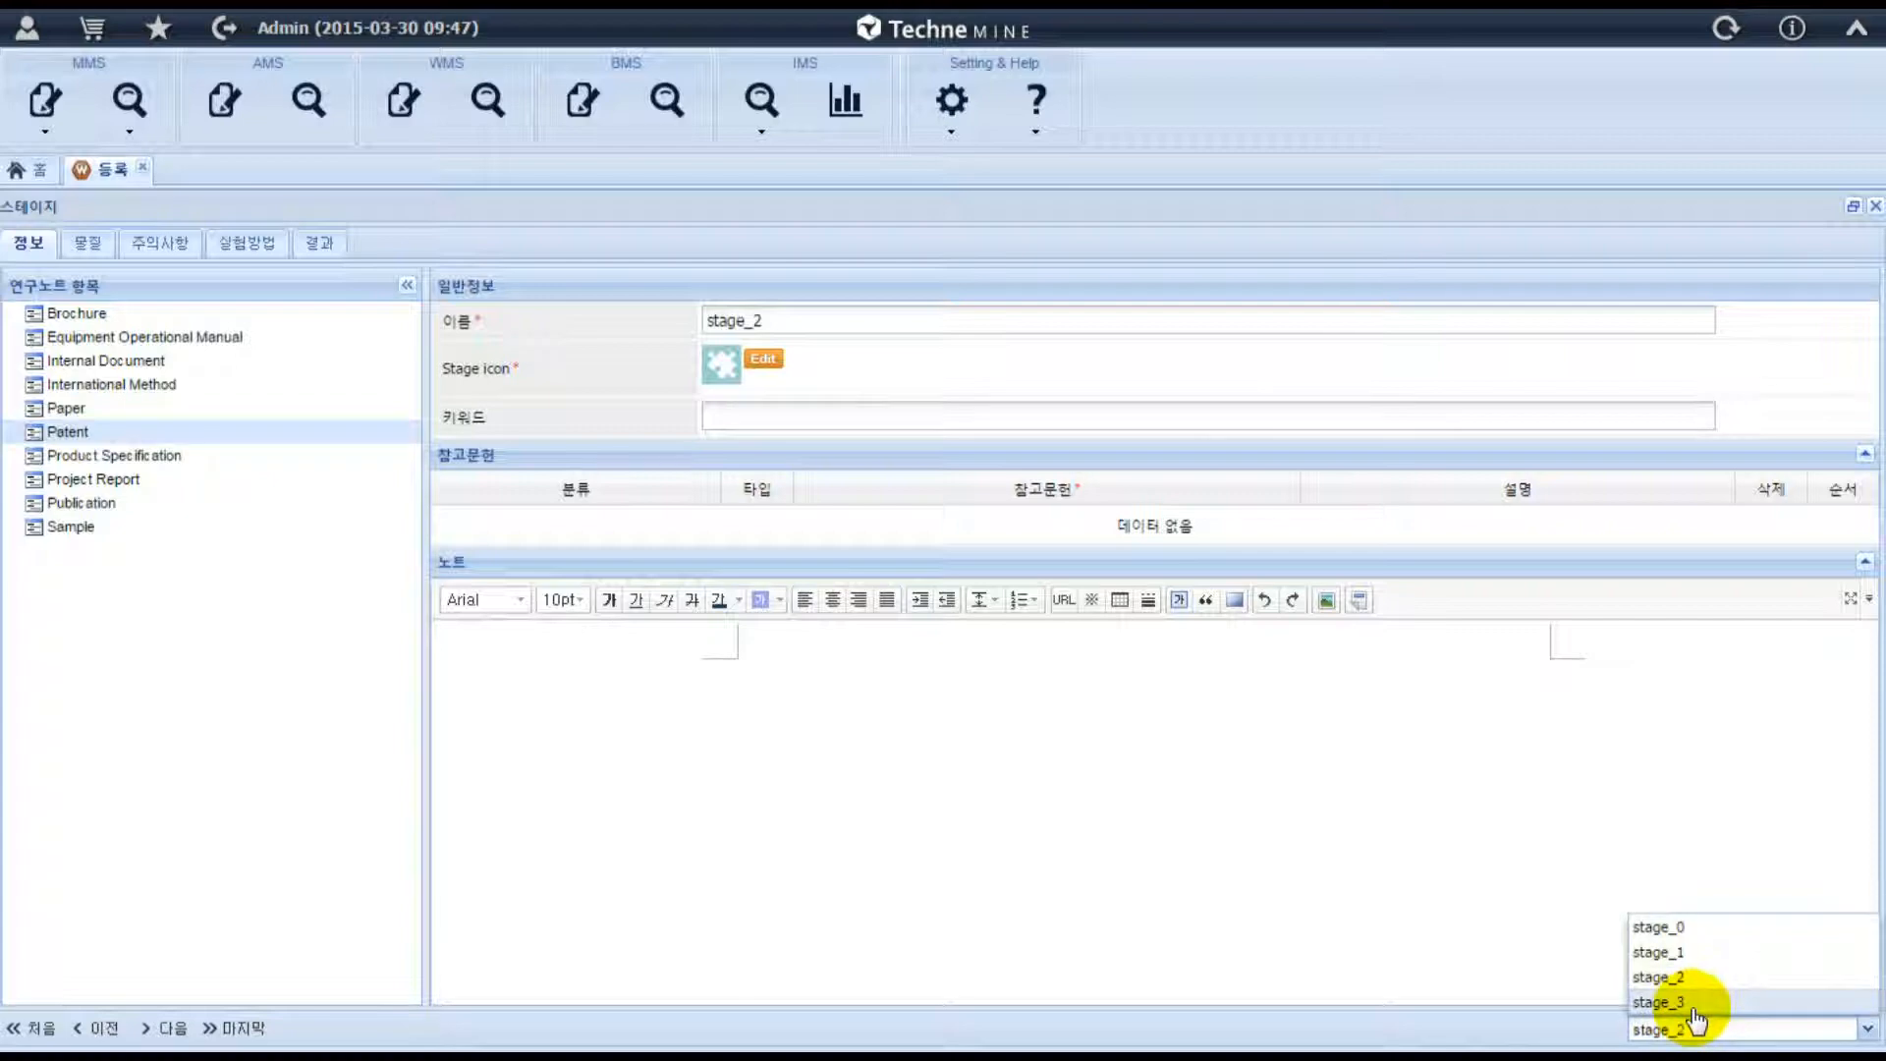
click(1690, 1003)
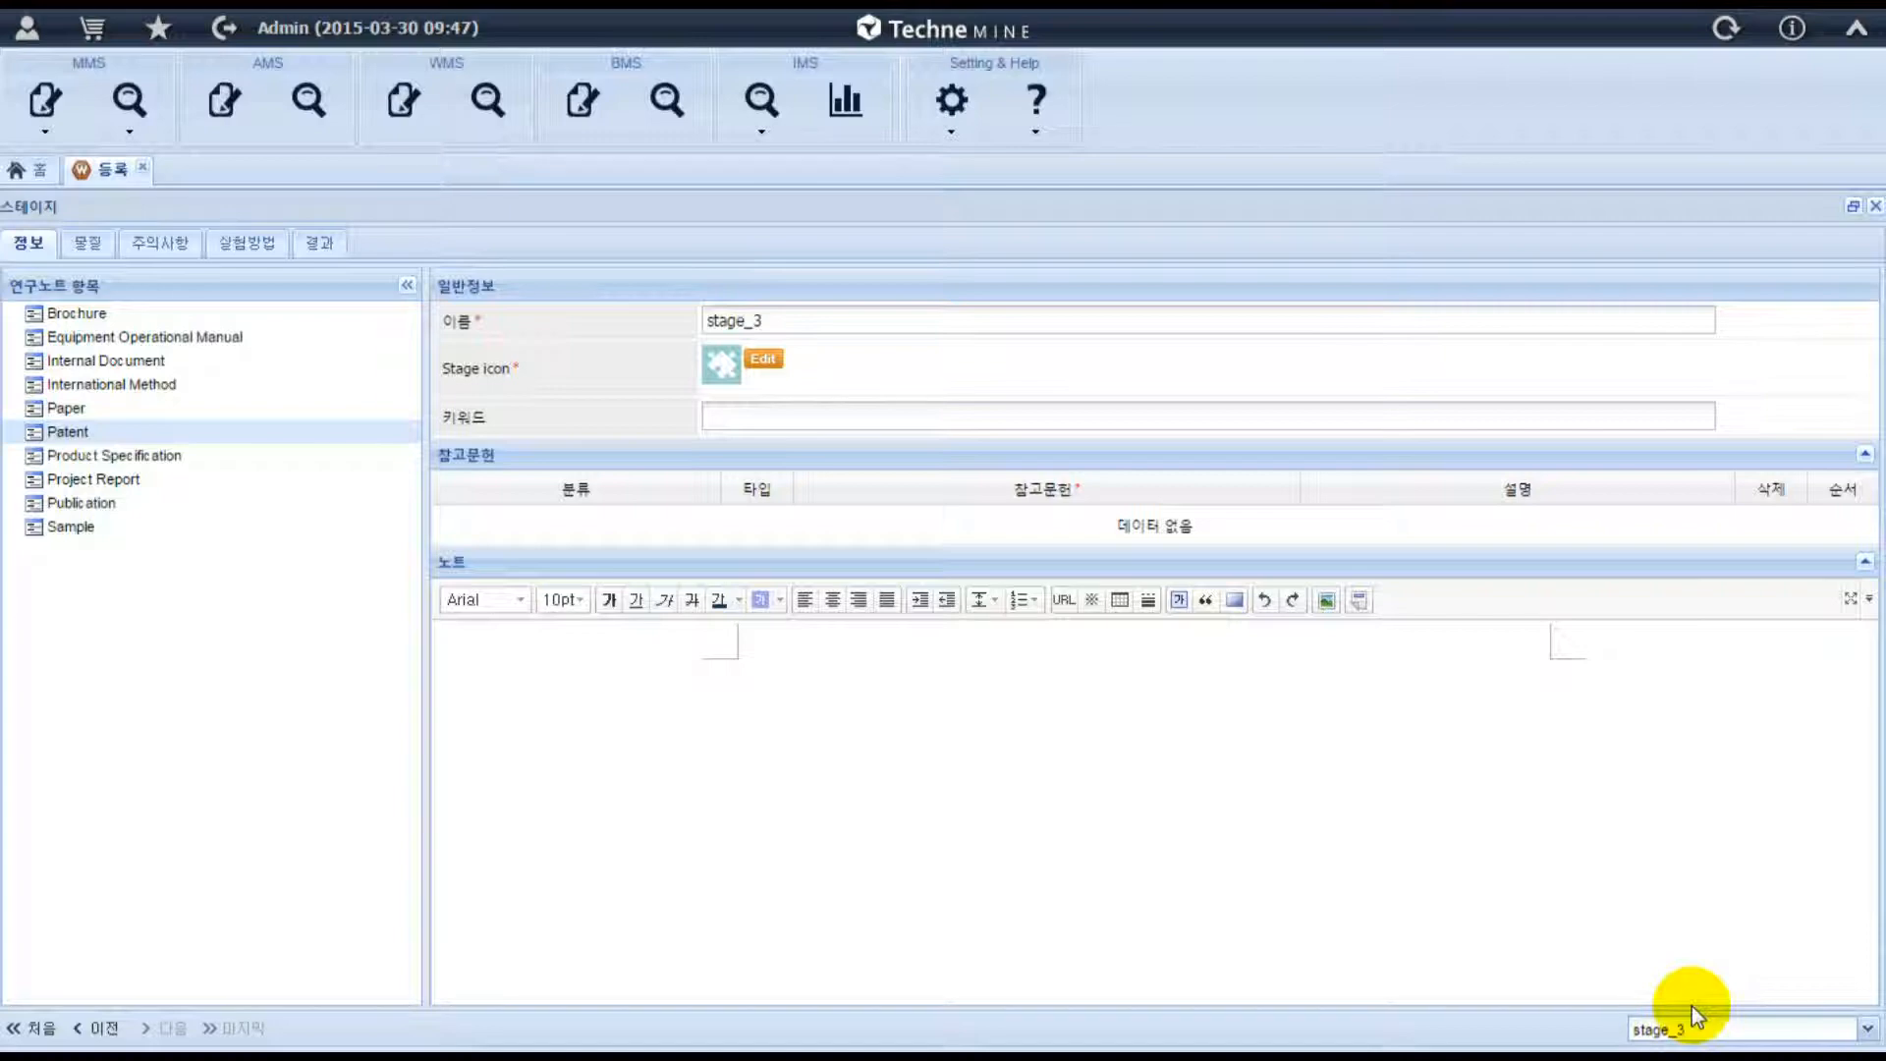
click(1875, 209)
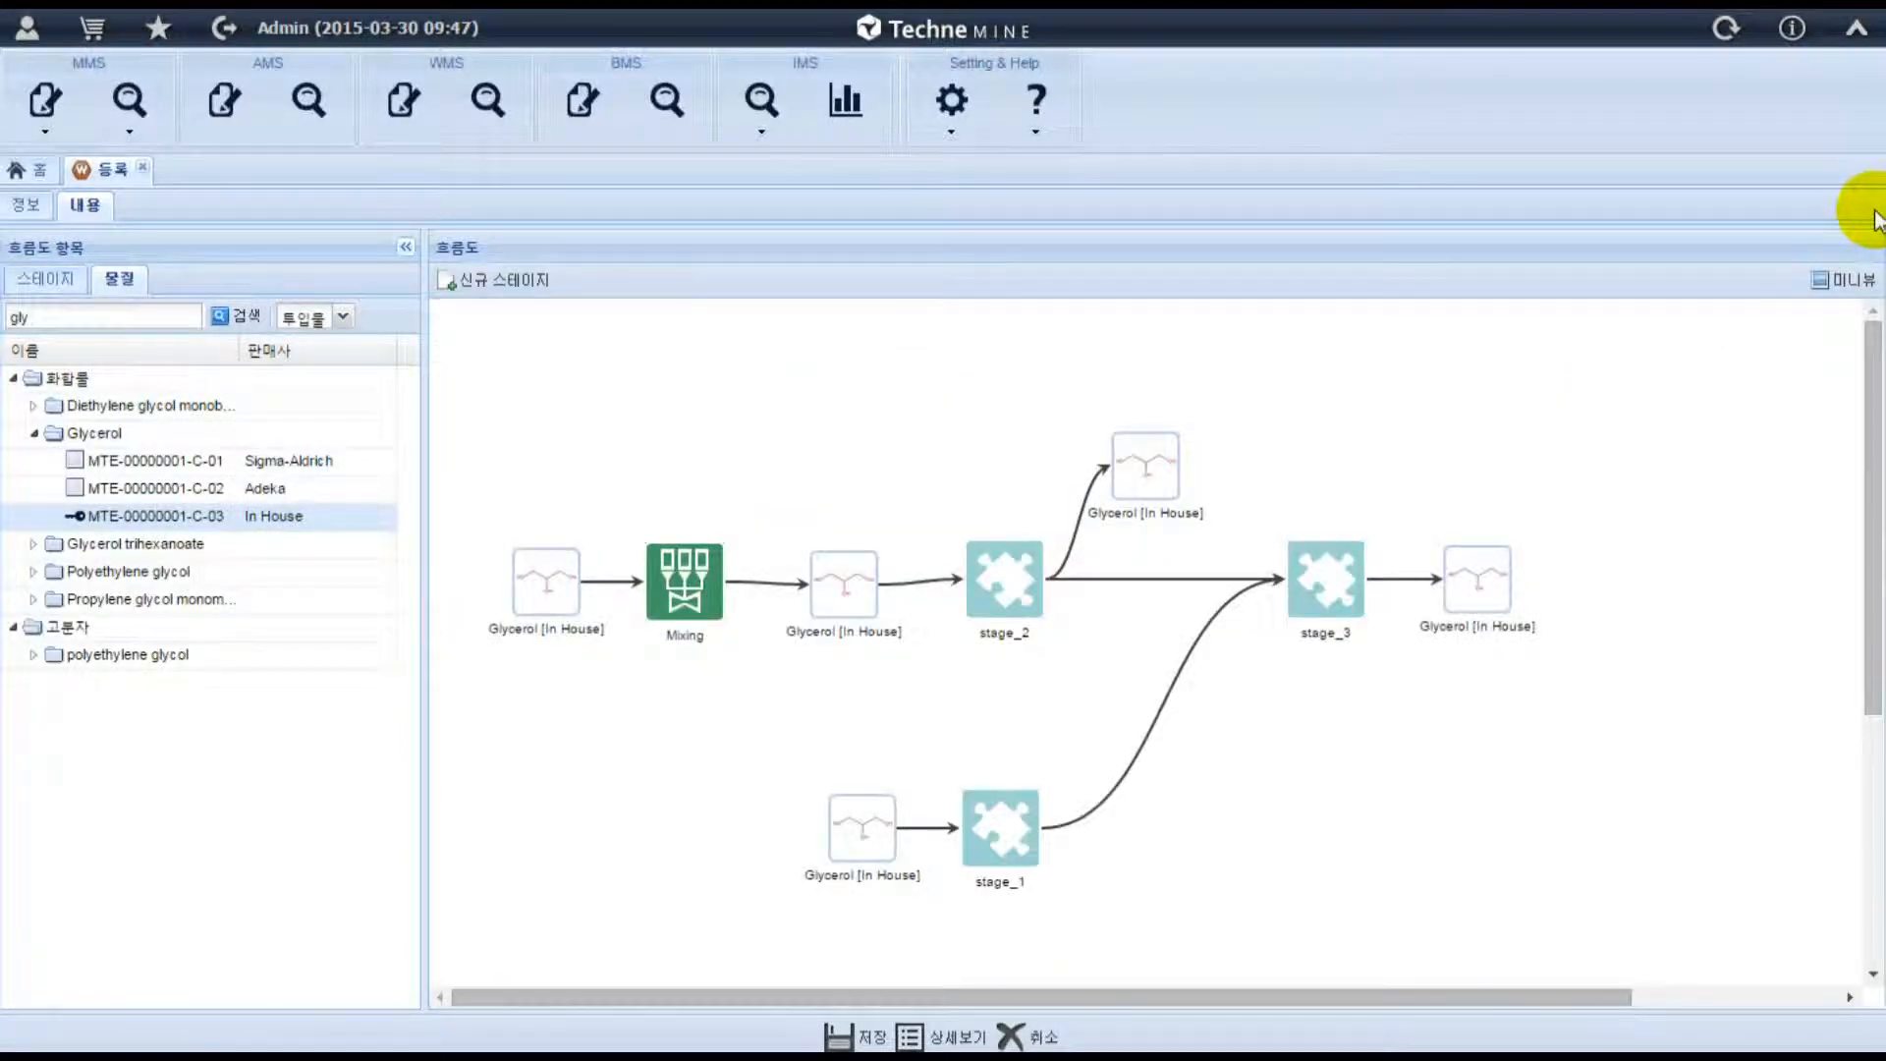